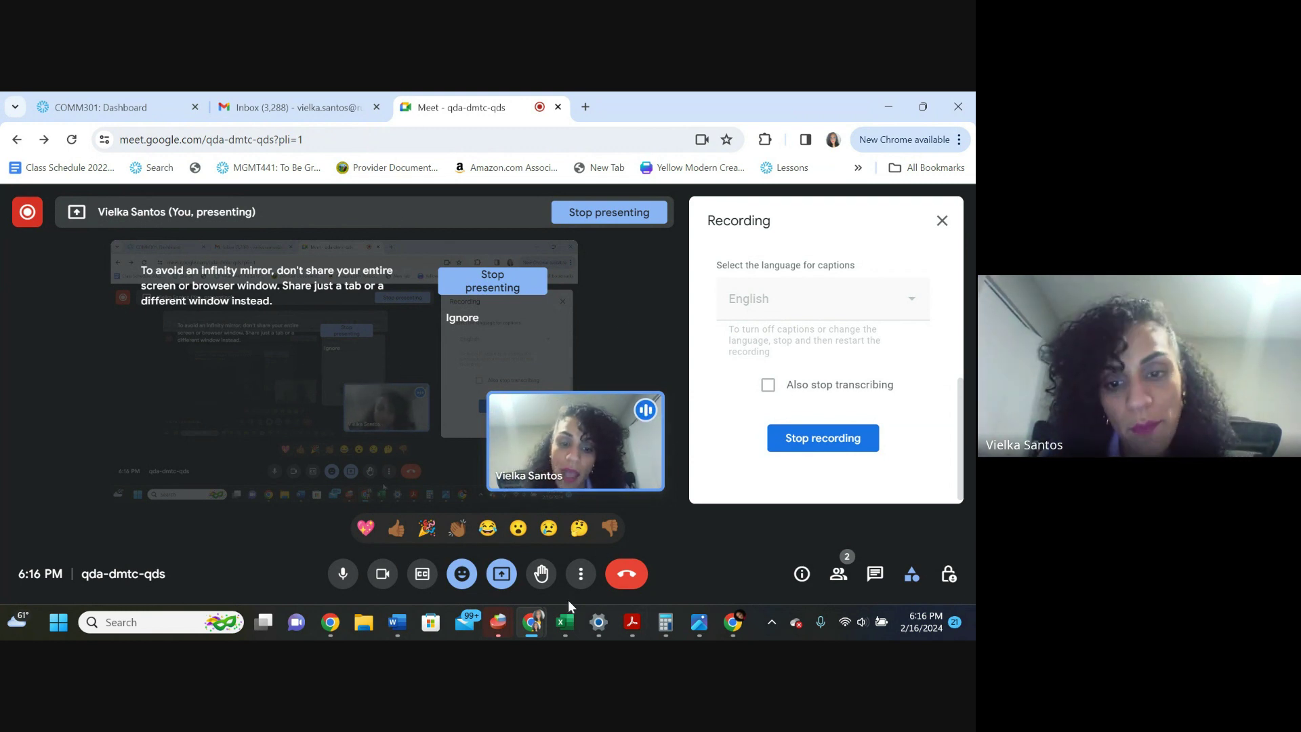
In the SALES REPORT workbook, delete the old sales figures in B3:D6
{"action": "mouse_move", "coordinate": [559, 619]}
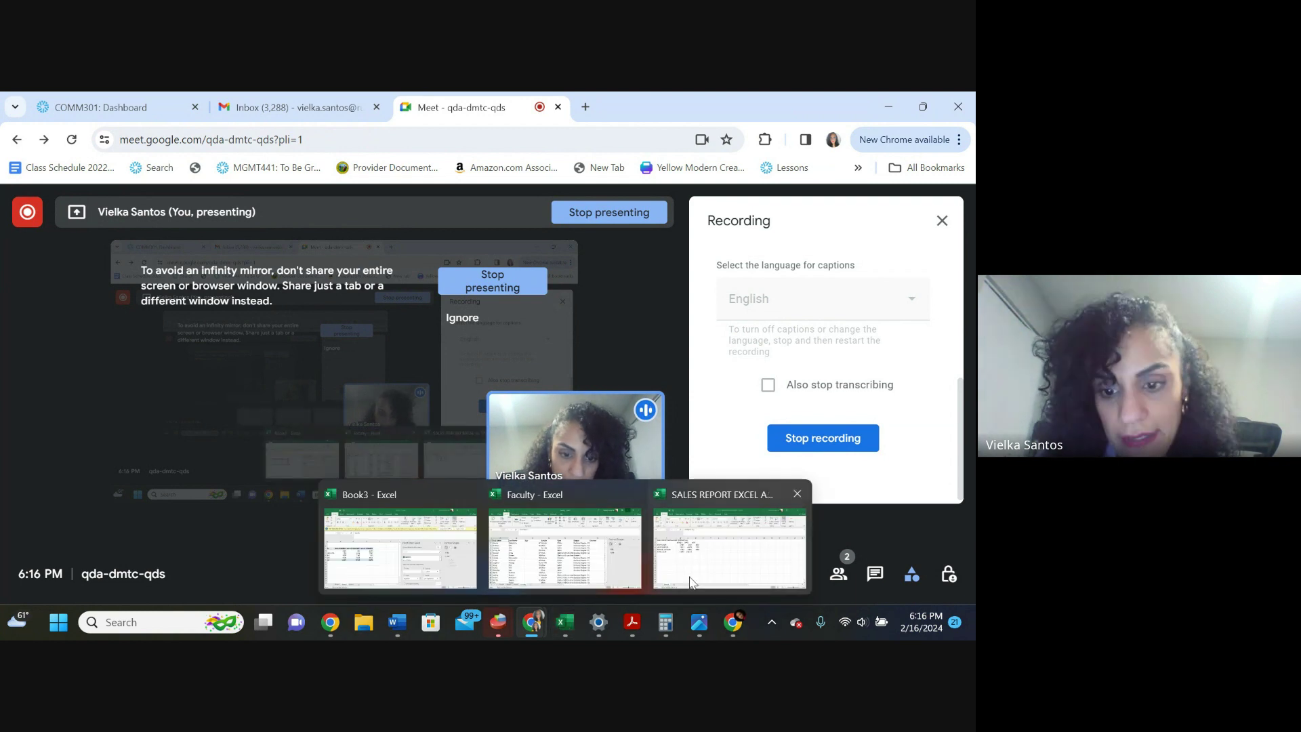
{"action": "left_click", "coordinate": [717, 559]}
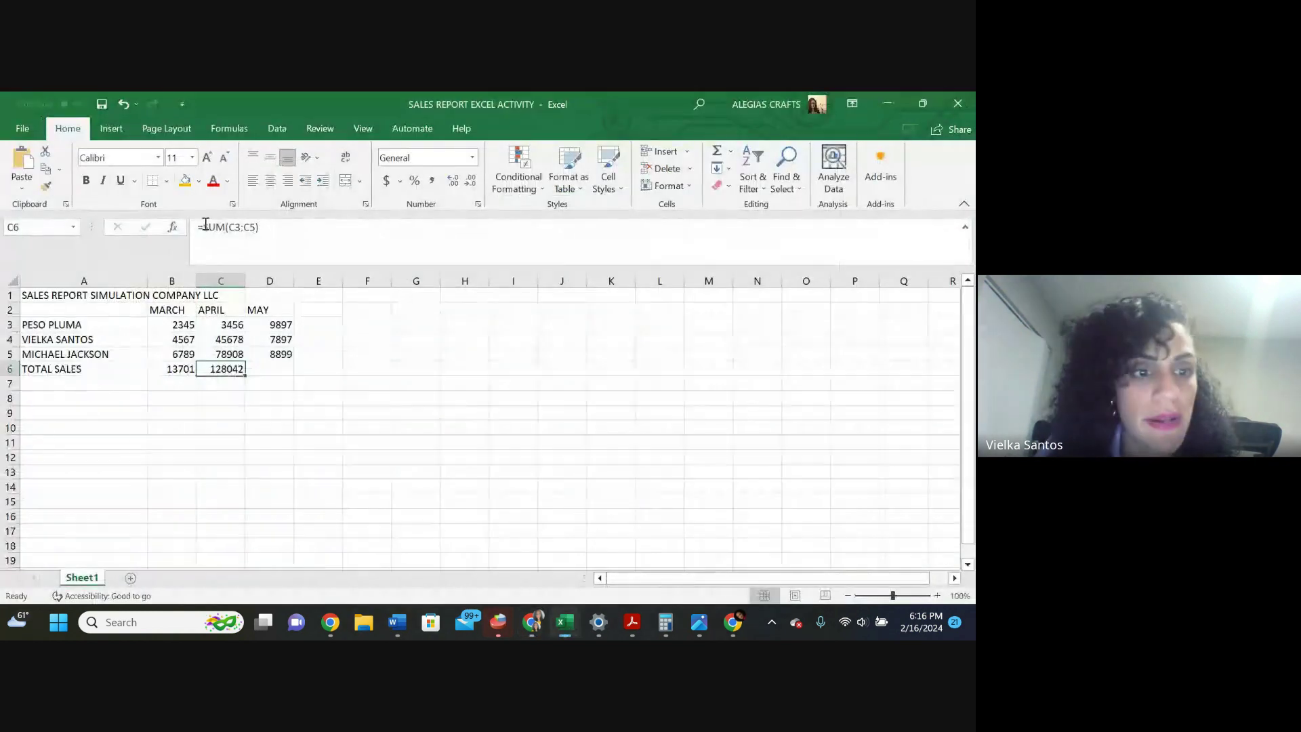
{"action": "left_click", "coordinate": [269, 365]}
{"action": "left_click_drag", "start_coordinate": [269, 365], "coordinate": [166, 324]}
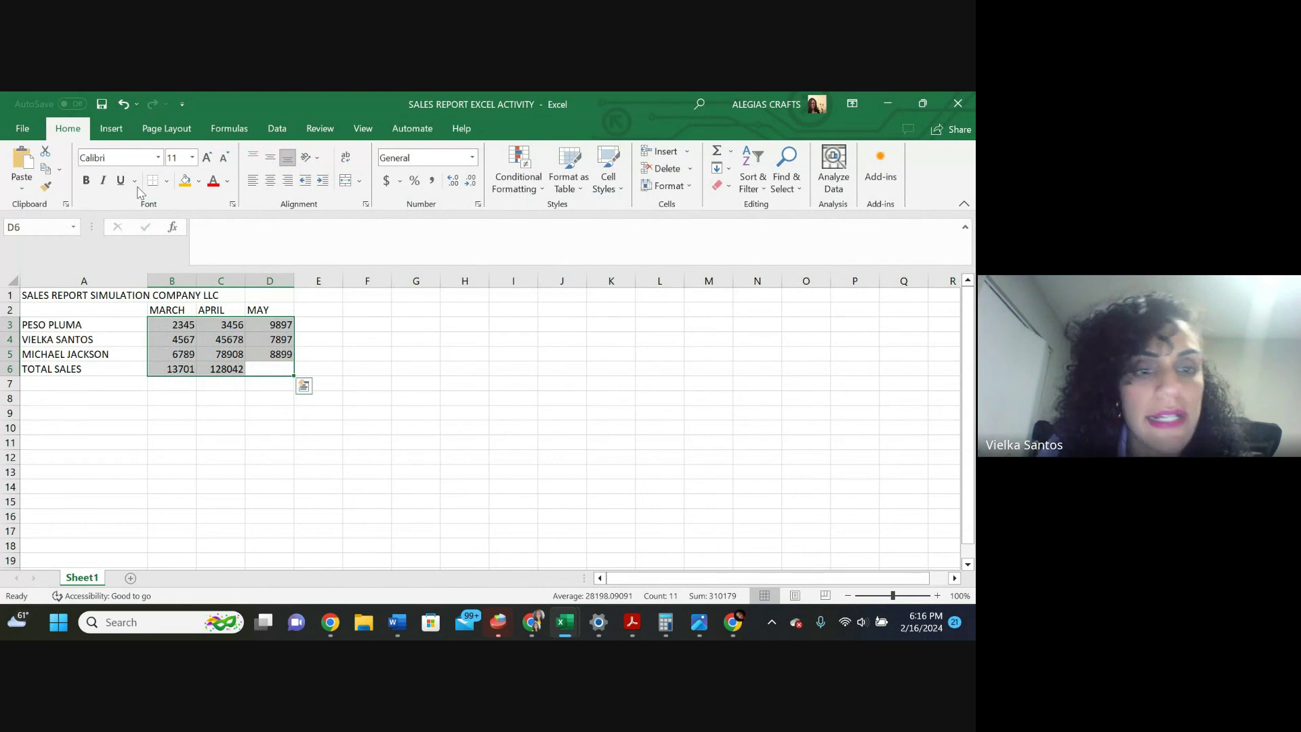
{"action": "key", "text": "Delete"}
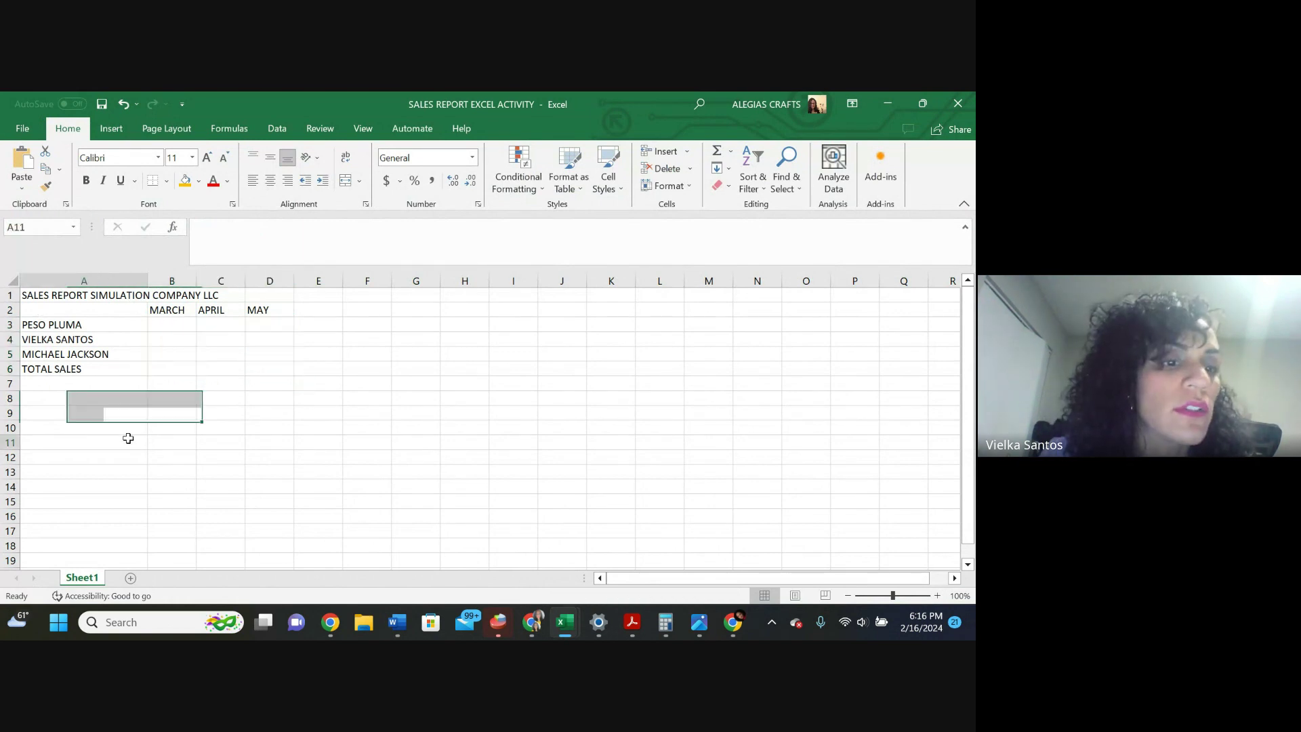
Clear the remaining labels in A1:D6, then restore down the window over the meeting page
{"action": "left_click", "coordinate": [125, 437]}
{"action": "left_click_drag", "start_coordinate": [271, 369], "coordinate": [44, 279]}
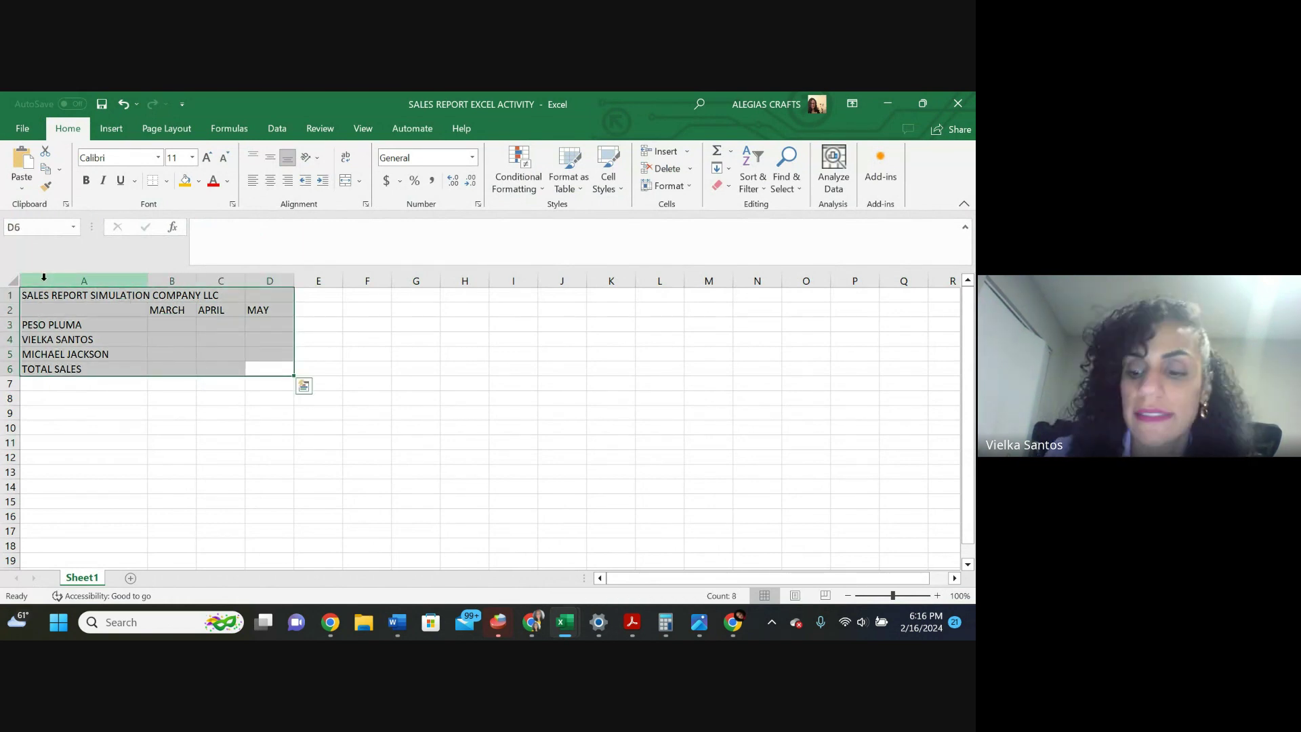
{"action": "key", "text": "Delete"}
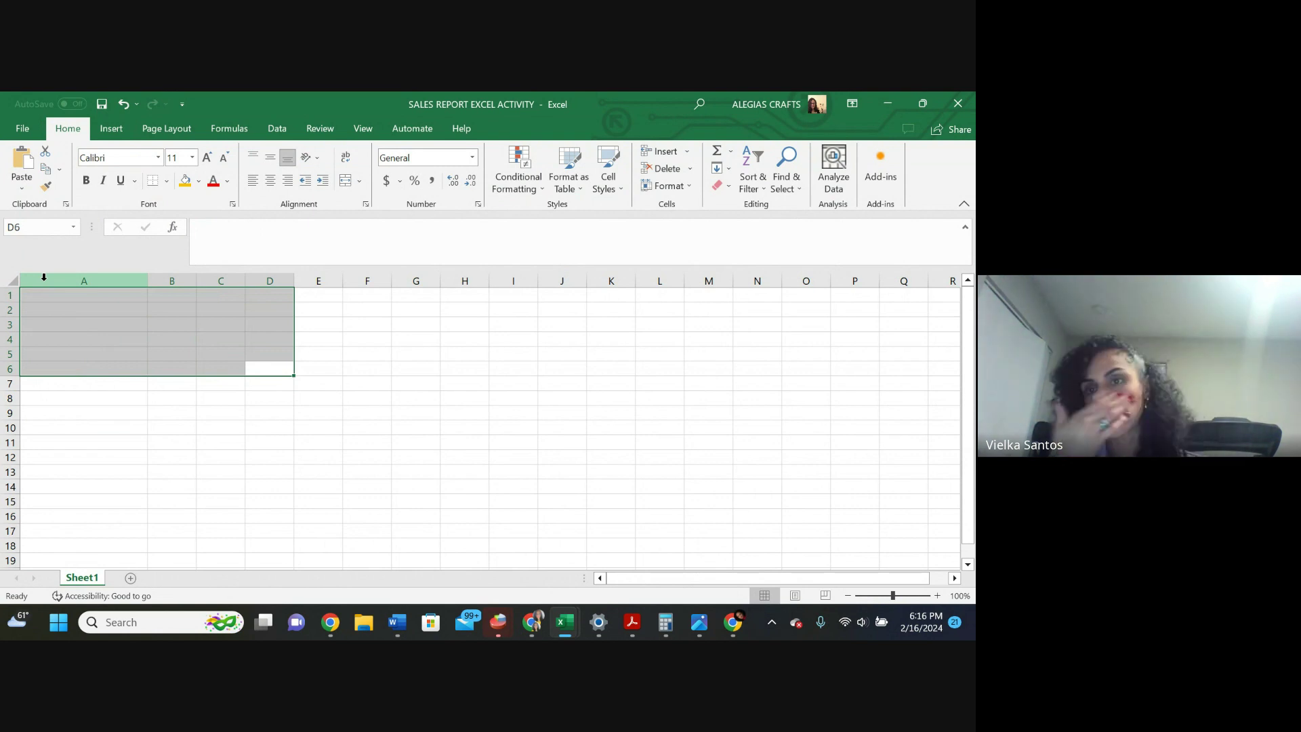
{"action": "left_click", "coordinate": [922, 103]}
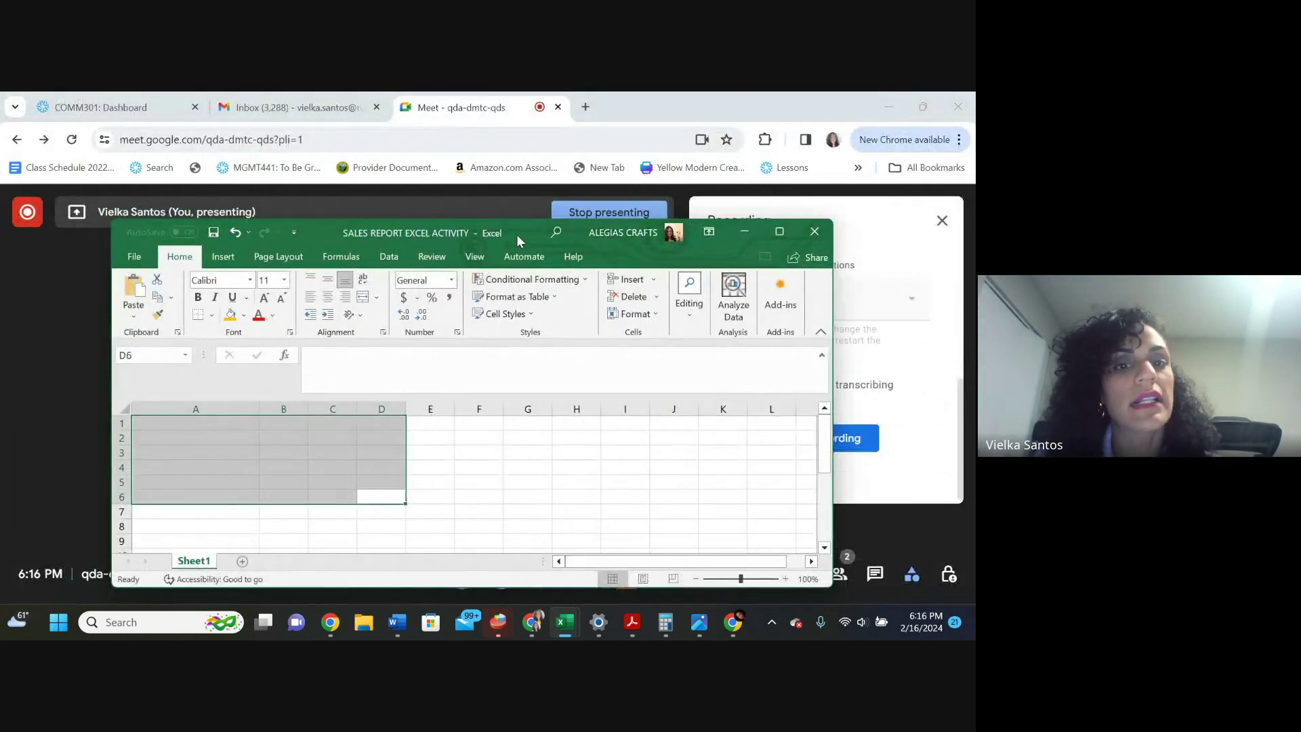
{"action": "left_click_drag", "start_coordinate": [516, 235], "coordinate": [486, 202]}
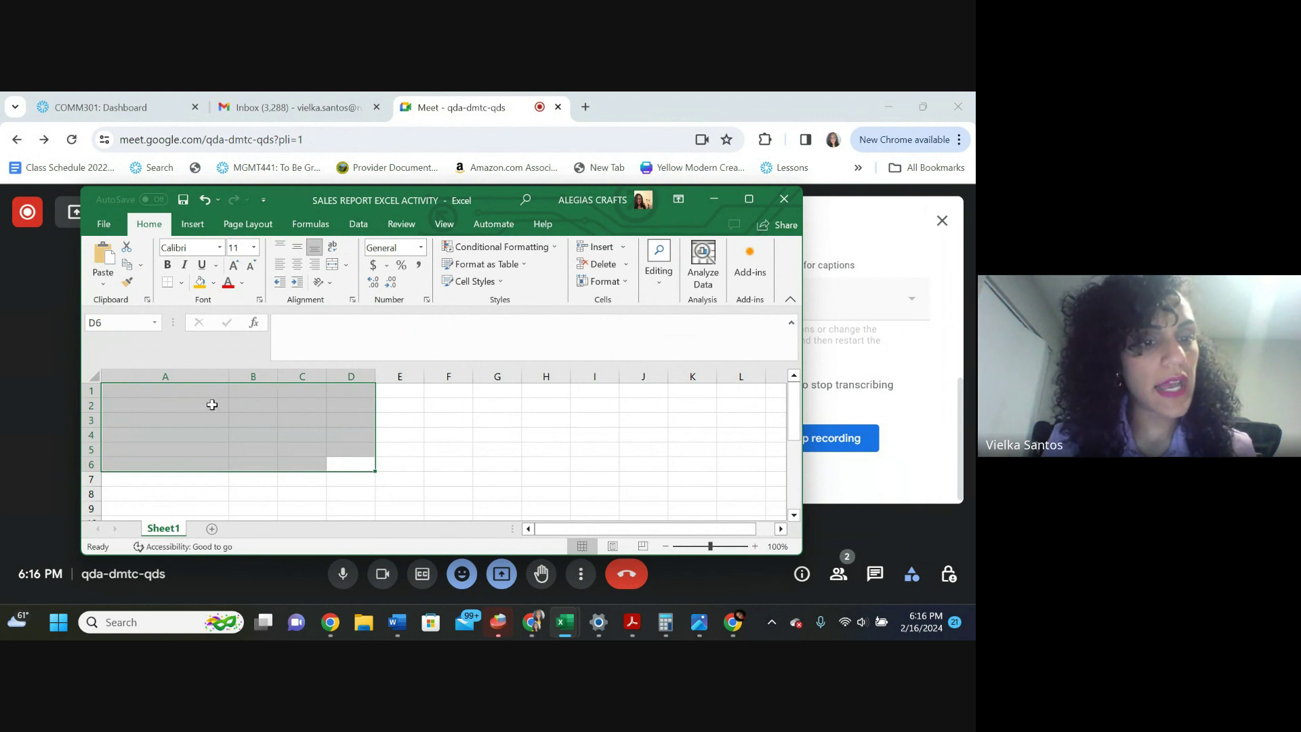
Enter the title SALES REPORT VENDORS SIMULATION LLC in cell A1
{"action": "left_click", "coordinate": [210, 403]}
{"action": "left_click", "coordinate": [191, 395]}
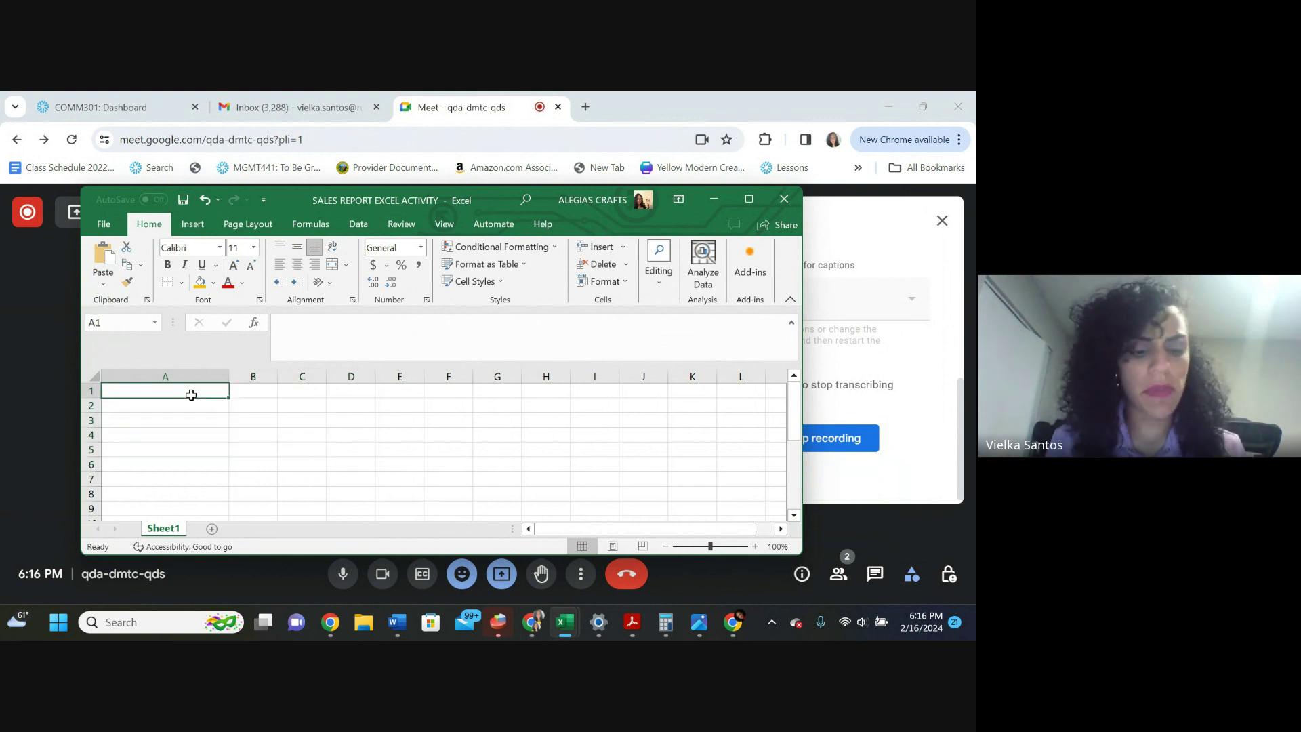
{"action": "type", "text": "SALES REPO"}
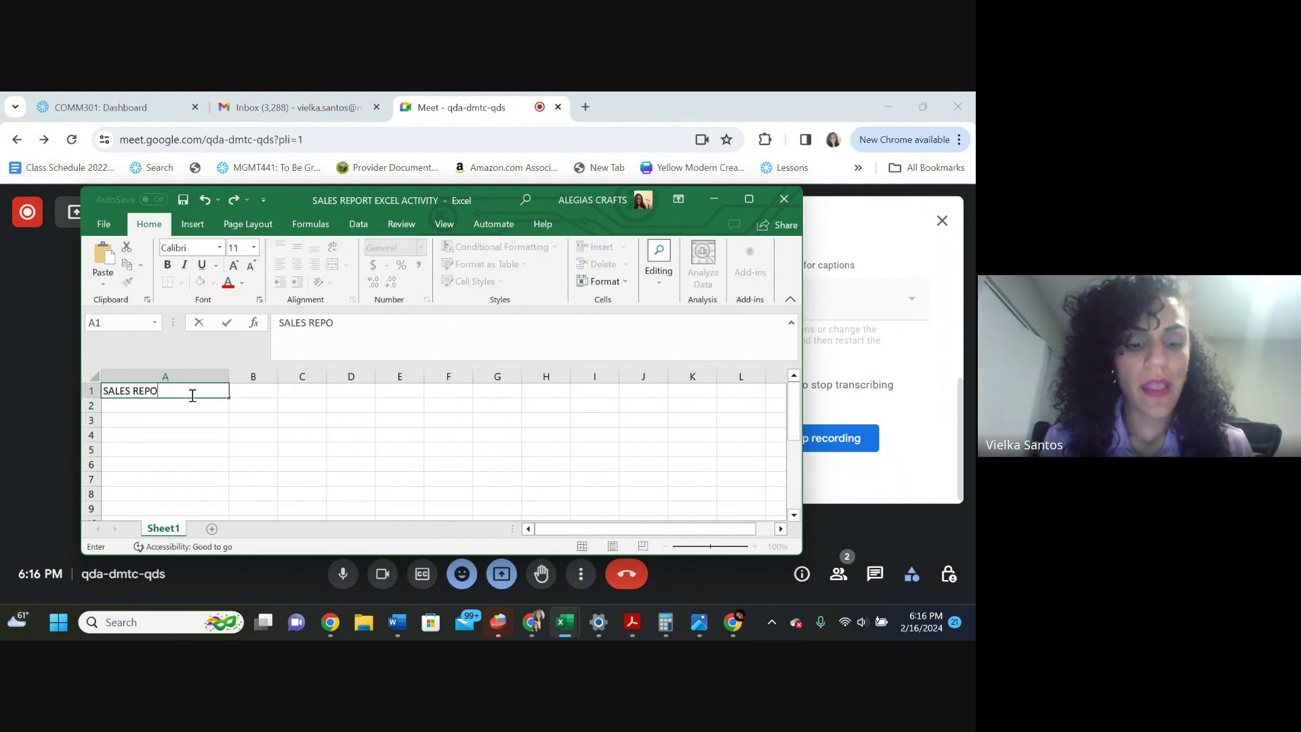
{"action": "type", "text": "RT"}
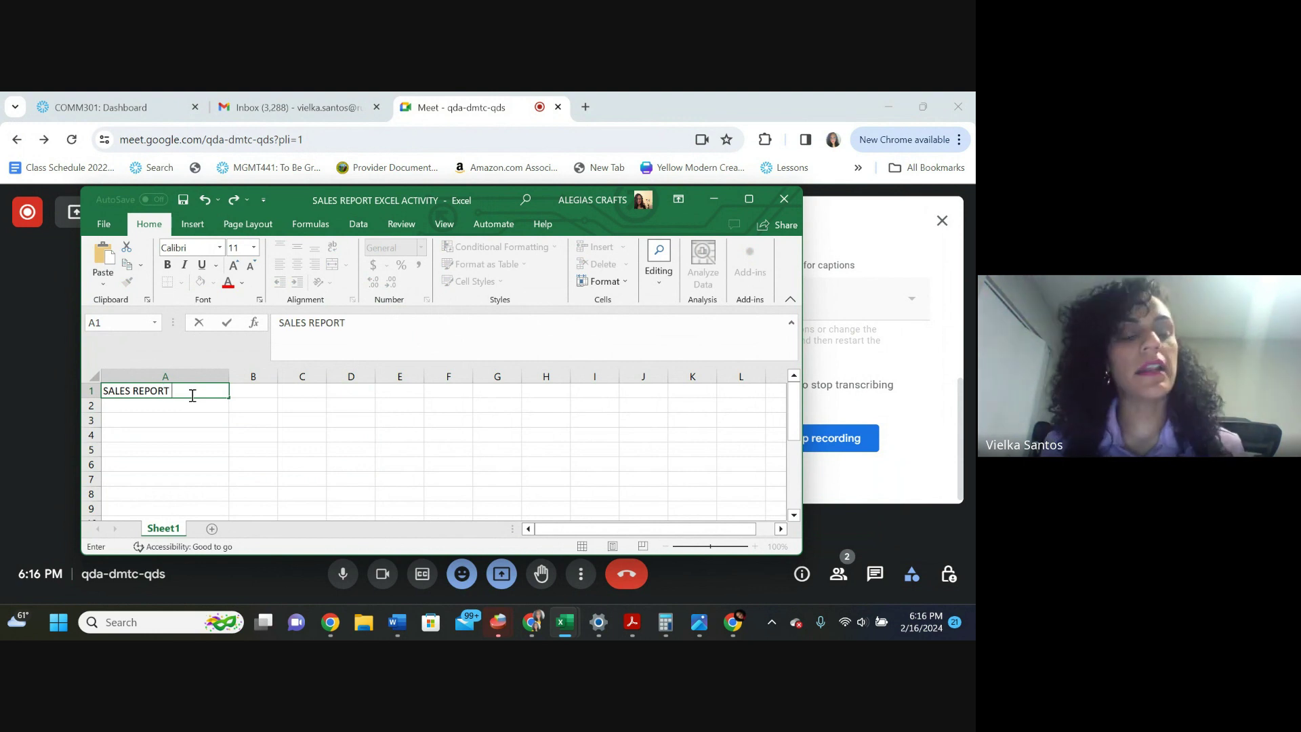
{"action": "type", "text": " VENDORS"}
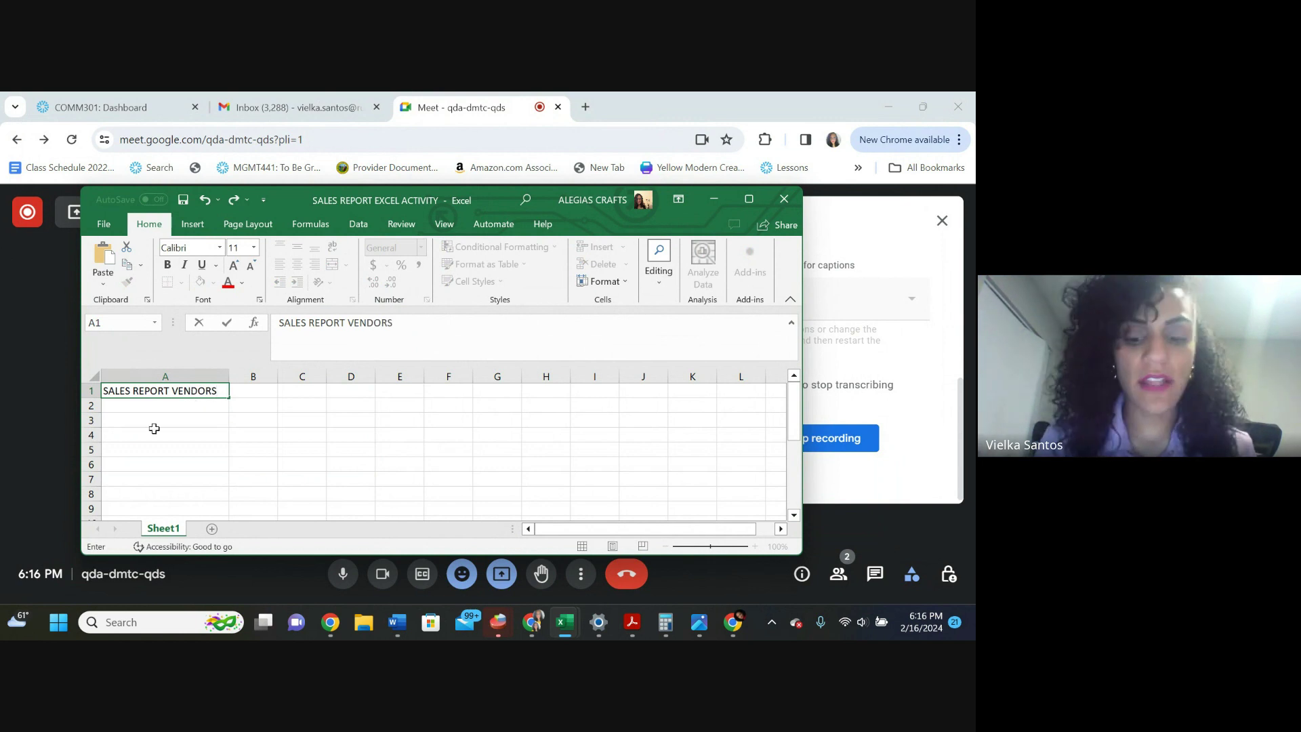
{"action": "type", "text": " SIMULA"}
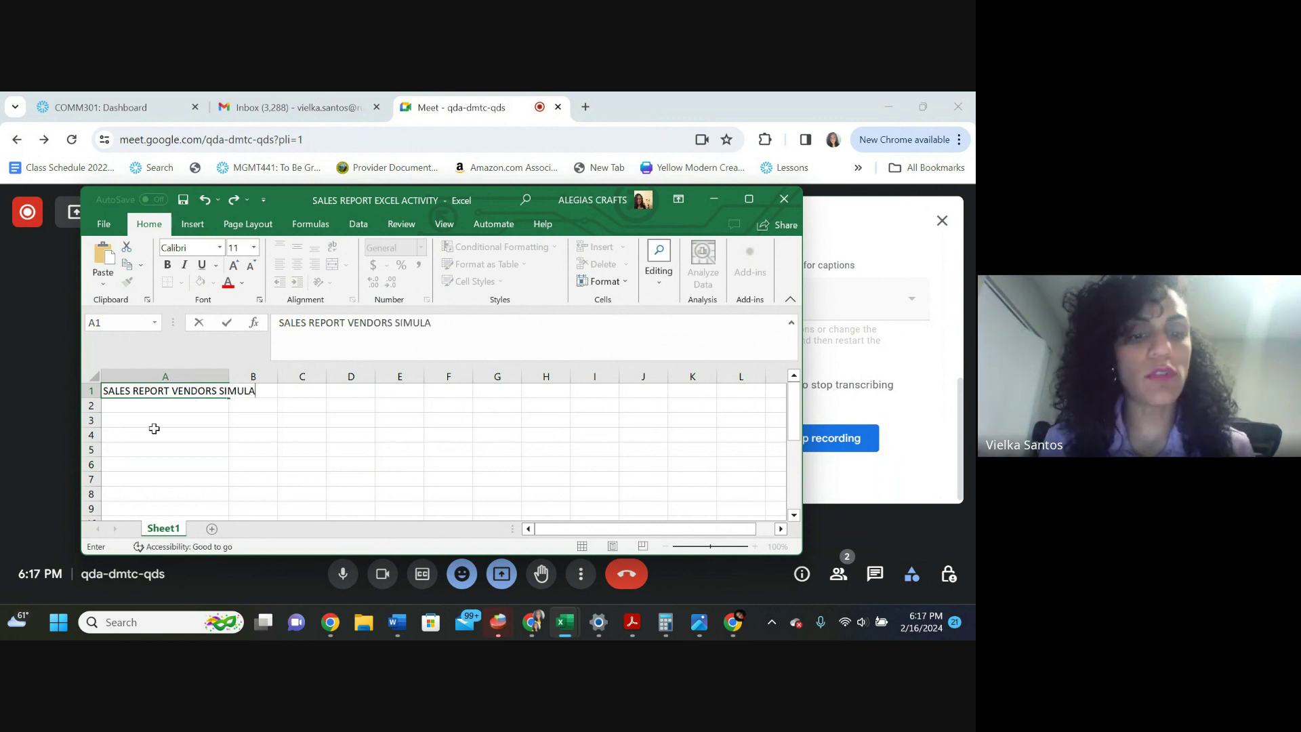
{"action": "type", "text": "TION LLC"}
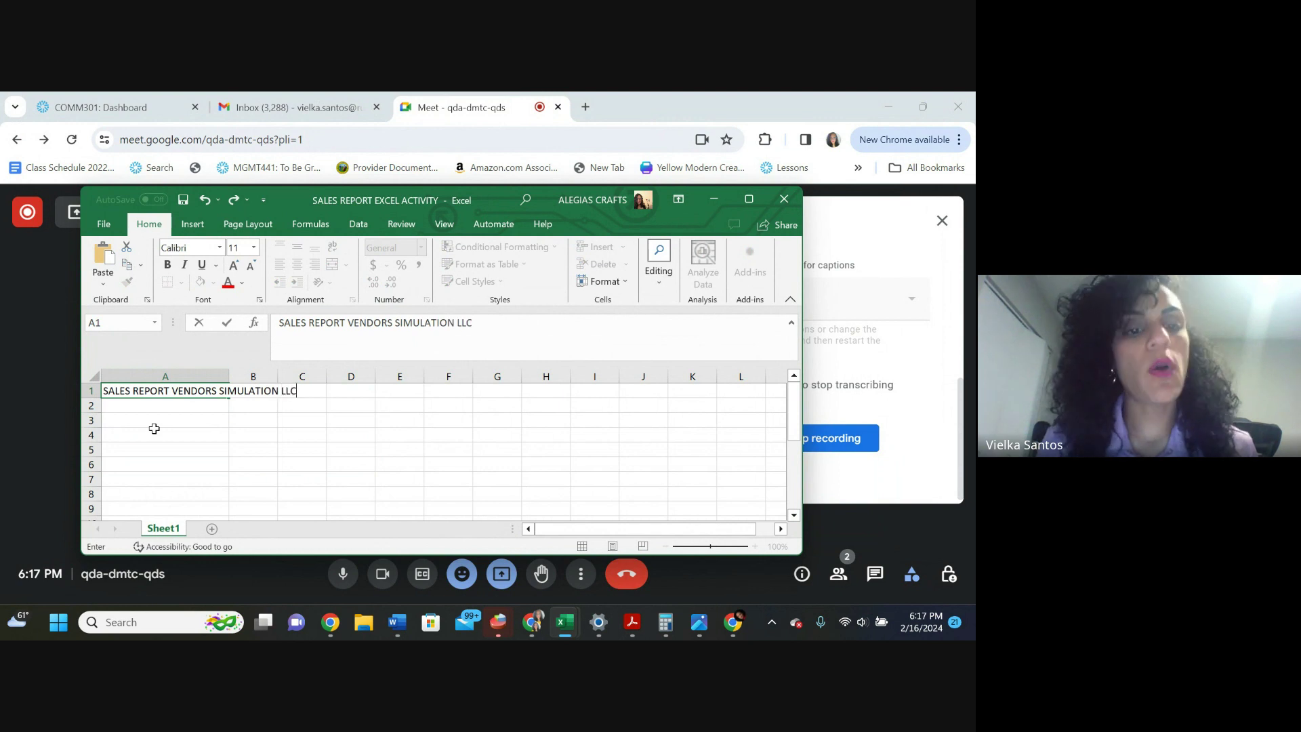
{"action": "left_click", "coordinate": [154, 428]}
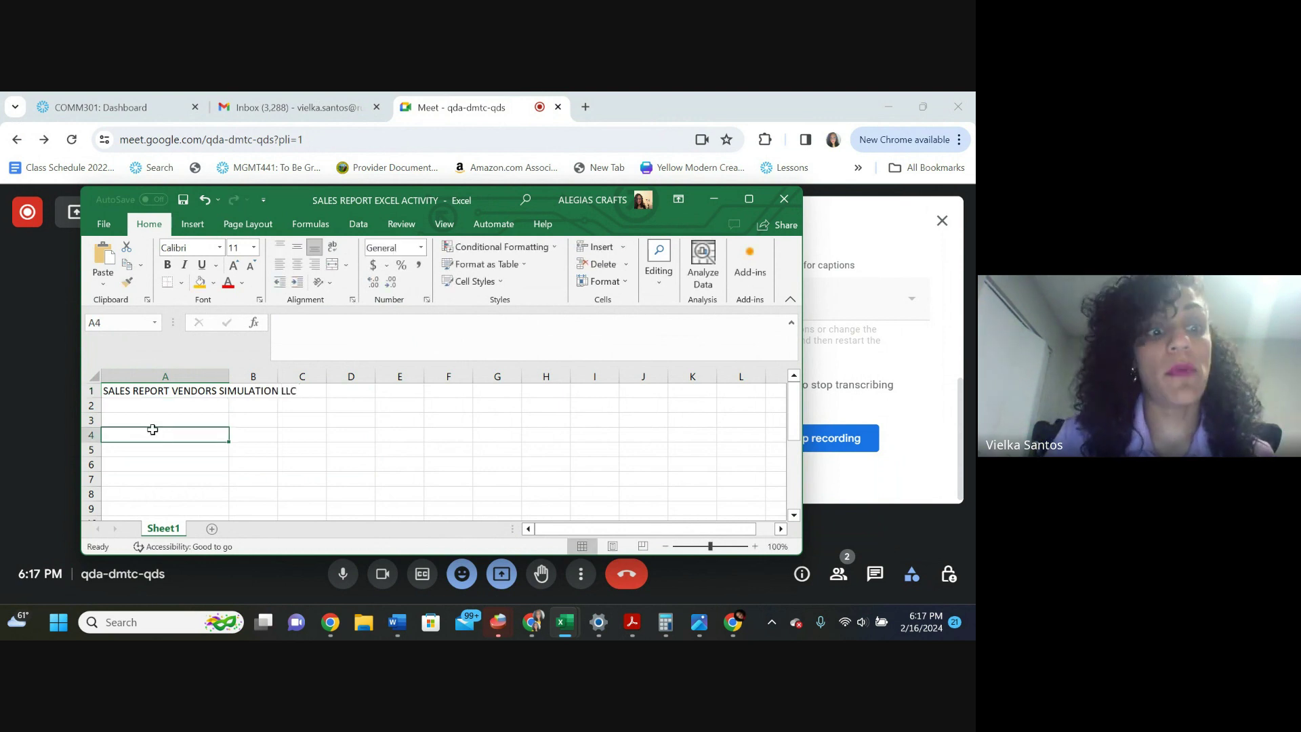
Enter the first two vendor names in A3 and A4
{"action": "left_click", "coordinate": [122, 410]}
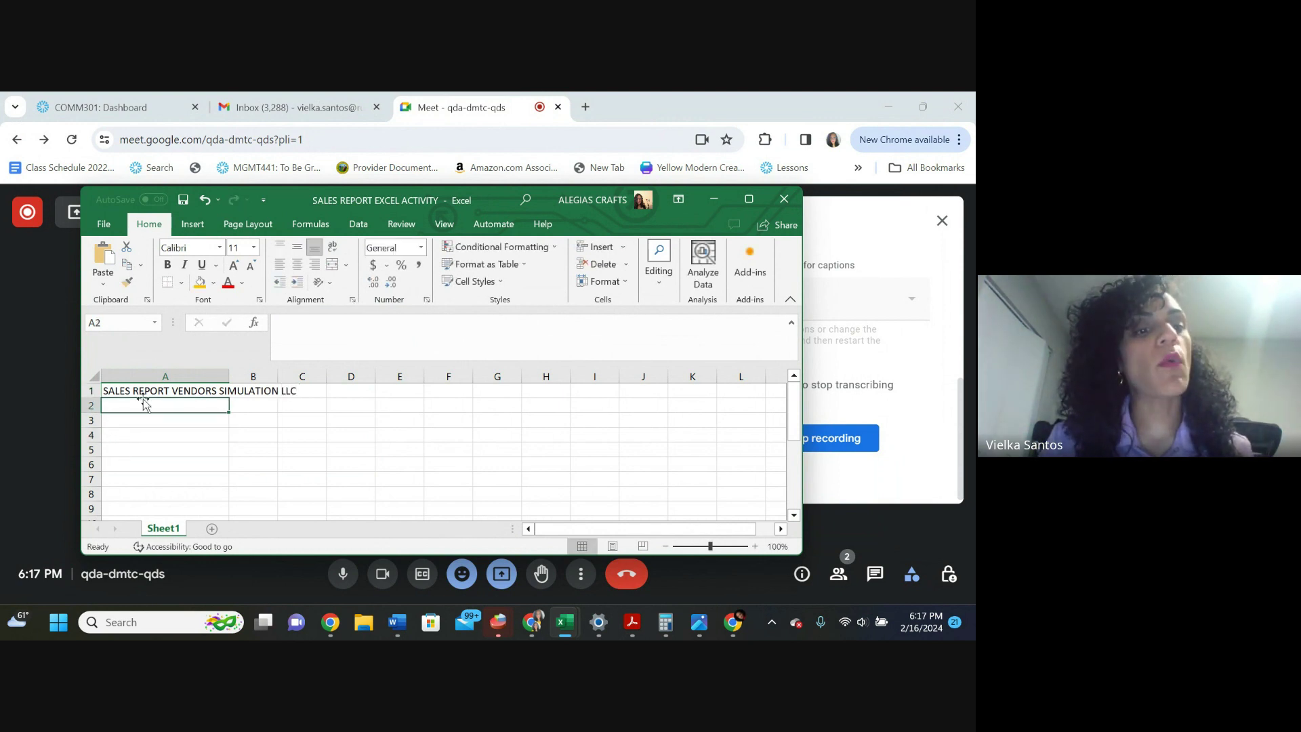
{"action": "left_click", "coordinate": [158, 418]}
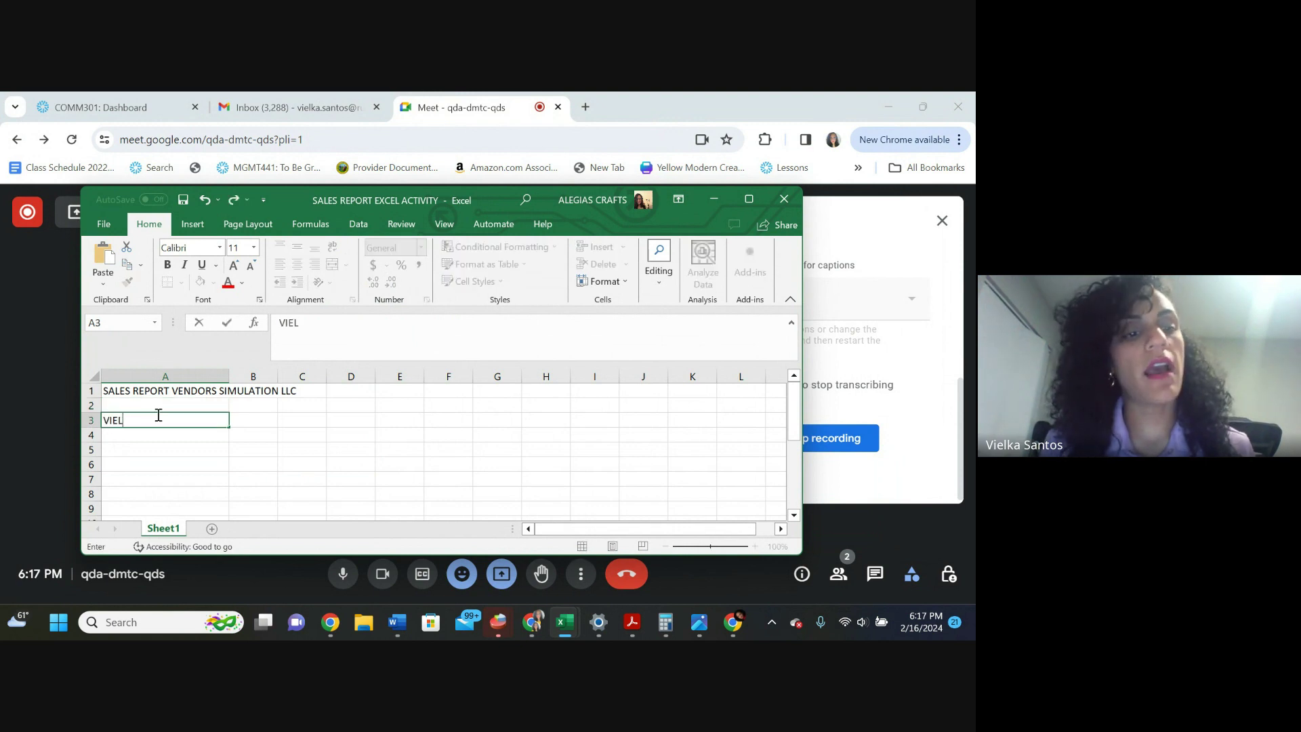
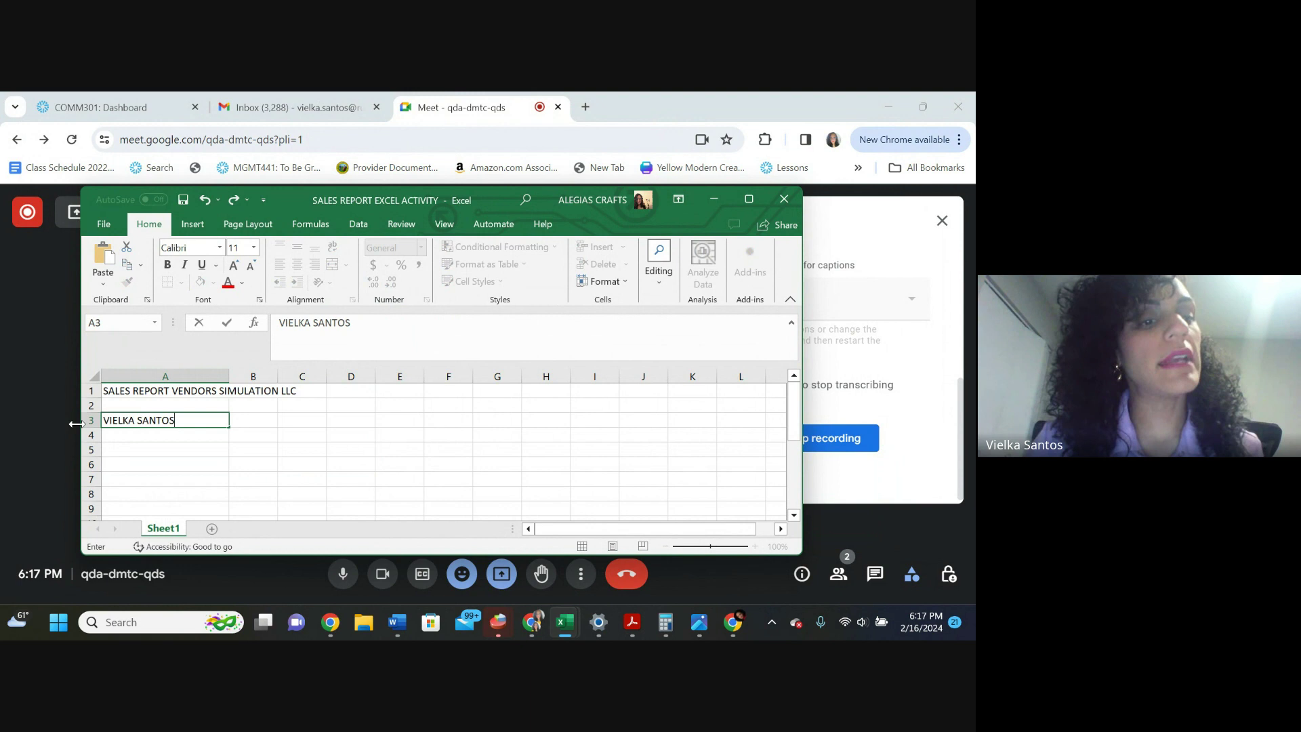
{"action": "left_click", "coordinate": [135, 436]}
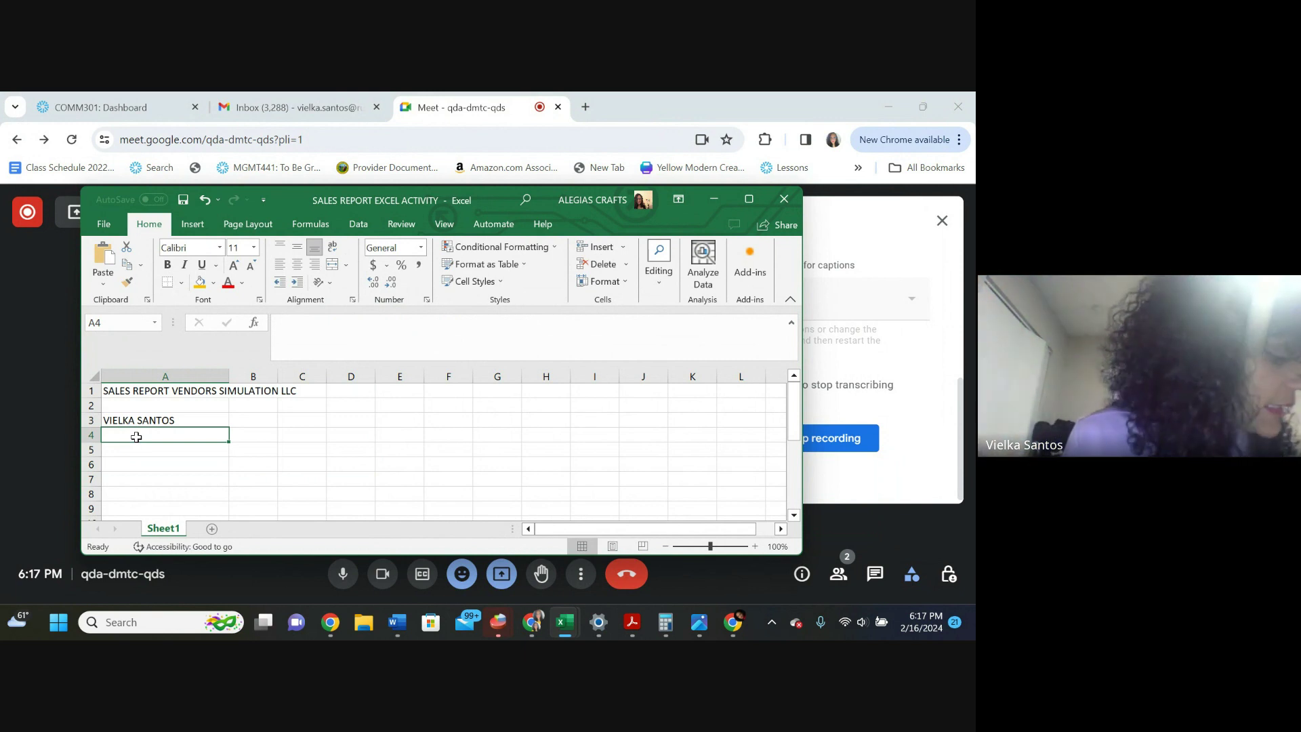
{"action": "type", "text": "TA"}
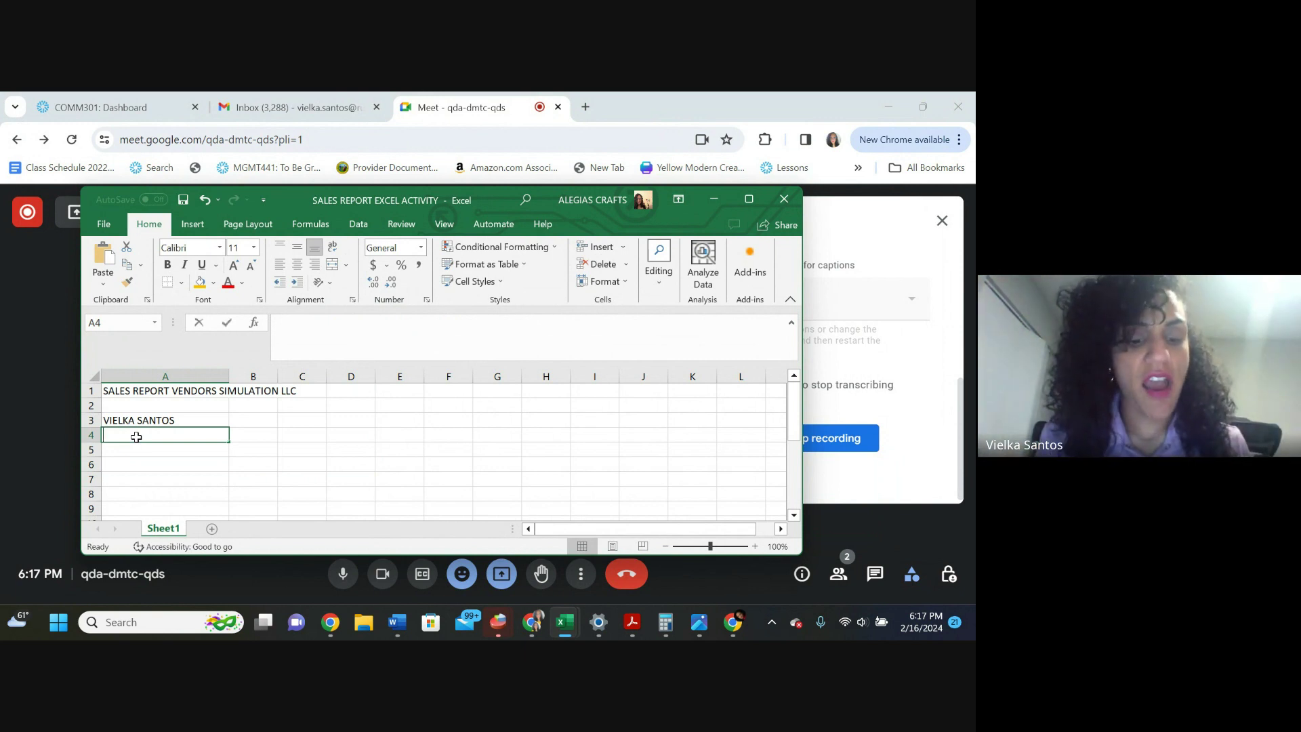
{"action": "type", "text": "YLOR"}
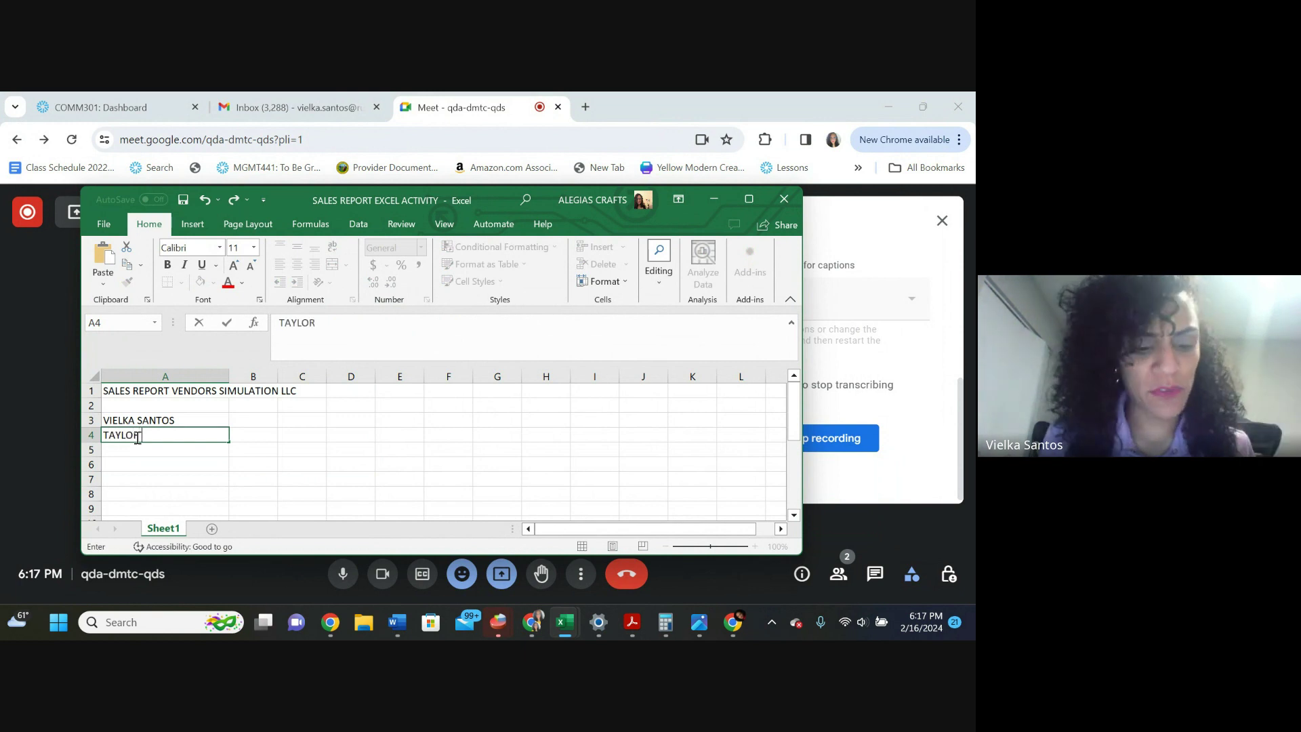
{"action": "type", "text": " SWIFT"}
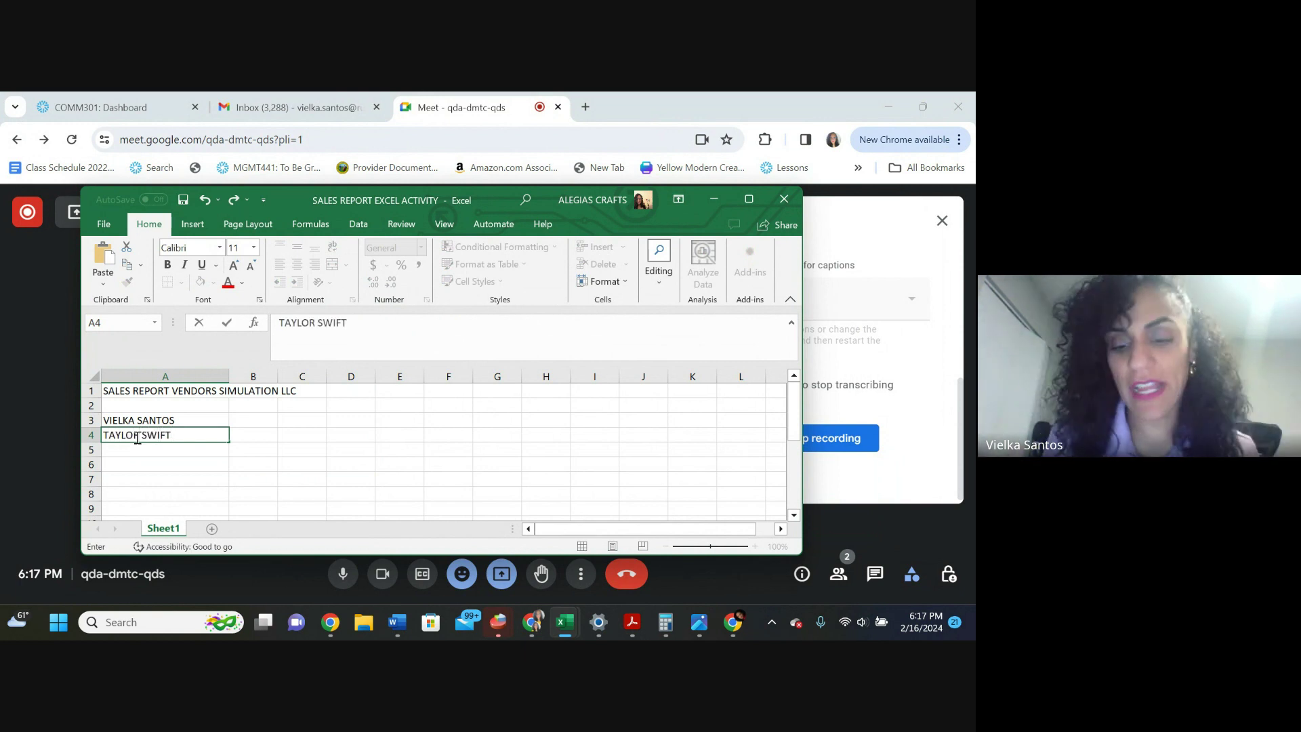
{"action": "key", "text": "Return"}
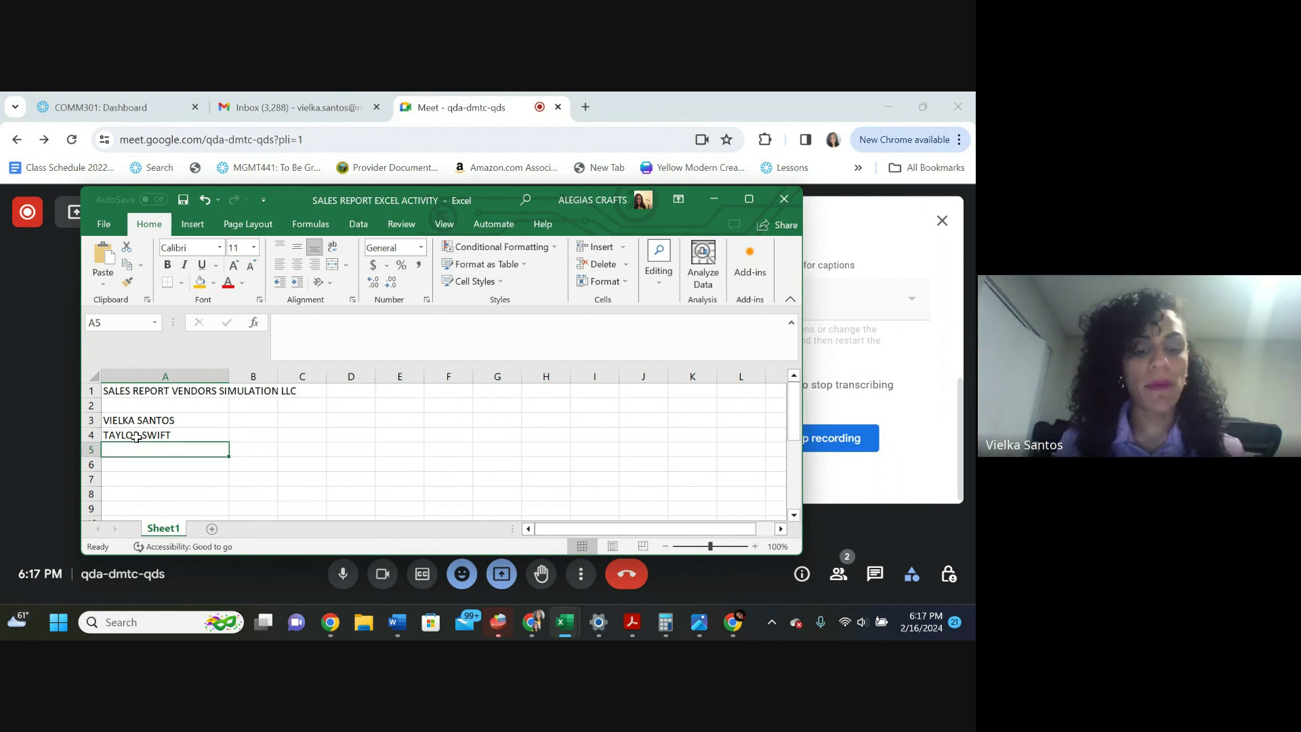
Enter the third vendor name in A5, correcting typos along the way
{"action": "type", "text": "CHRISTI"}
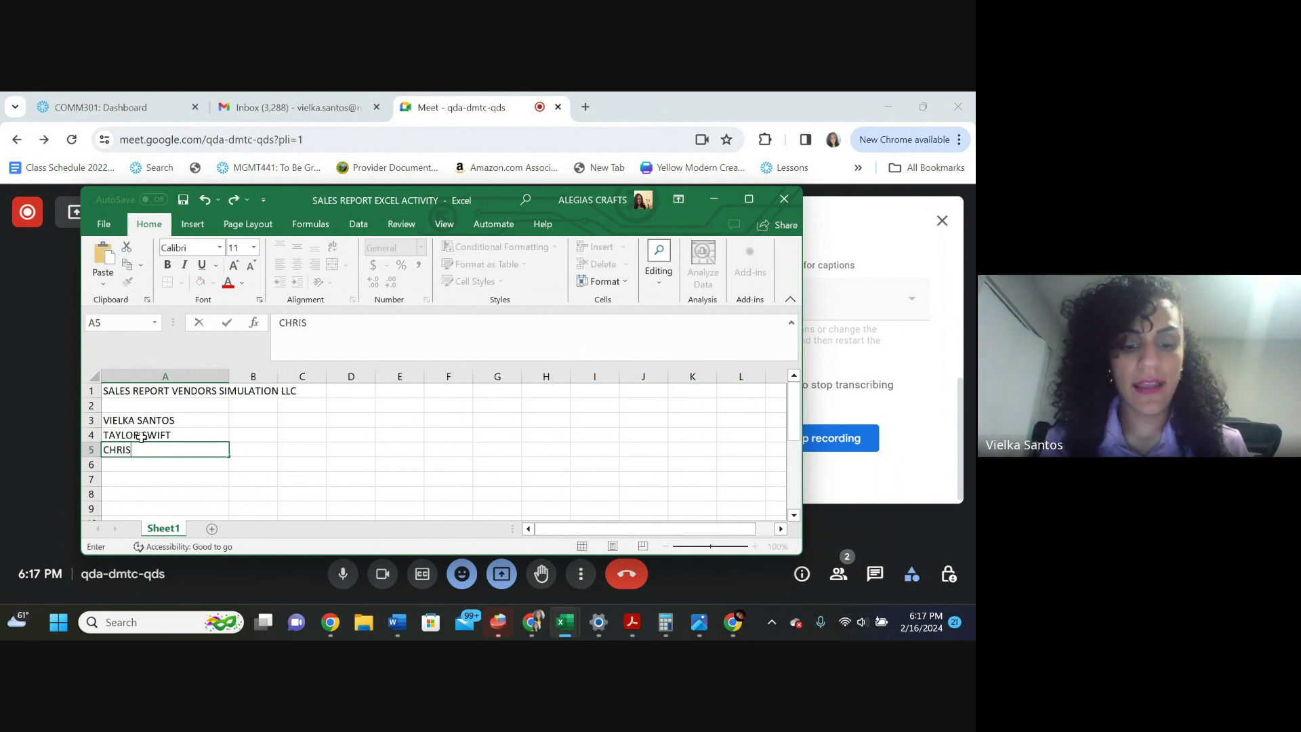
{"action": "key", "text": "BackSpace"}
{"action": "key", "text": "BackSpace"}
{"action": "key", "text": "BackSpace"}
{"action": "key", "text": "BackSpace"}
{"action": "key", "text": "BackSpace"}
{"action": "key", "text": "BackSpace"}
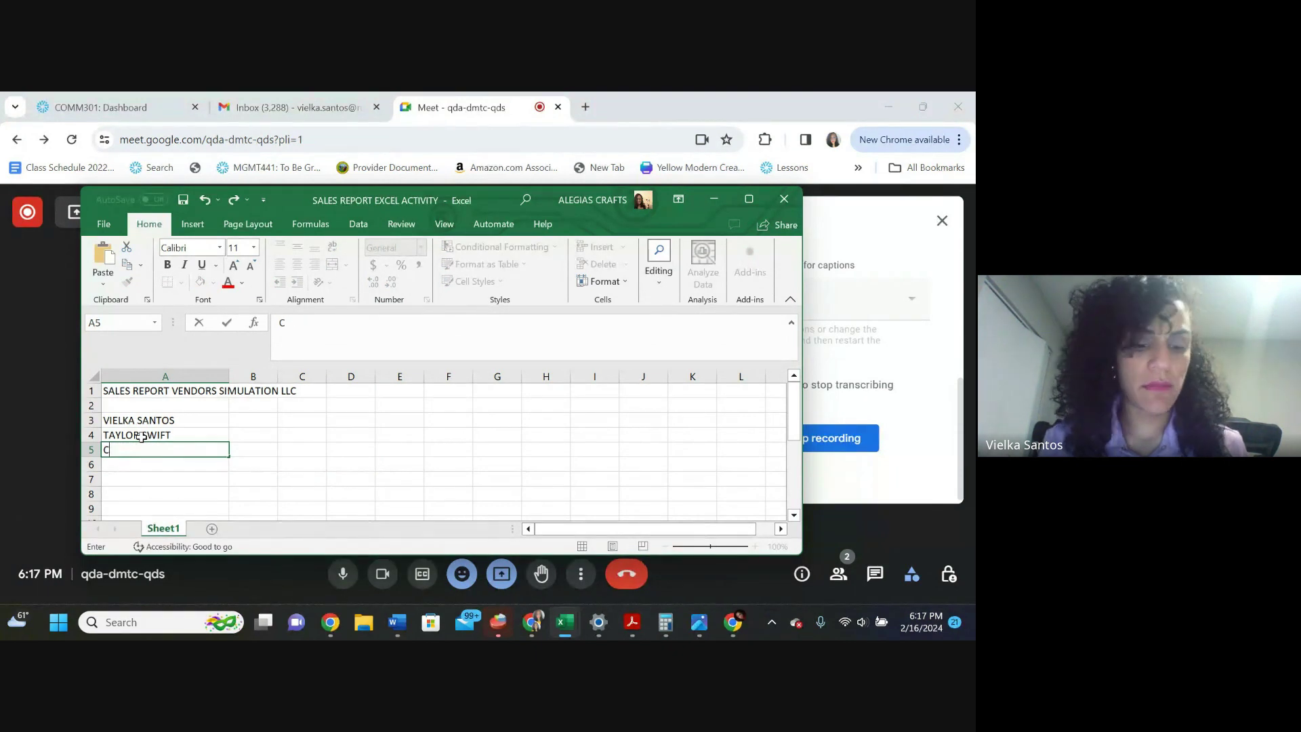
{"action": "type", "text": "RIA"}
{"action": "key", "text": "BackSpace"}
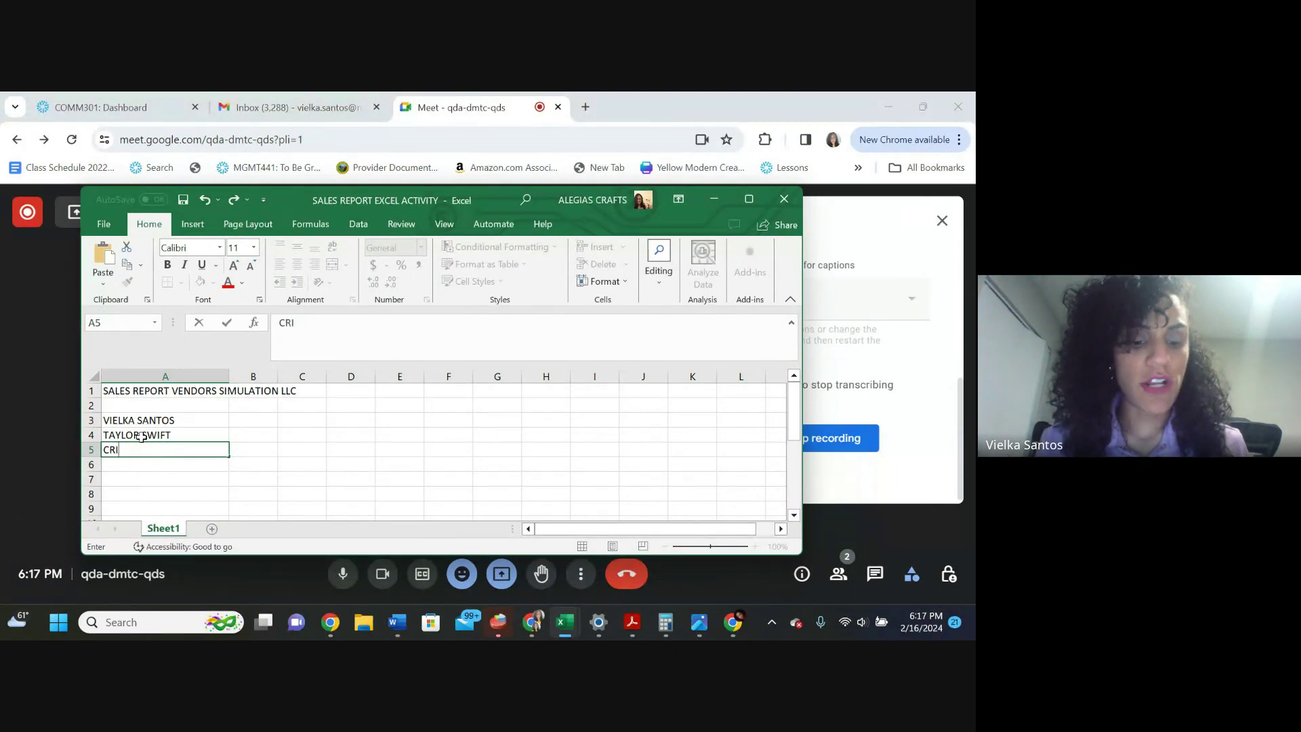
{"action": "type", "text": "STIANO RONALDO"}
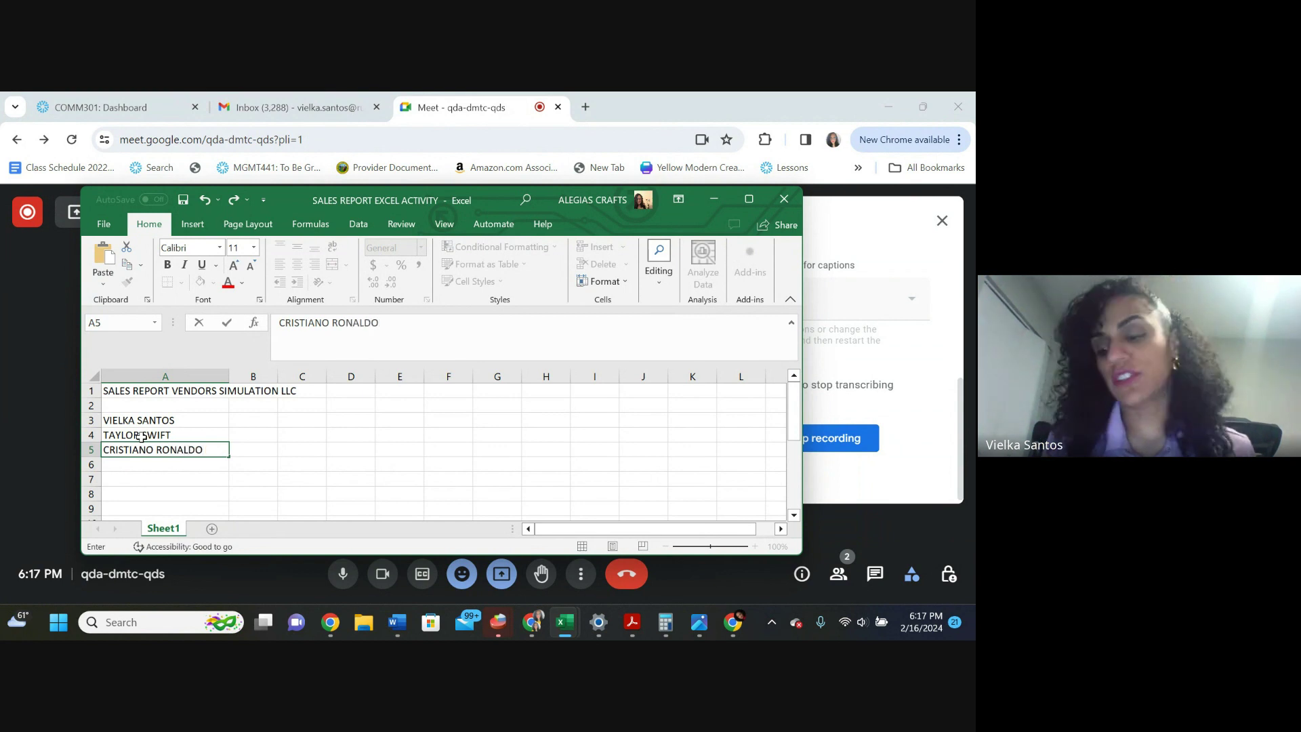
{"action": "key", "text": "Tab"}
{"action": "key", "text": "Up"}
{"action": "key", "text": "Up"}
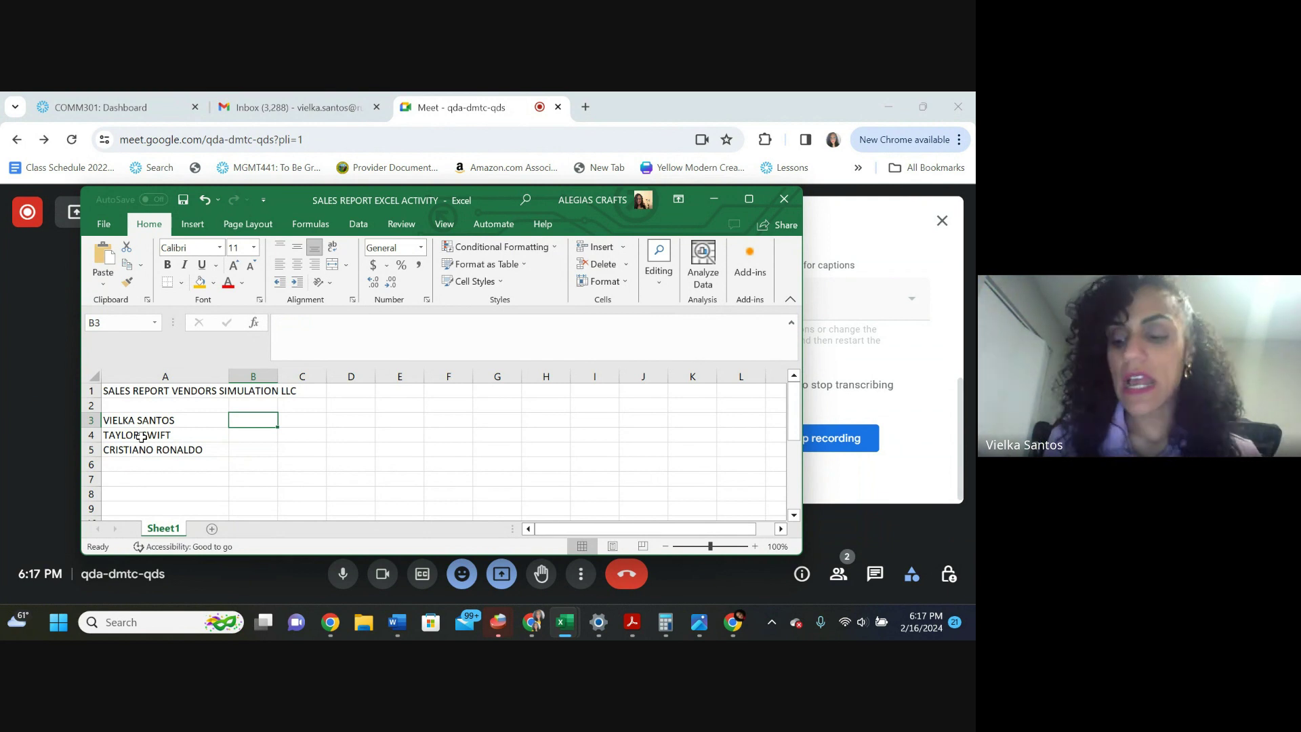
Type the month headers MARCH, APRIL and MAY across cells B2:D2
{"action": "key", "text": "Up"}
{"action": "type", "text": "MARCH"}
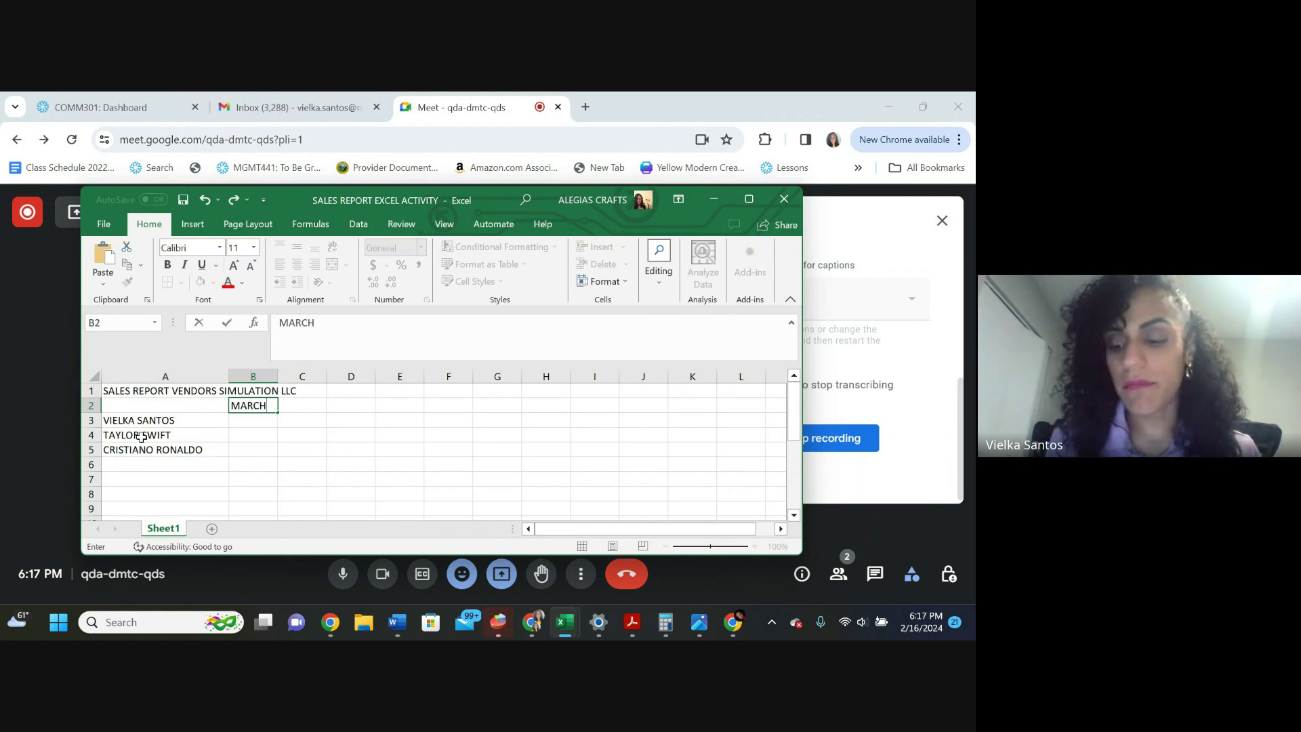
{"action": "key", "text": "Tab"}
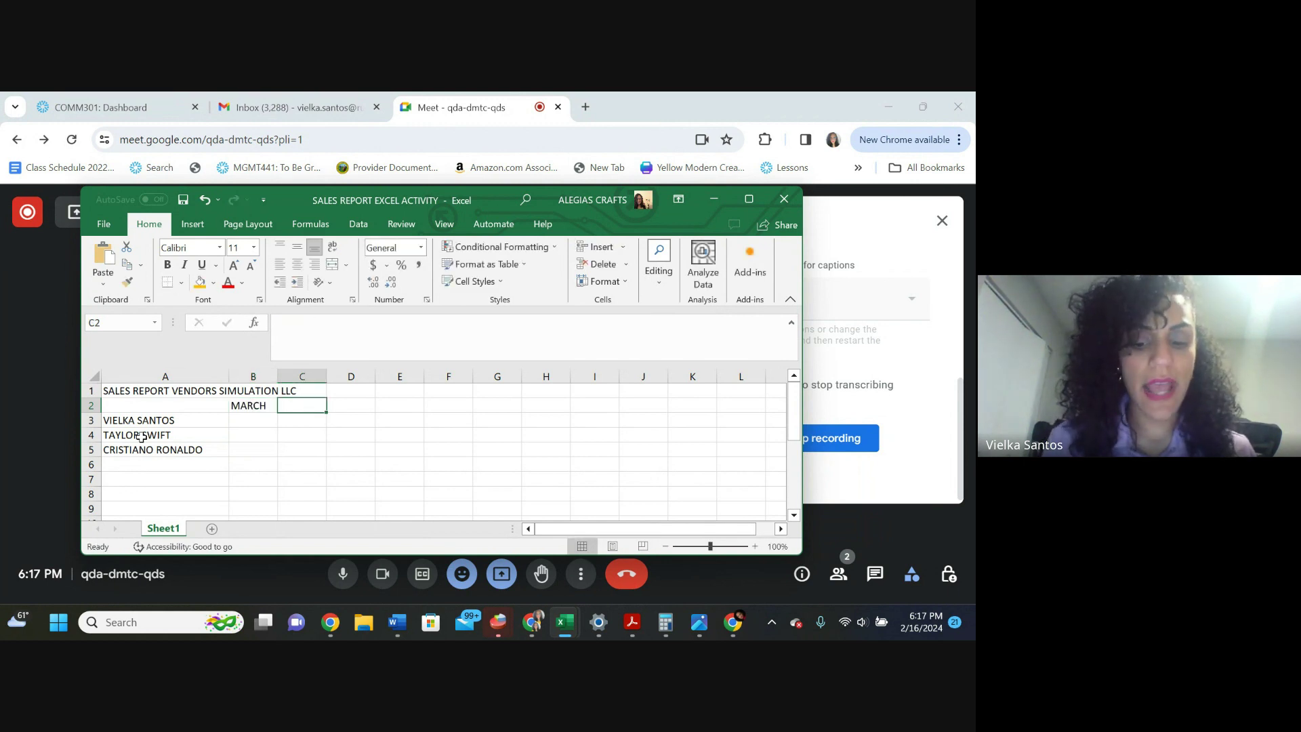
{"action": "type", "text": "APRIL"}
{"action": "key", "text": "Tab"}
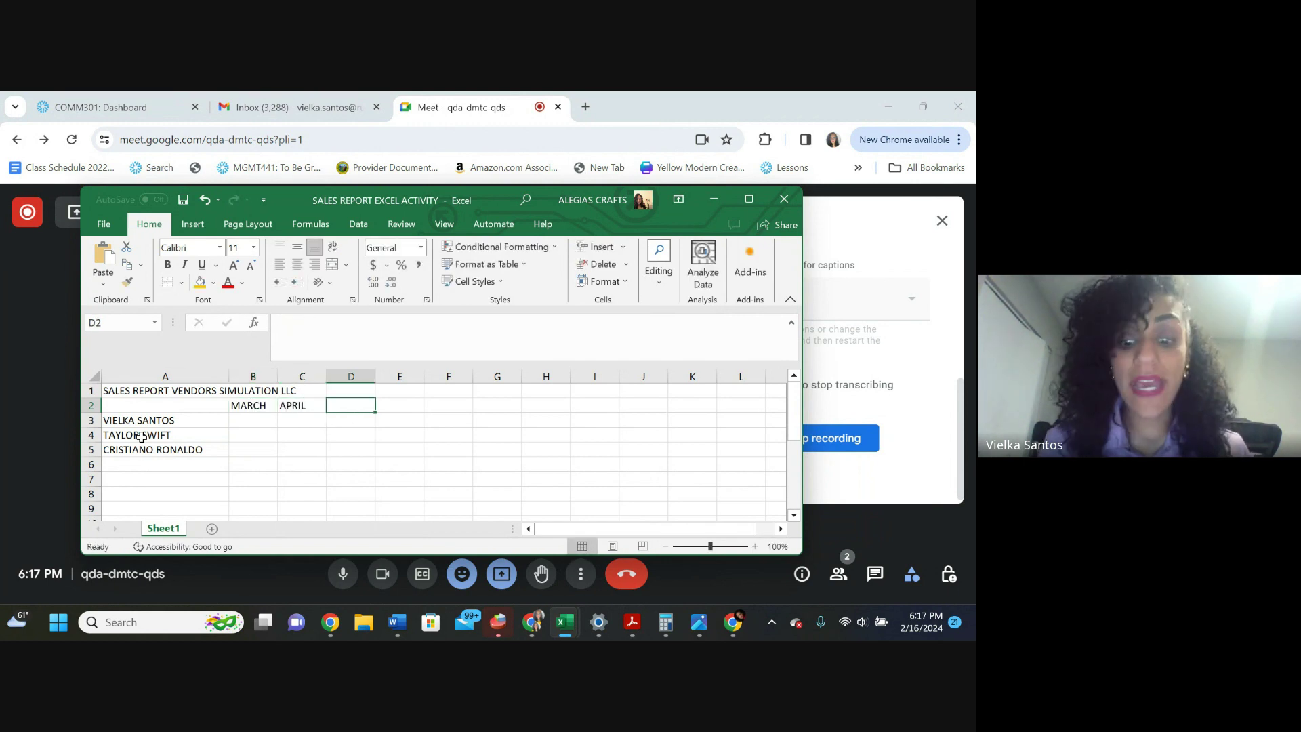
{"action": "type", "text": "MAY"}
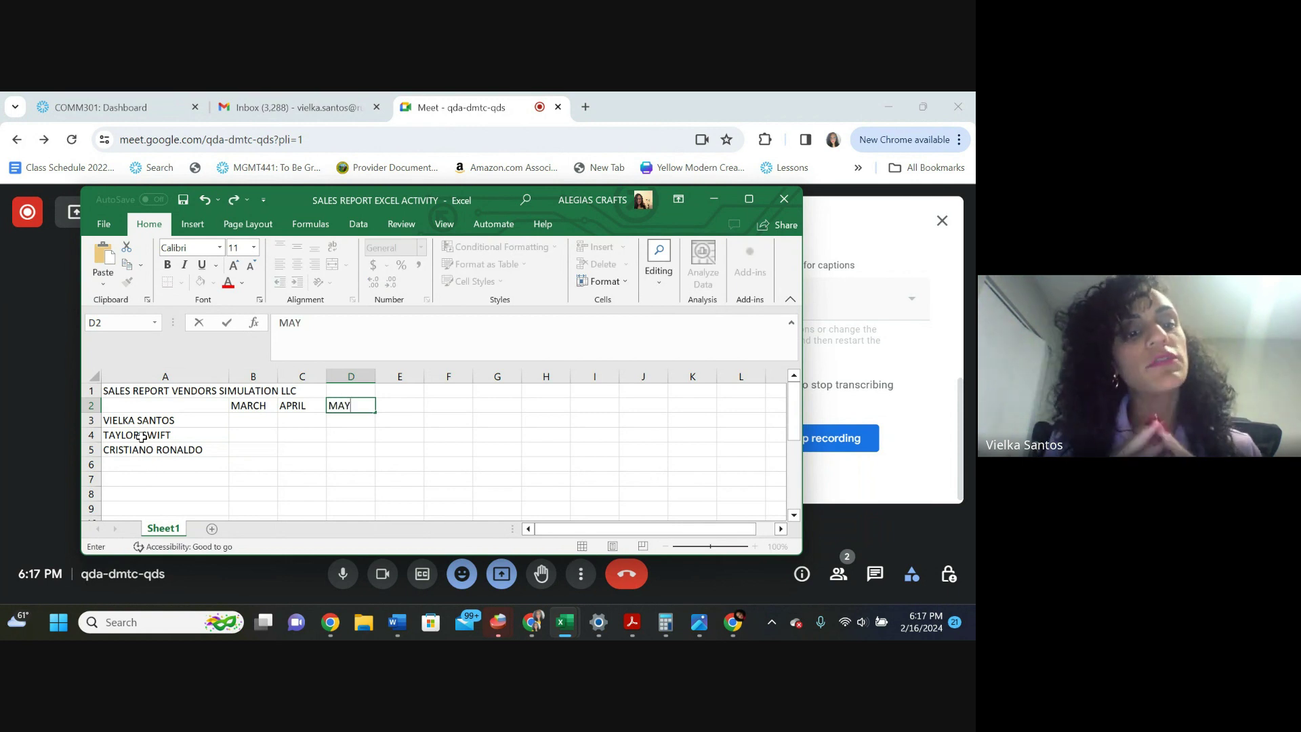
{"action": "key", "text": "Left"}
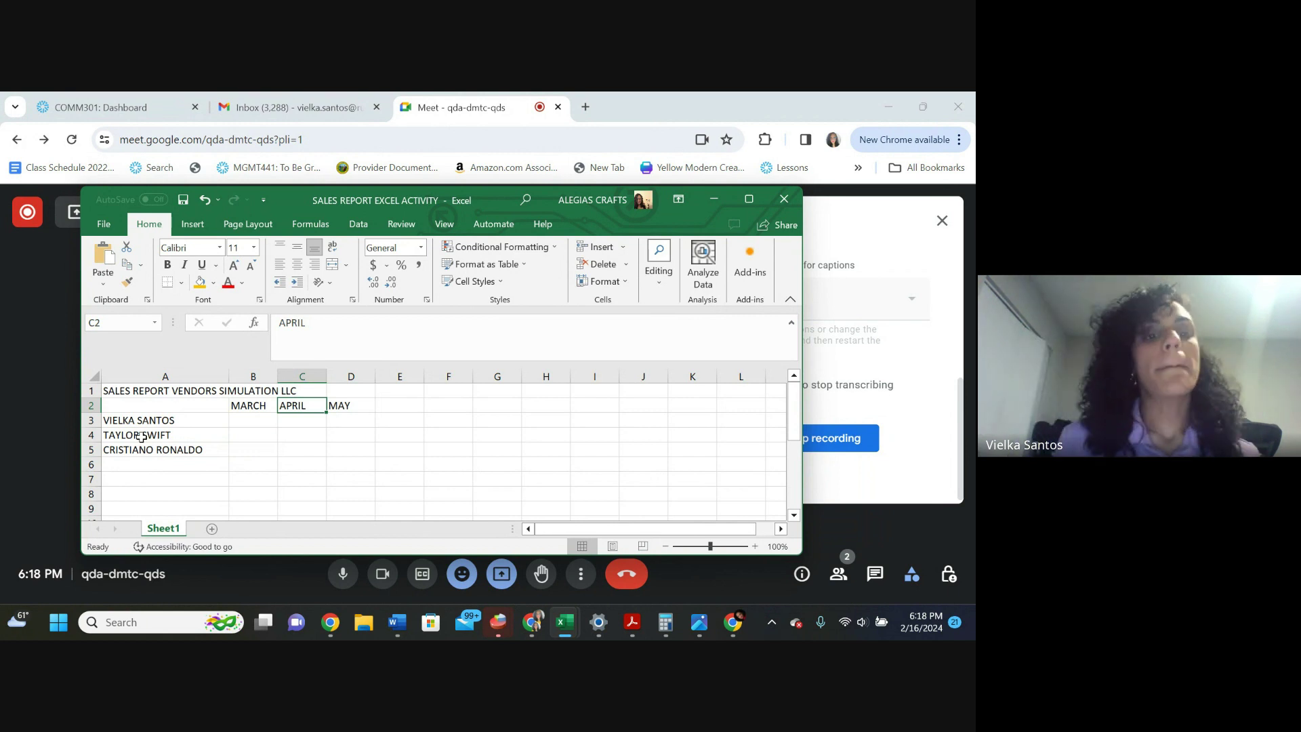
{"action": "key", "text": "Down"}
Enter the March figures 5677 in B3 and 2345 in B4
{"action": "key", "text": "Left"}
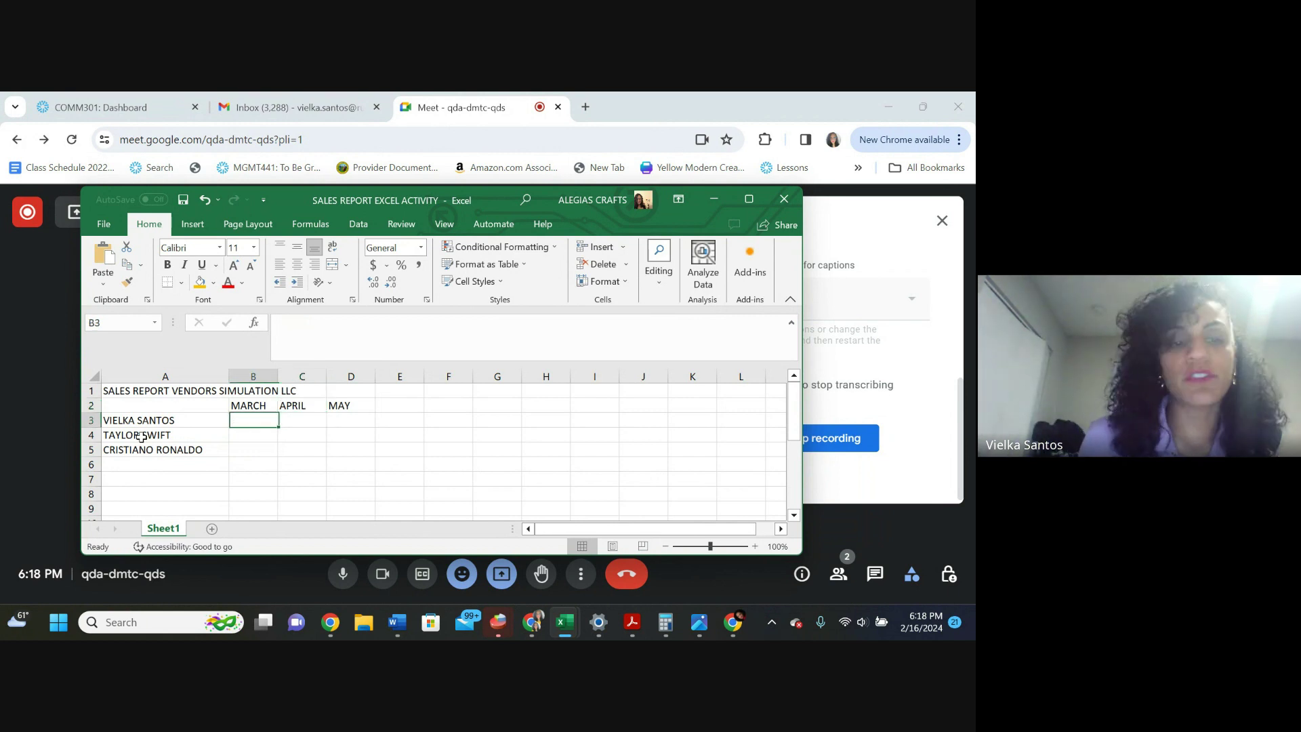
{"action": "type", "text": "5677"}
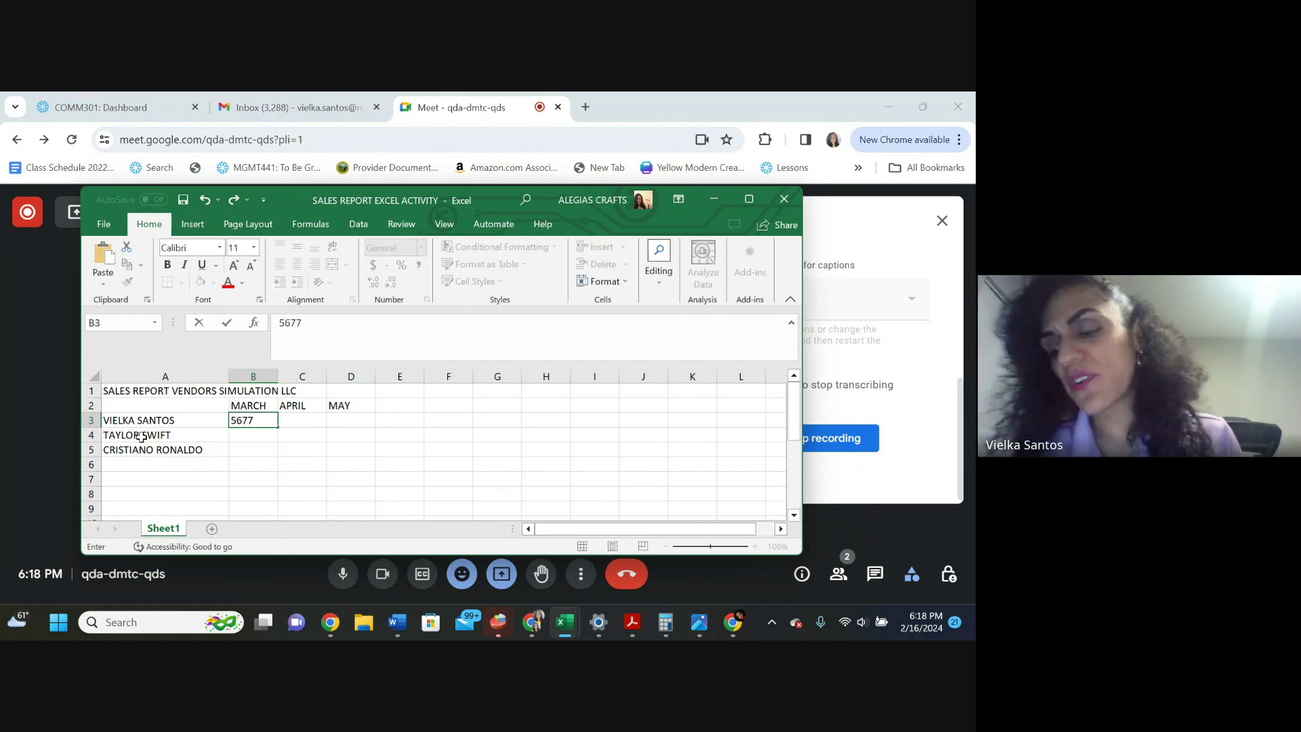
{"action": "key", "text": "Return"}
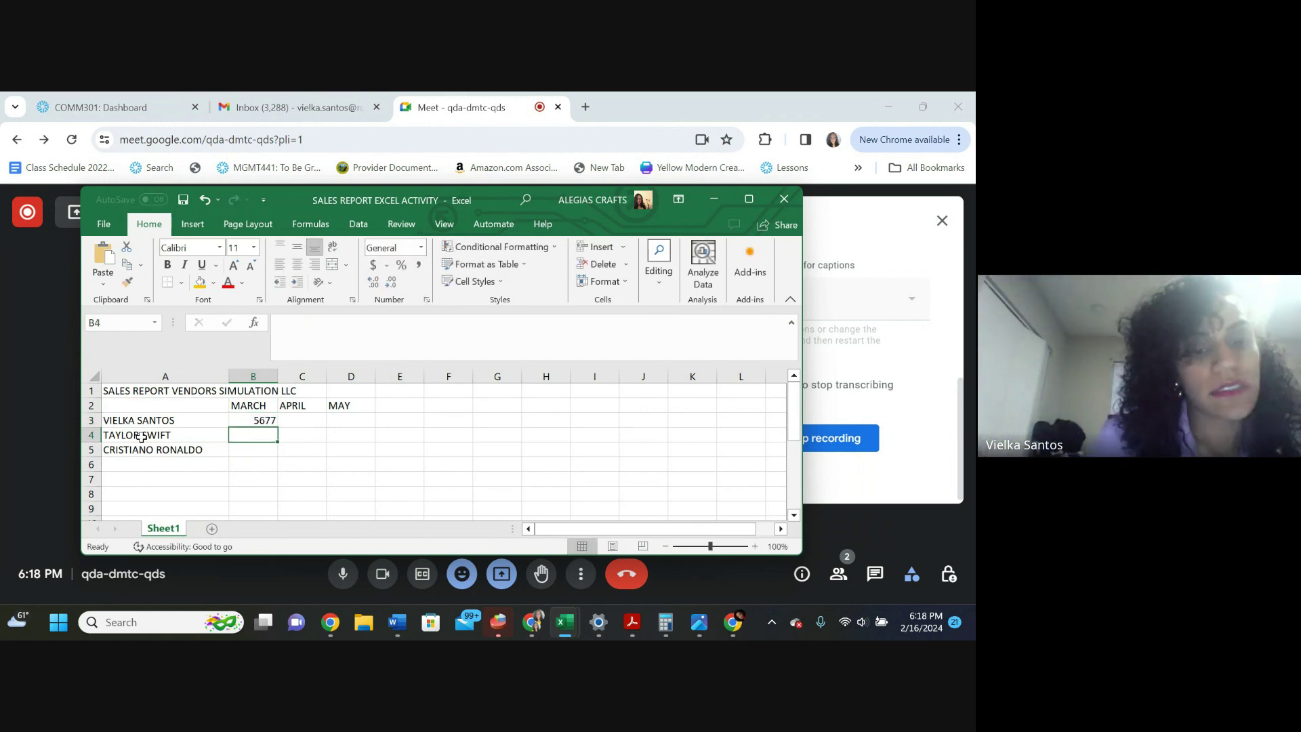
{"action": "type", "text": "2345"}
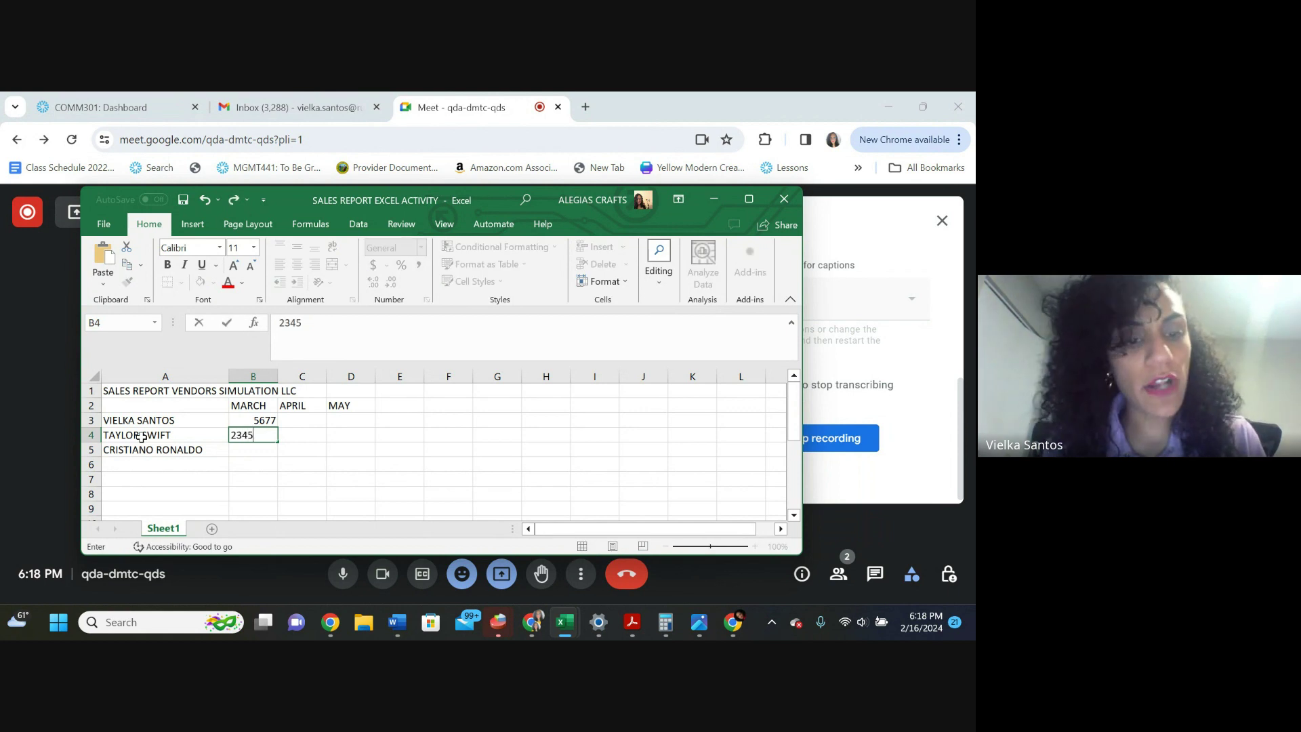
{"action": "key", "text": "Tab"}
{"action": "key", "text": "Up"}
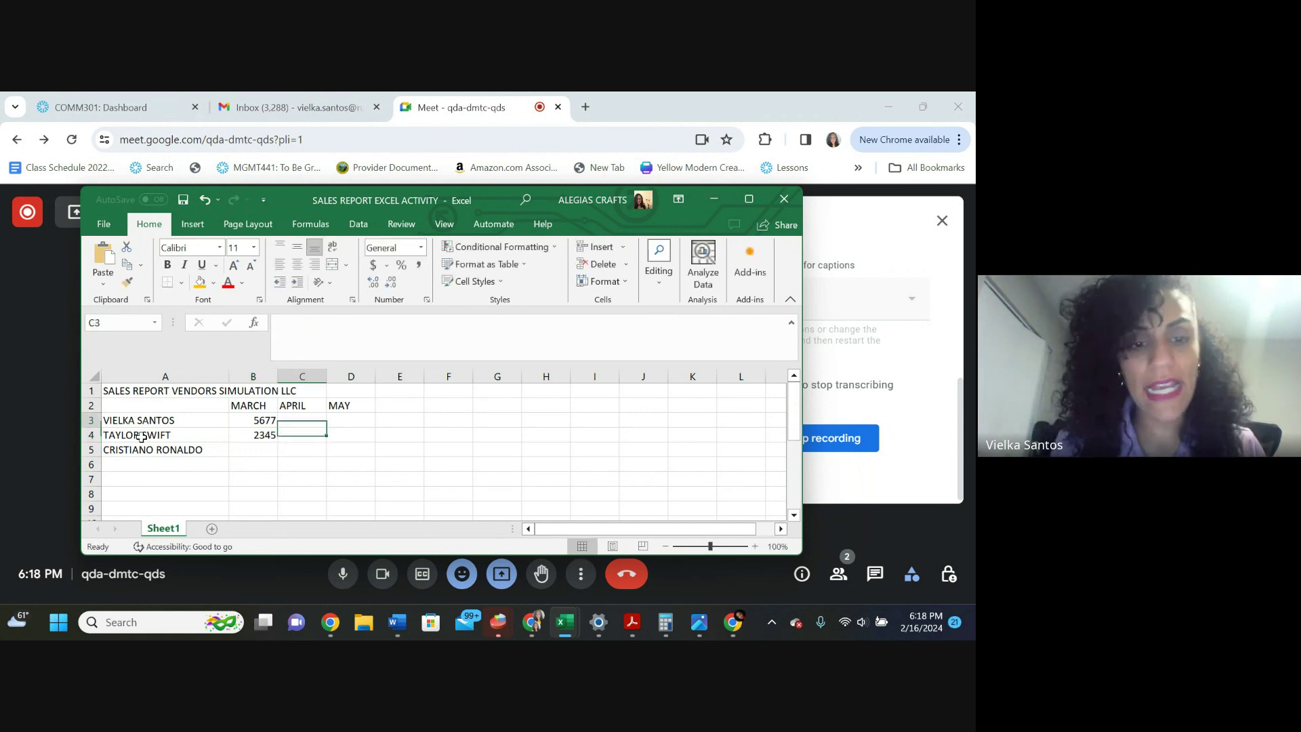
{"action": "key", "text": "Up"}
{"action": "key", "text": "Down"}
Enter April figures 2345 and 7689 in C3:C4, and May figures 8987 and 6578 in D3:D4
{"action": "type", "text": "2345"}
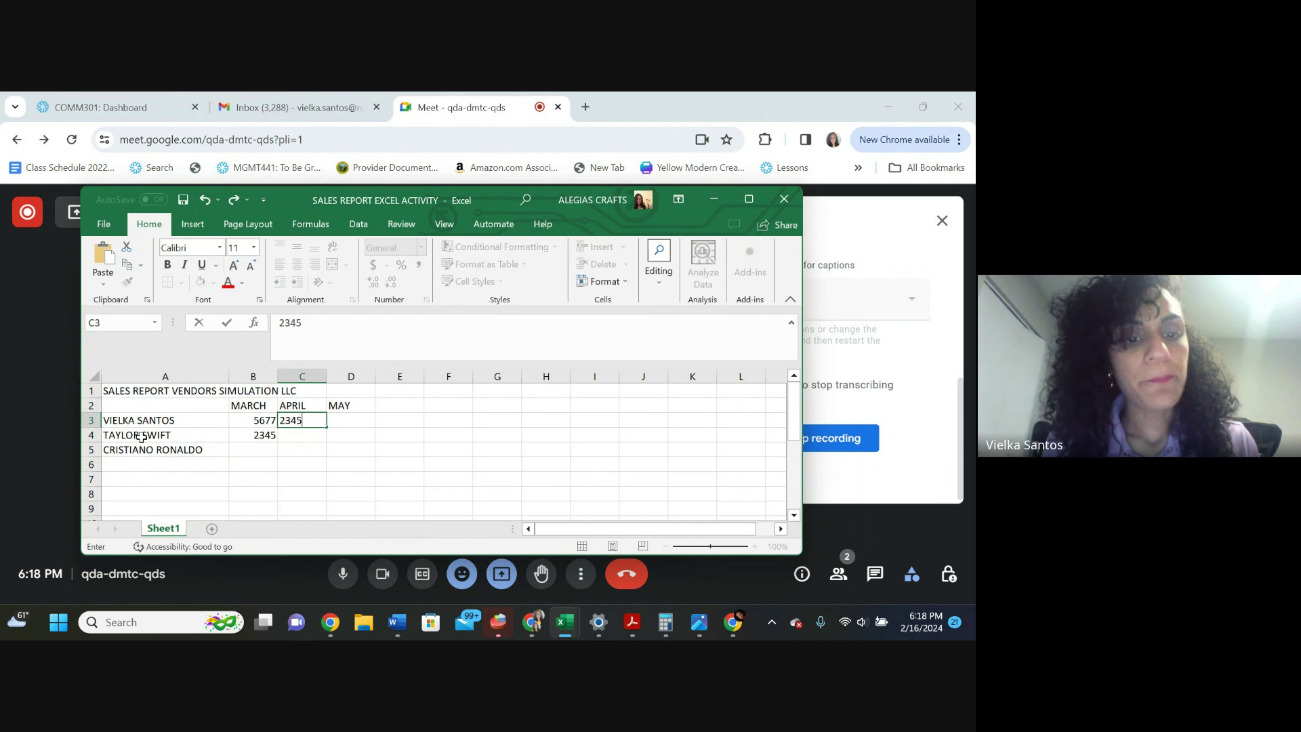
{"action": "key", "text": "Return"}
{"action": "key", "text": "Up"}
{"action": "key", "text": "Down"}
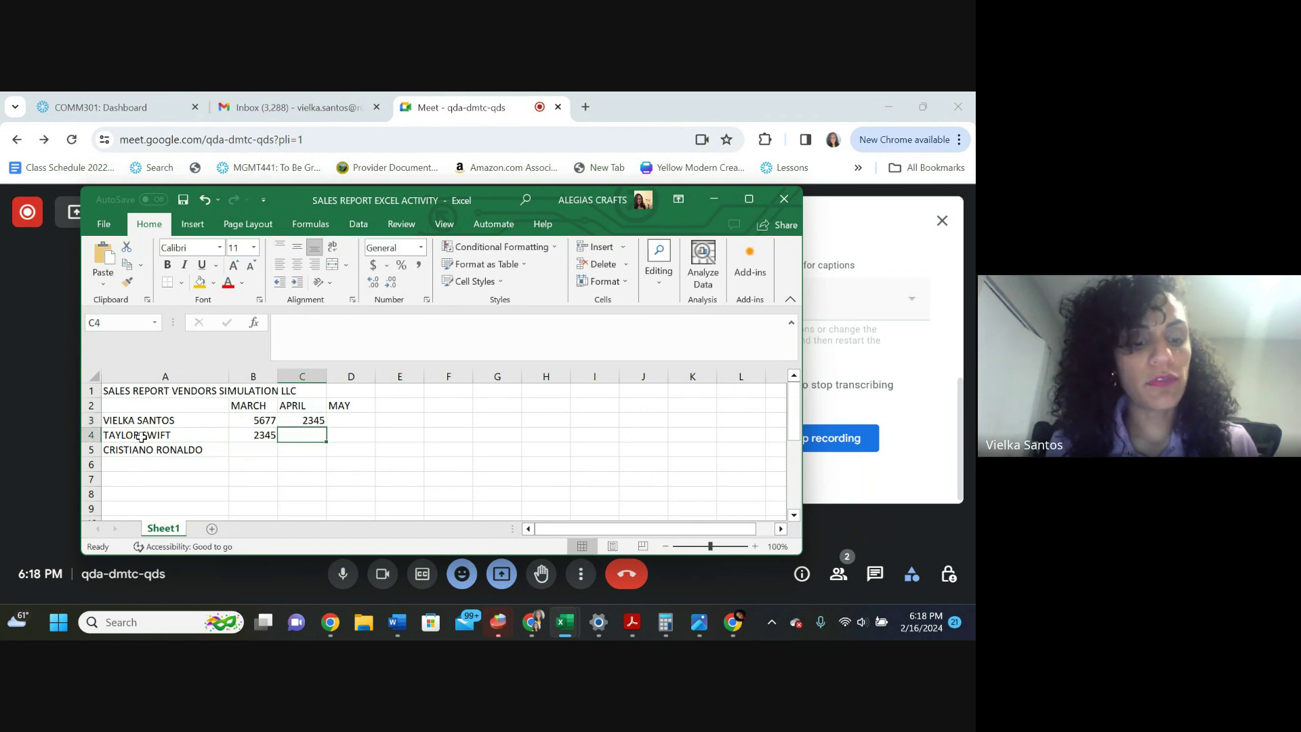
{"action": "type", "text": "7689"}
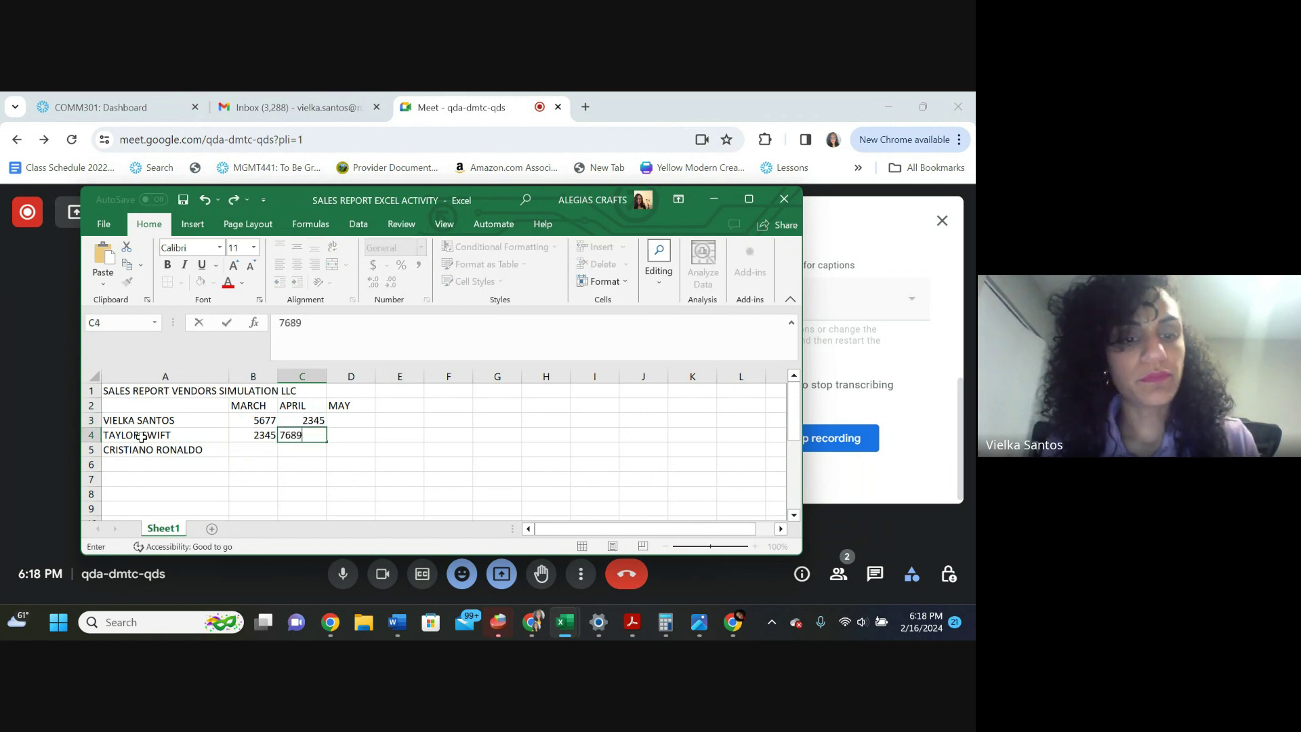
{"action": "key", "text": "Tab"}
{"action": "key", "text": "Up"}
{"action": "type", "text": "8"}
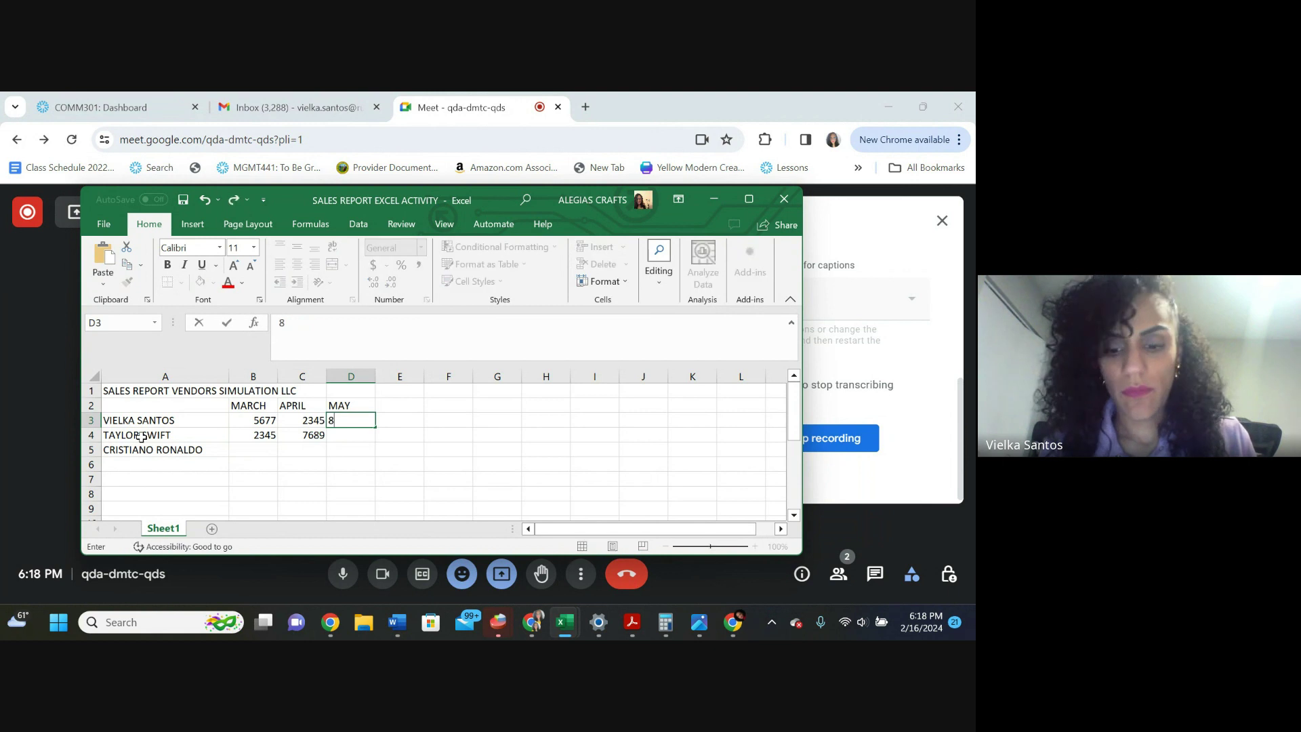
{"action": "type", "text": "987"}
{"action": "key", "text": "Return"}
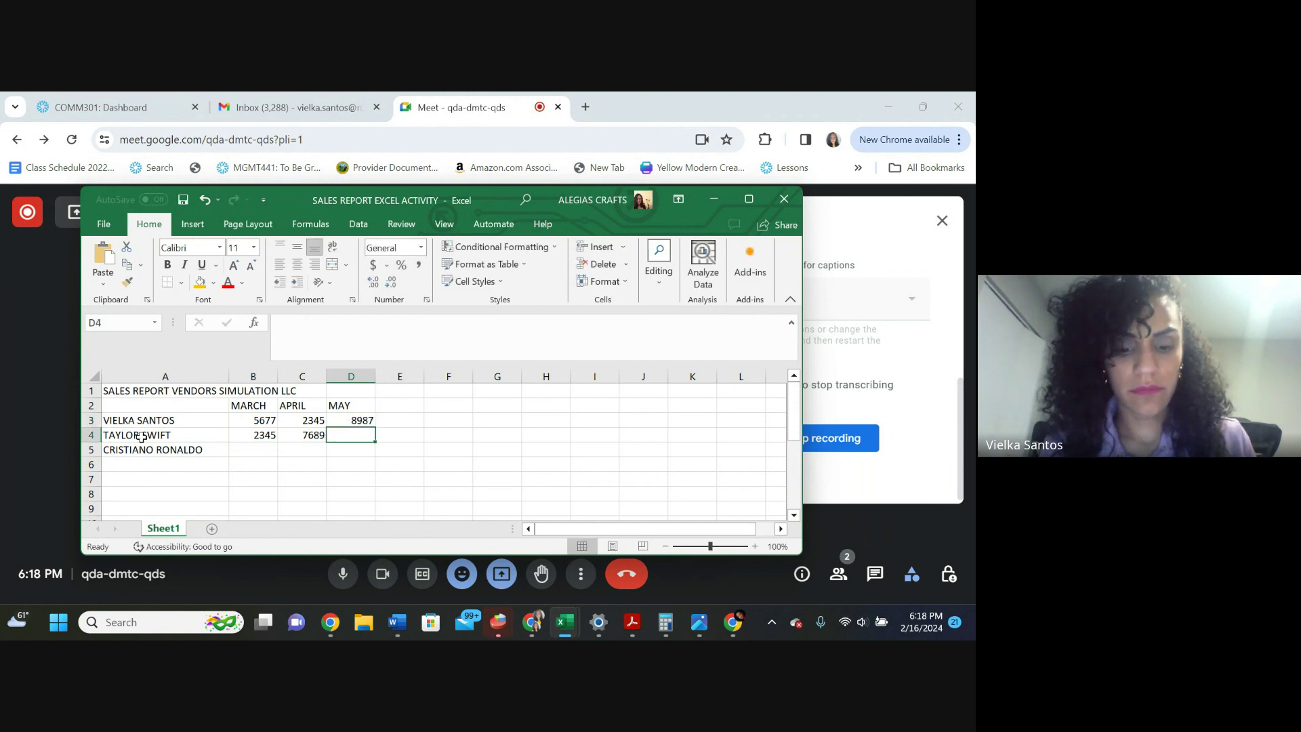
{"action": "type", "text": "6578"}
{"action": "key", "text": "Tab"}
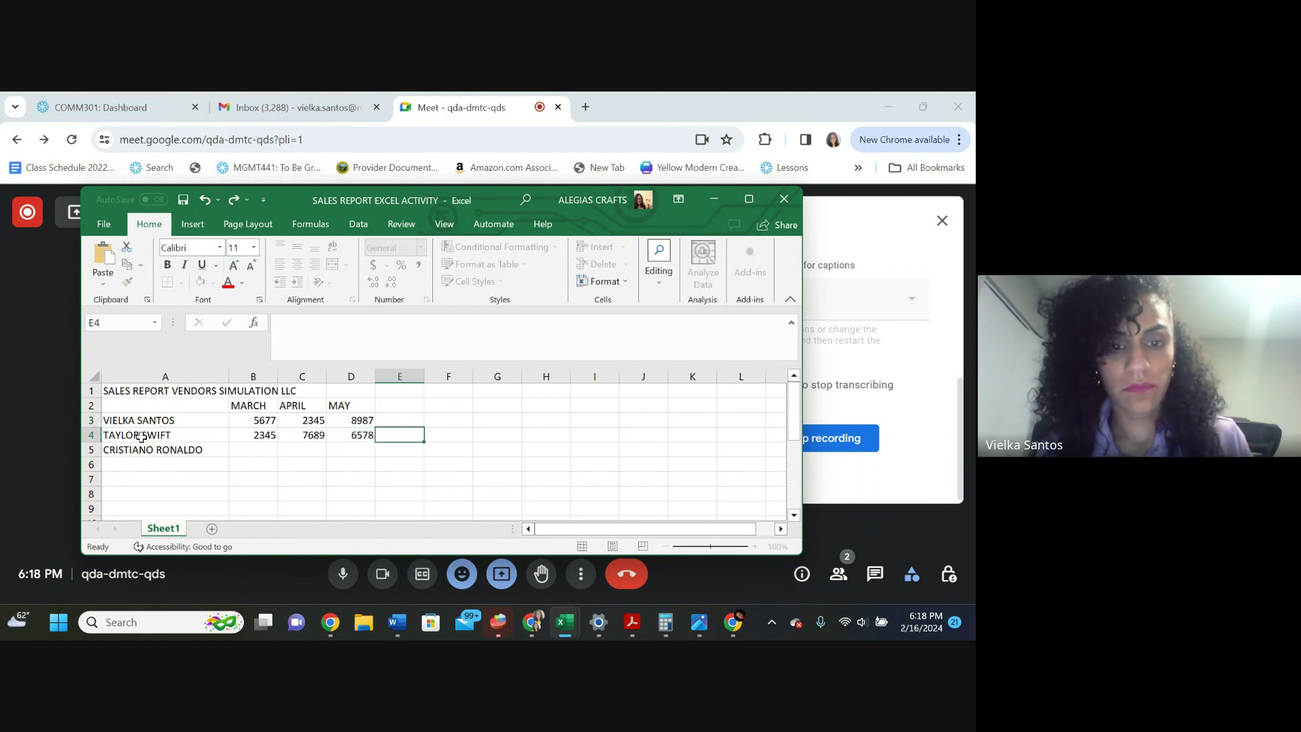
Fill the third vendor's row with 4567, 5678 and 8976, then select the table
{"action": "key", "text": "Down"}
{"action": "key", "text": "Left"}
{"action": "key", "text": "Left"}
{"action": "key", "text": "Left"}
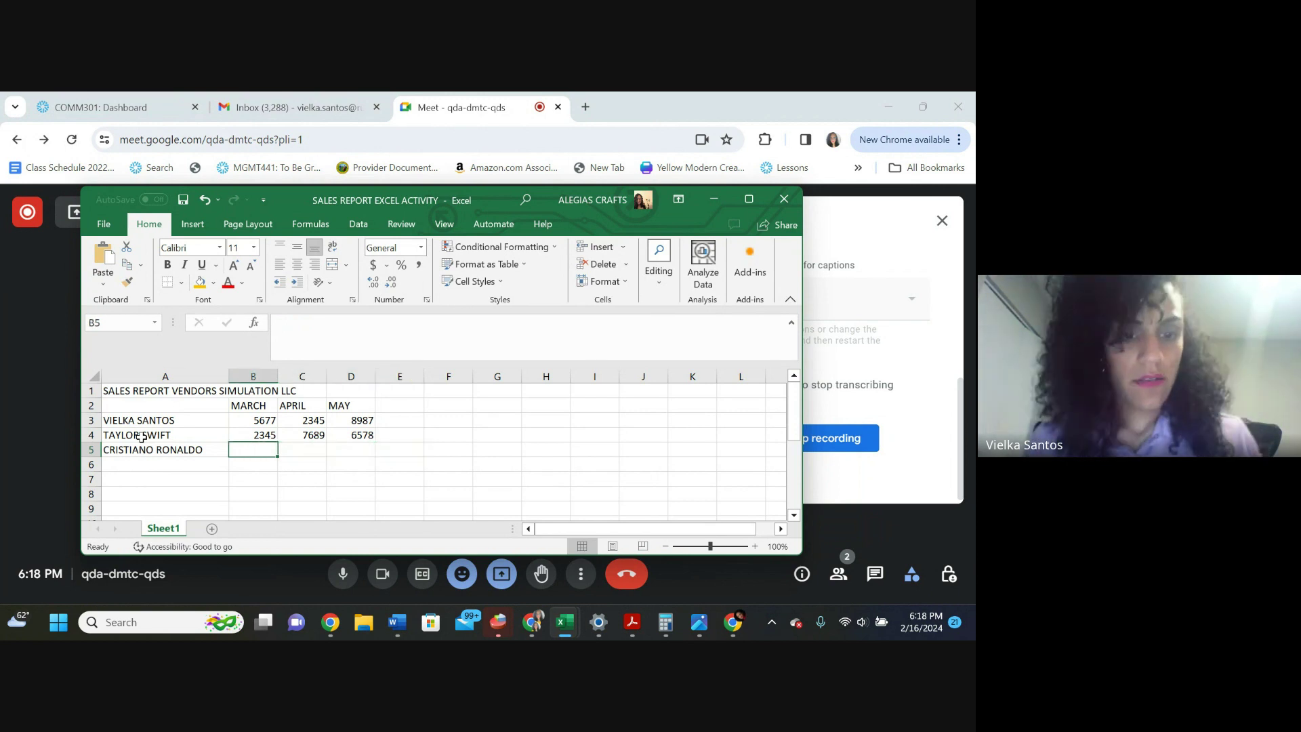
{"action": "type", "text": "4"}
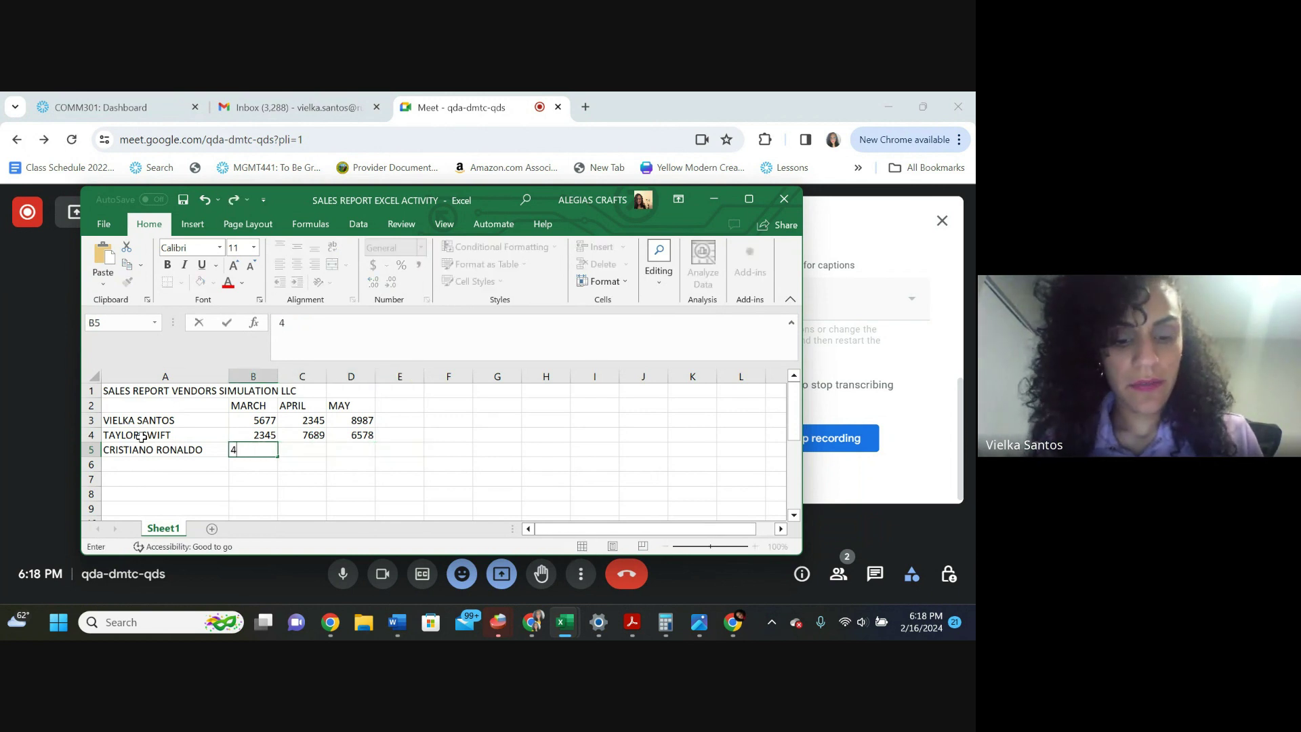
{"action": "type", "text": "567"}
{"action": "key", "text": "Tab"}
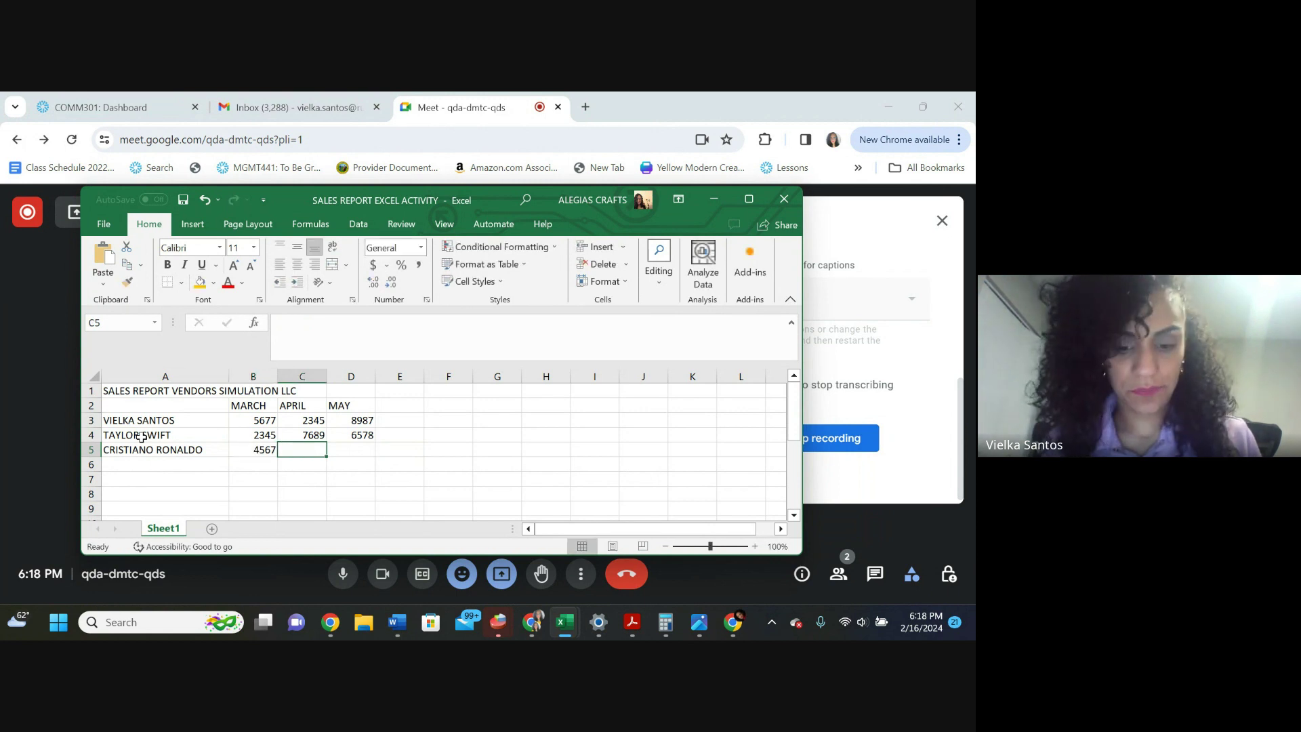
{"action": "type", "text": "678"}
{"action": "key", "text": "Return"}
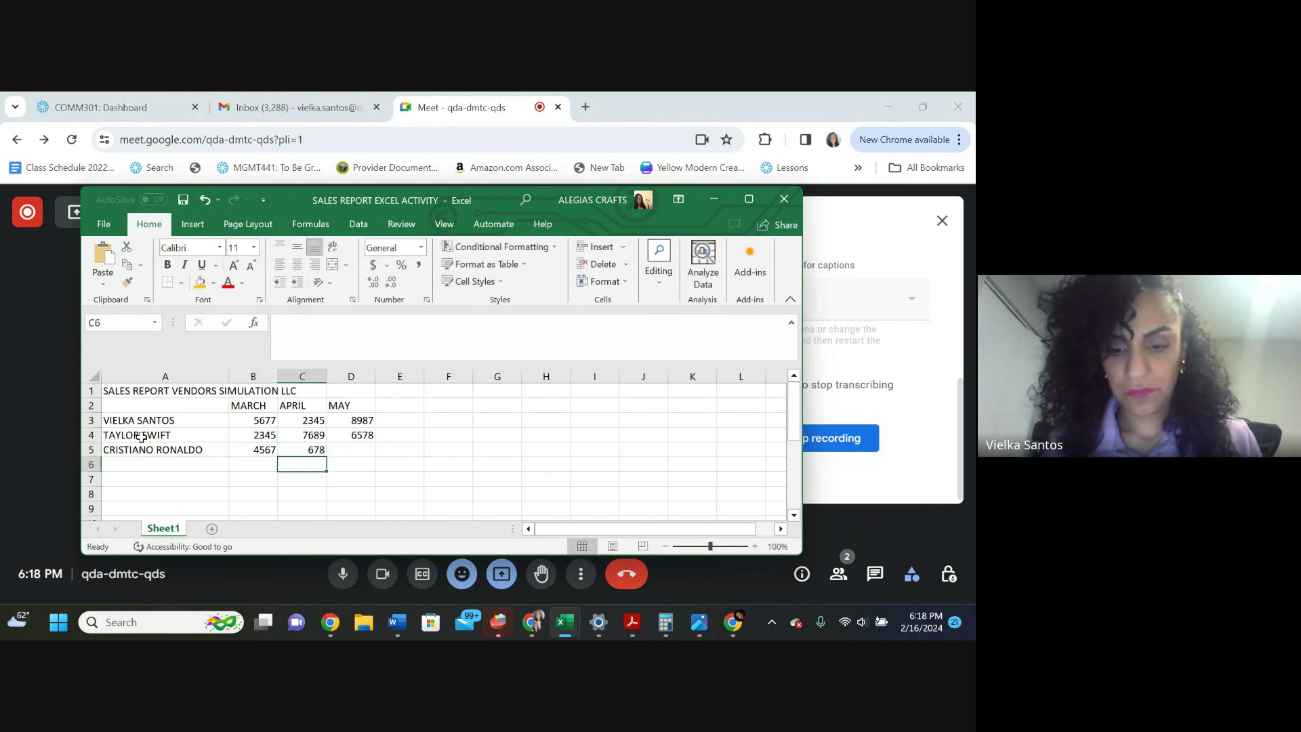
{"action": "key", "text": "Up"}
{"action": "type", "text": "5678"}
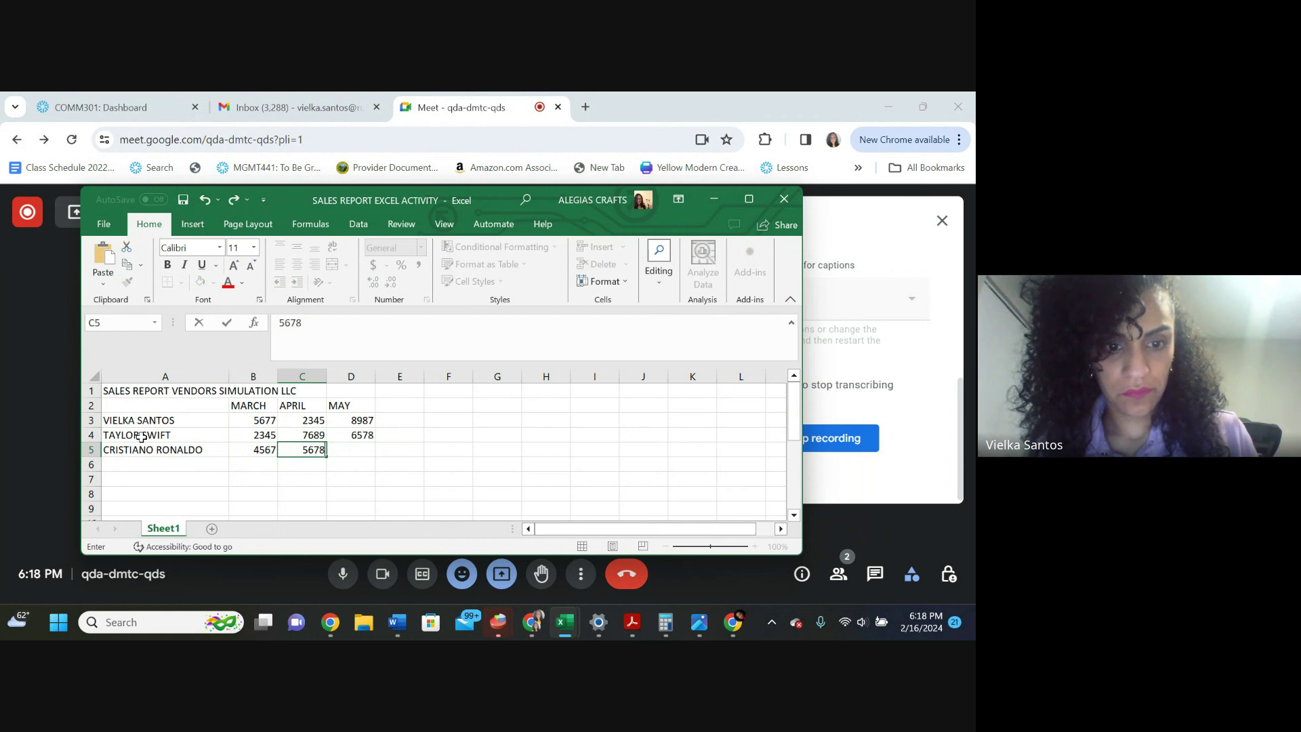
{"action": "key", "text": "Tab"}
{"action": "type", "text": "89"}
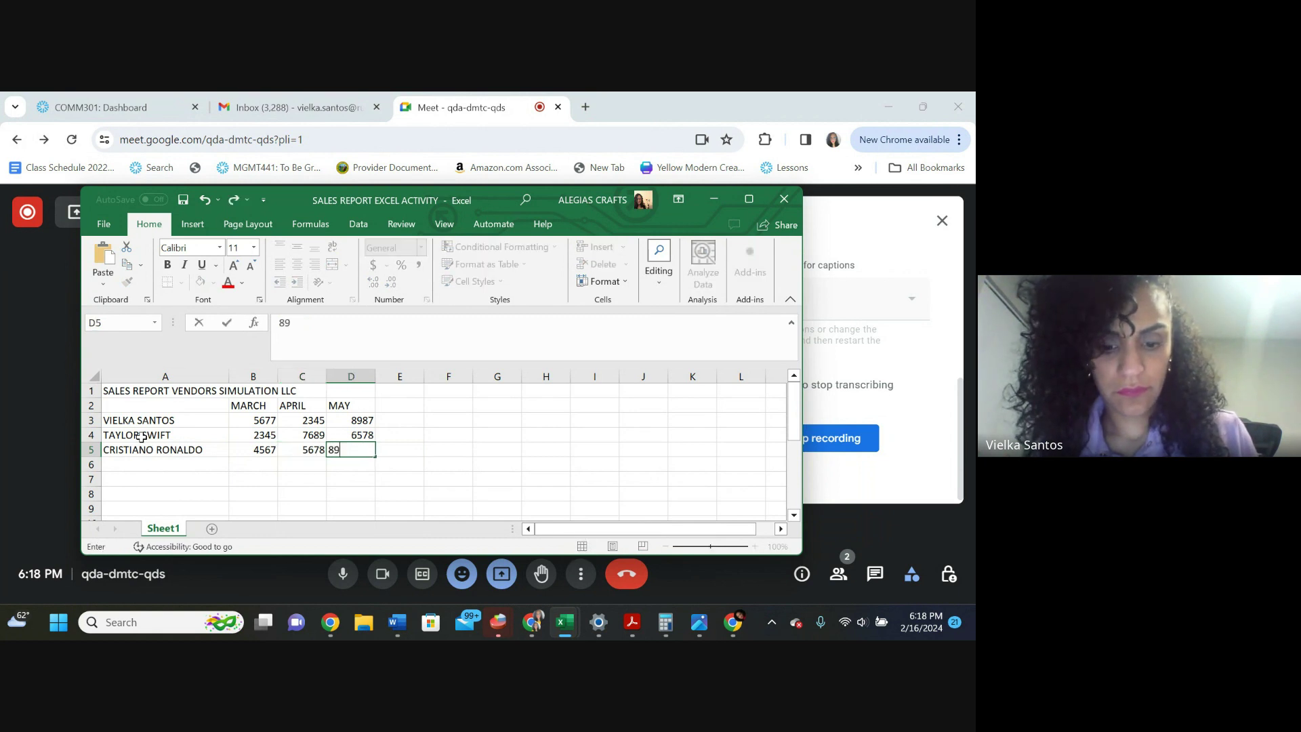
{"action": "key", "text": "Return"}
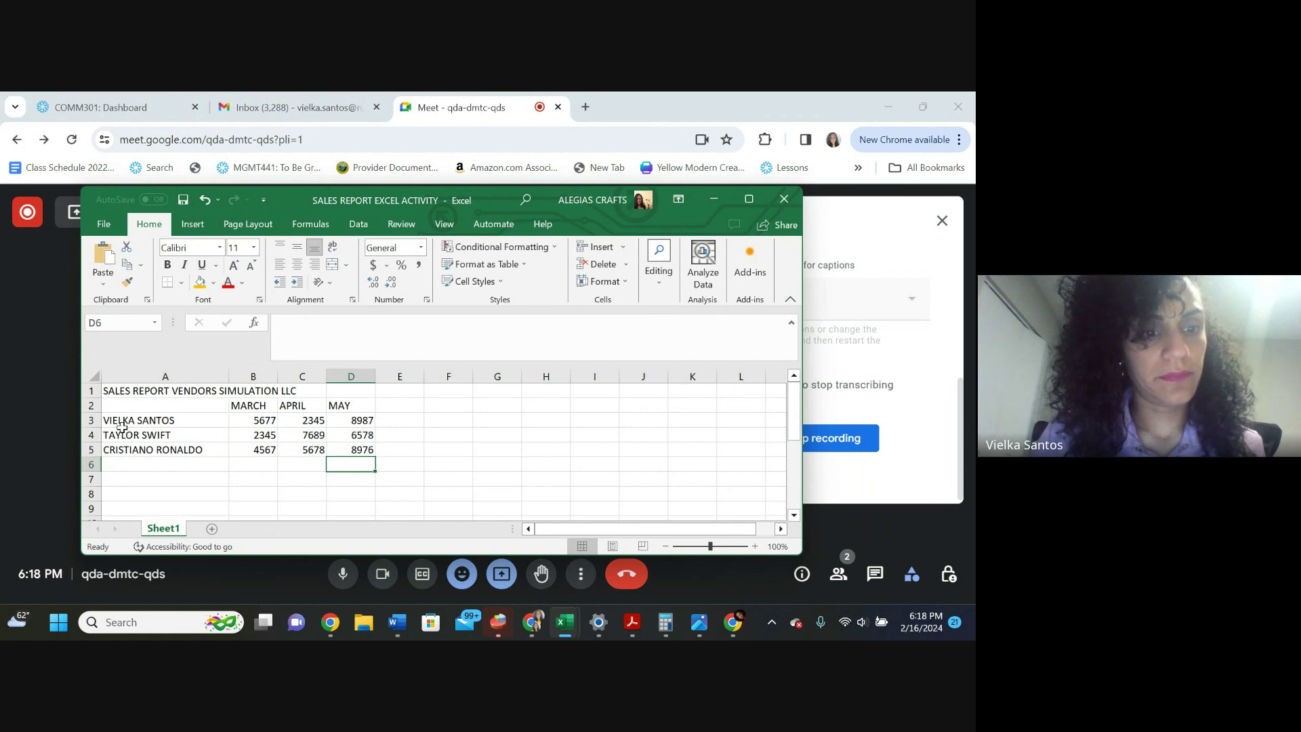
{"action": "left_click_drag", "start_coordinate": [122, 427], "coordinate": [344, 445]}
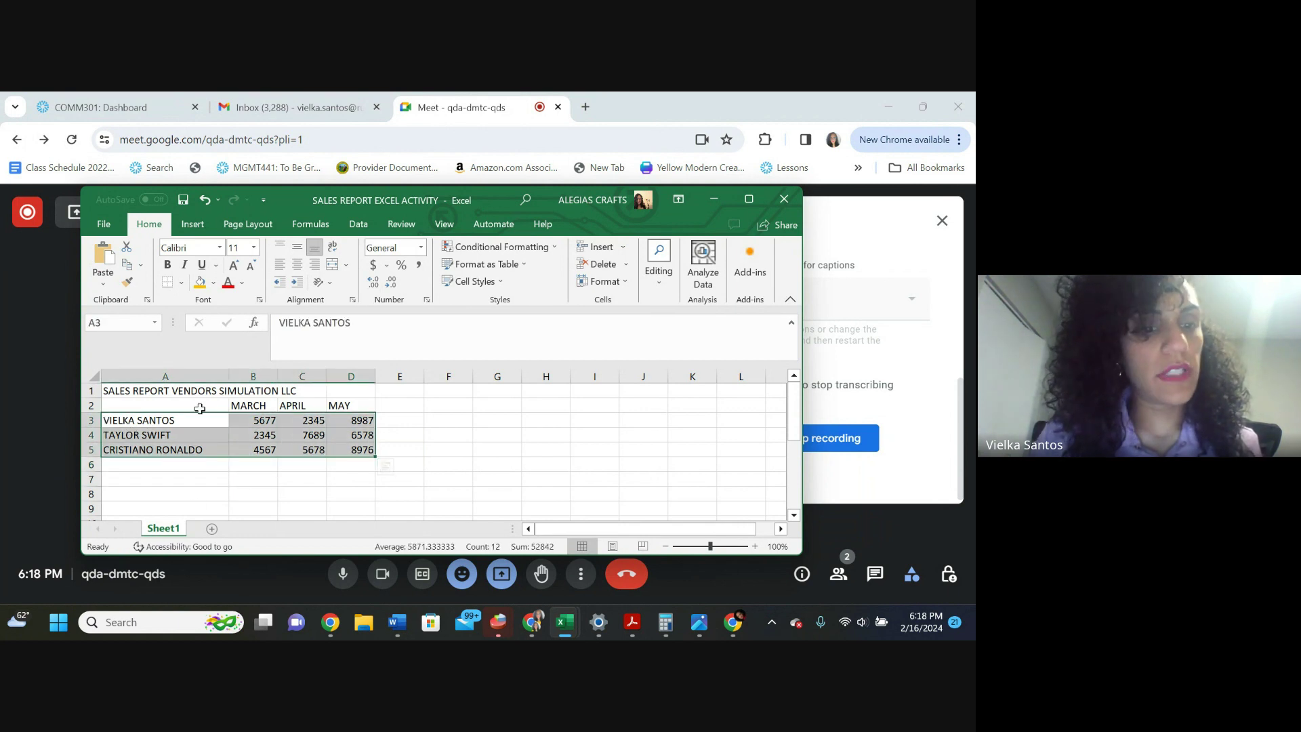
Label A6 TOTAL and enter =B3+B4+B5 in B6 to total March at 12589
{"action": "left_click", "coordinate": [178, 466]}
{"action": "type", "text": "TOTAL"}
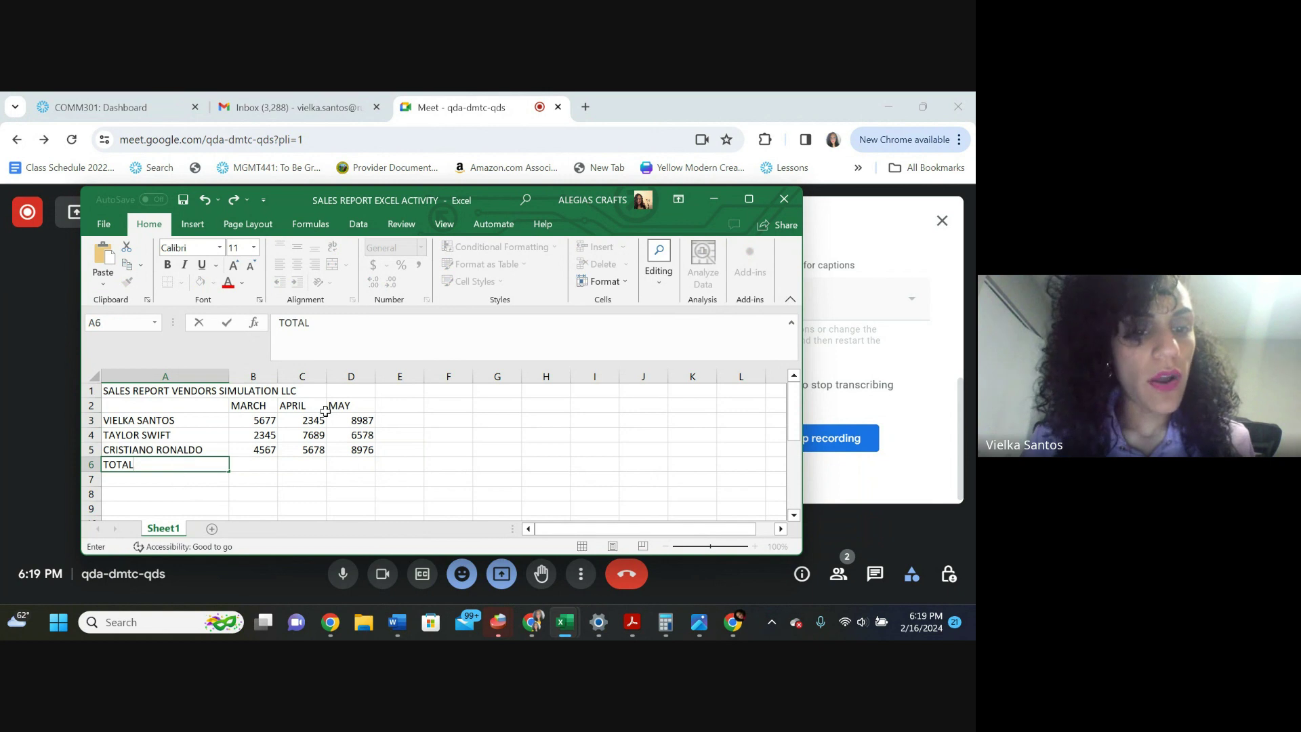
{"action": "left_click", "coordinate": [267, 466]}
{"action": "type", "text": "="}
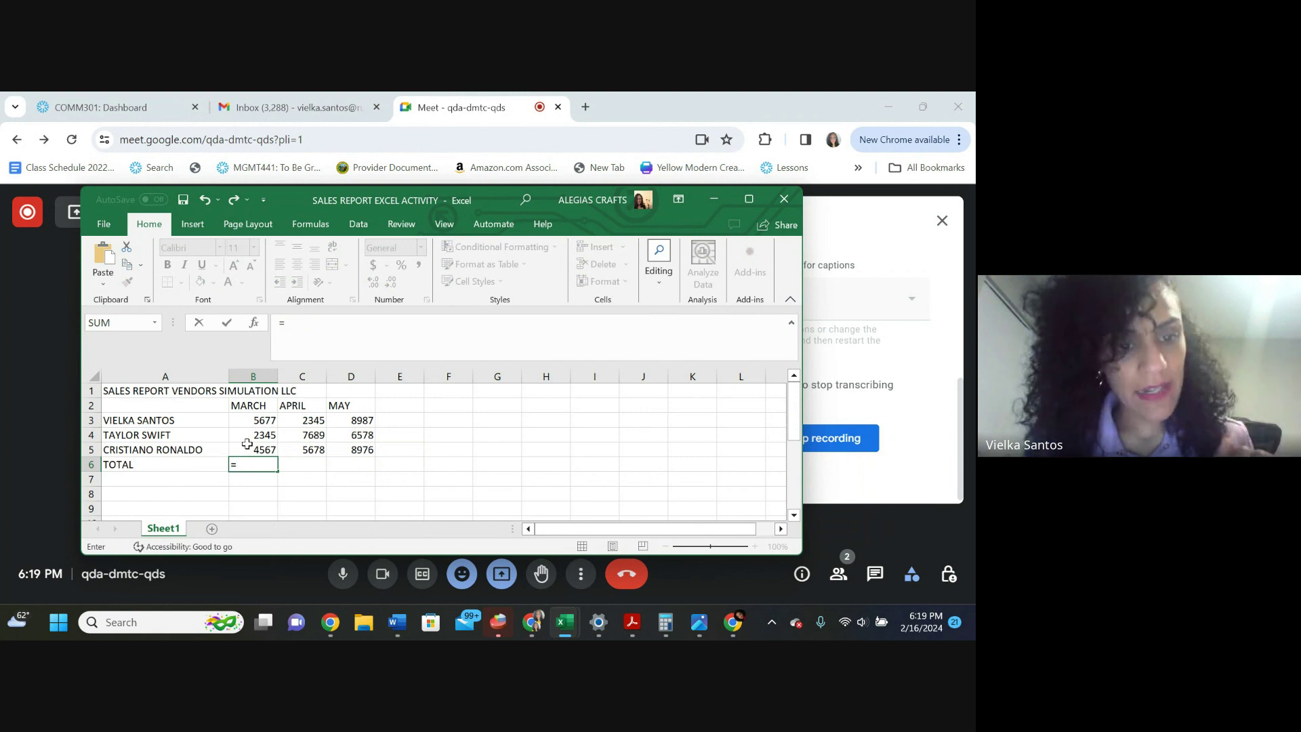
{"action": "left_click", "coordinate": [252, 423]}
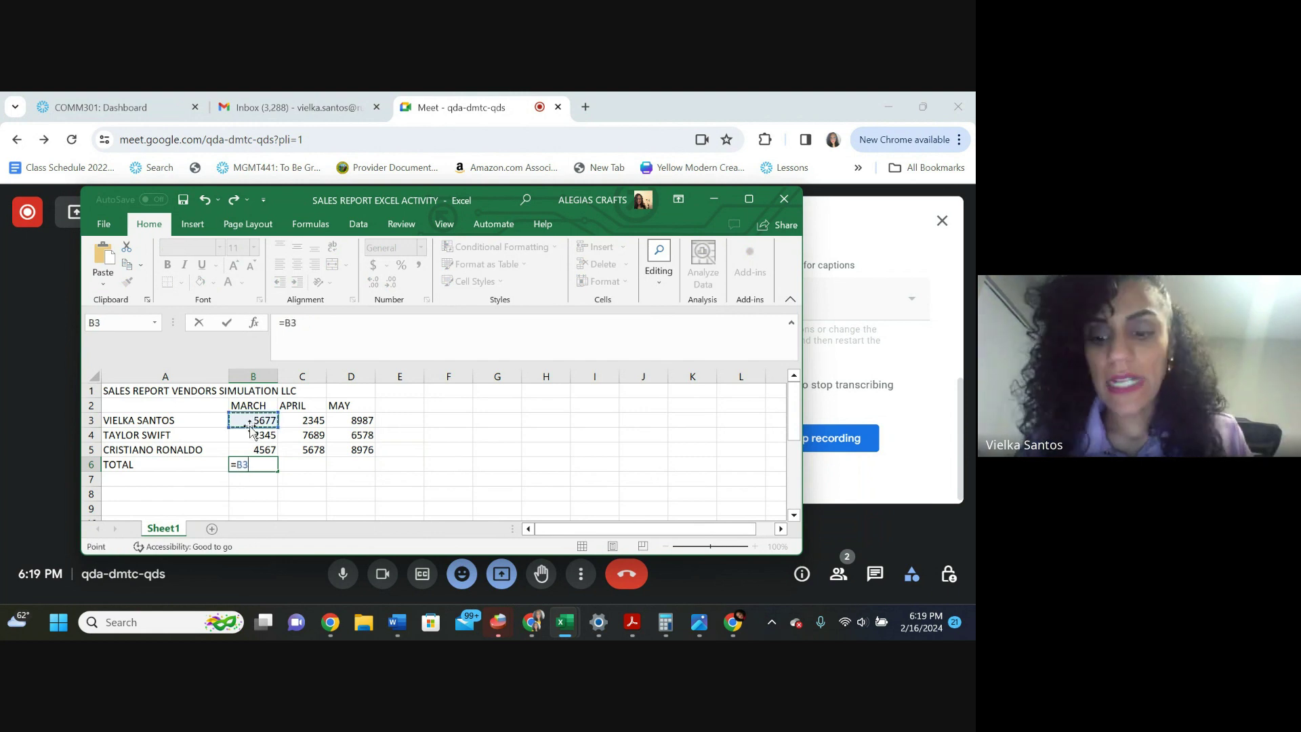
{"action": "type", "text": "+"}
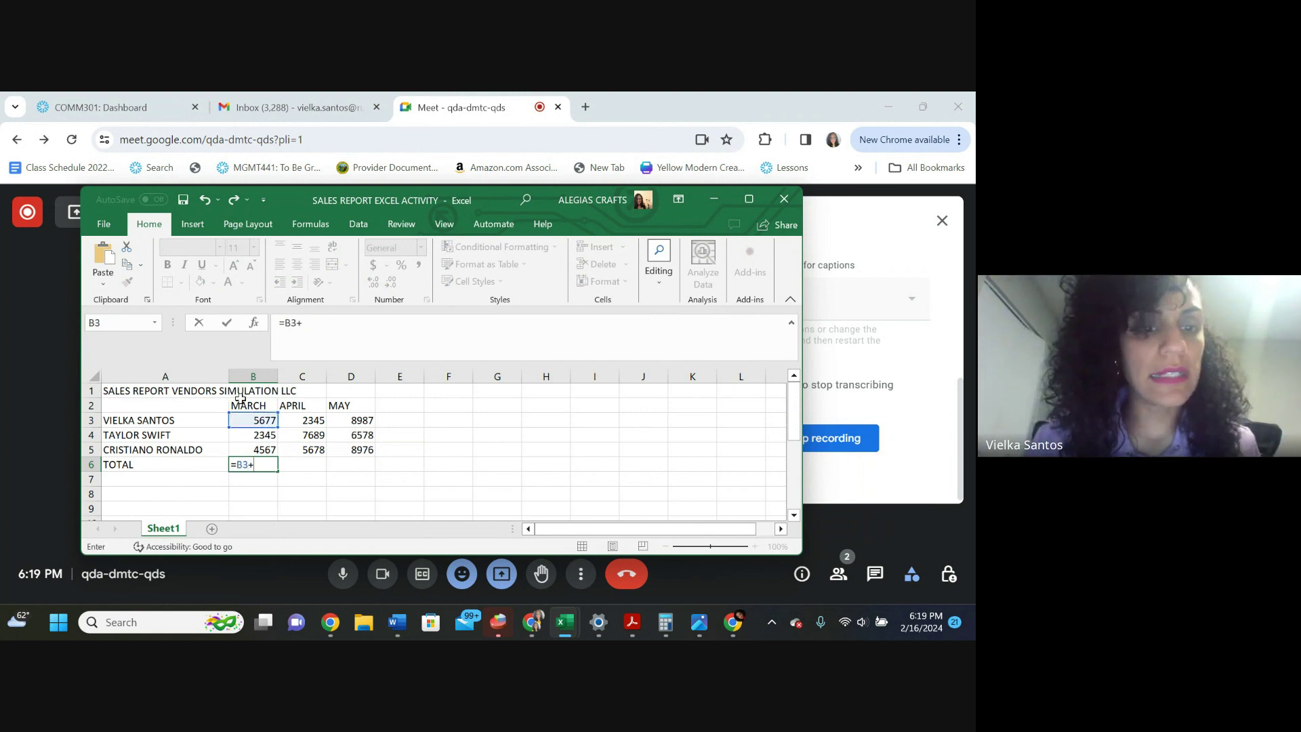
{"action": "left_click", "coordinate": [239, 434]}
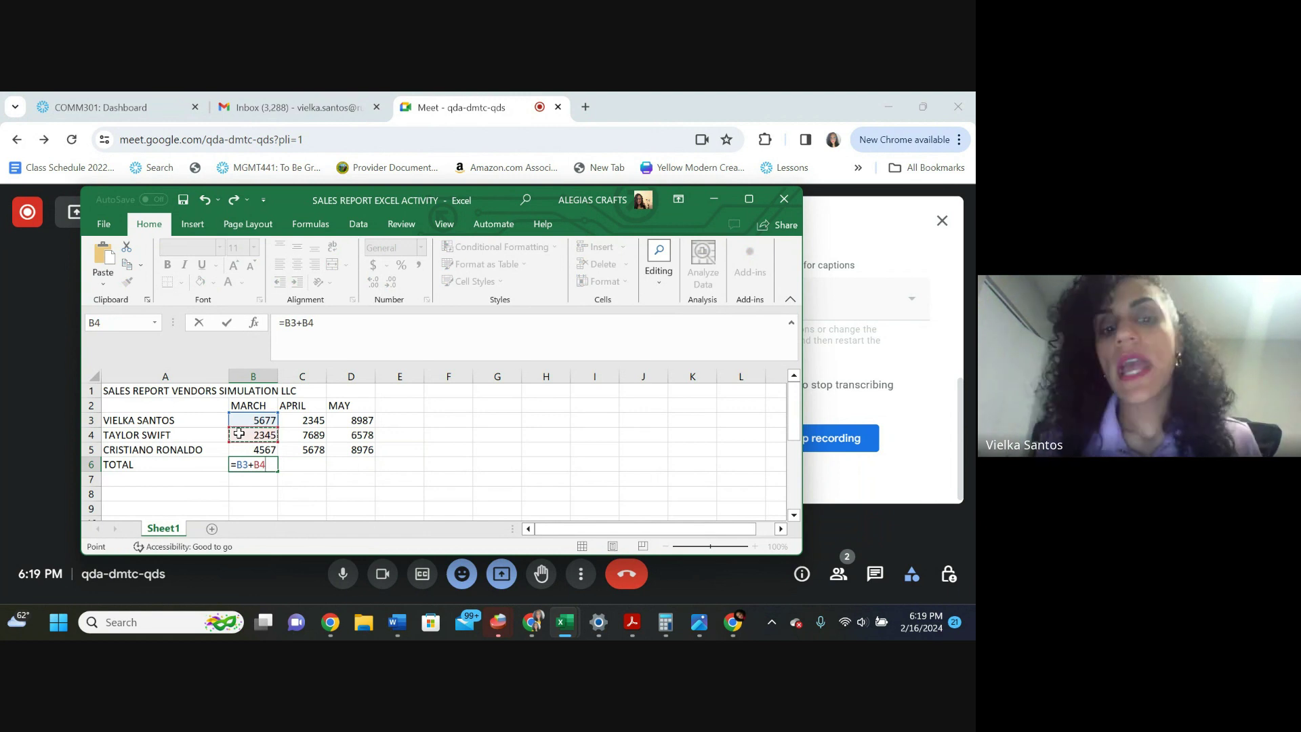
{"action": "type", "text": "+"}
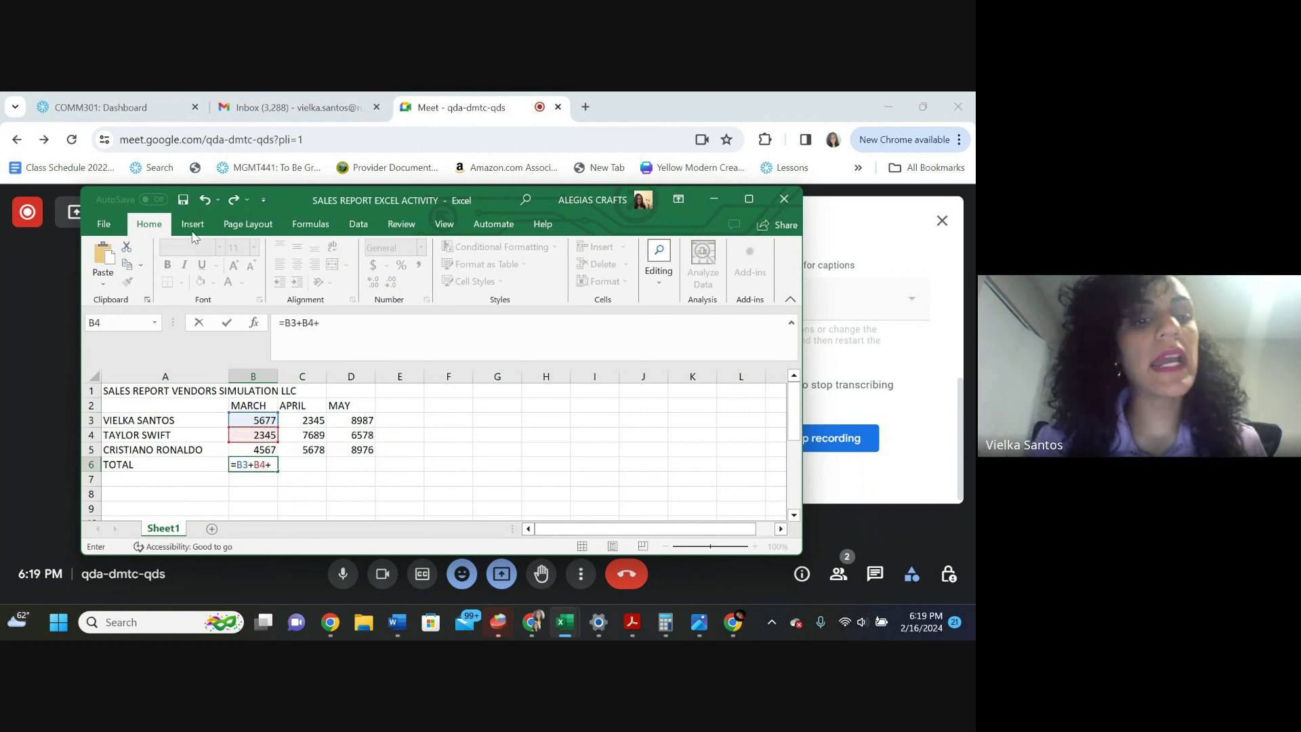
{"action": "left_click", "coordinate": [257, 452]}
{"action": "key", "text": "Return"}
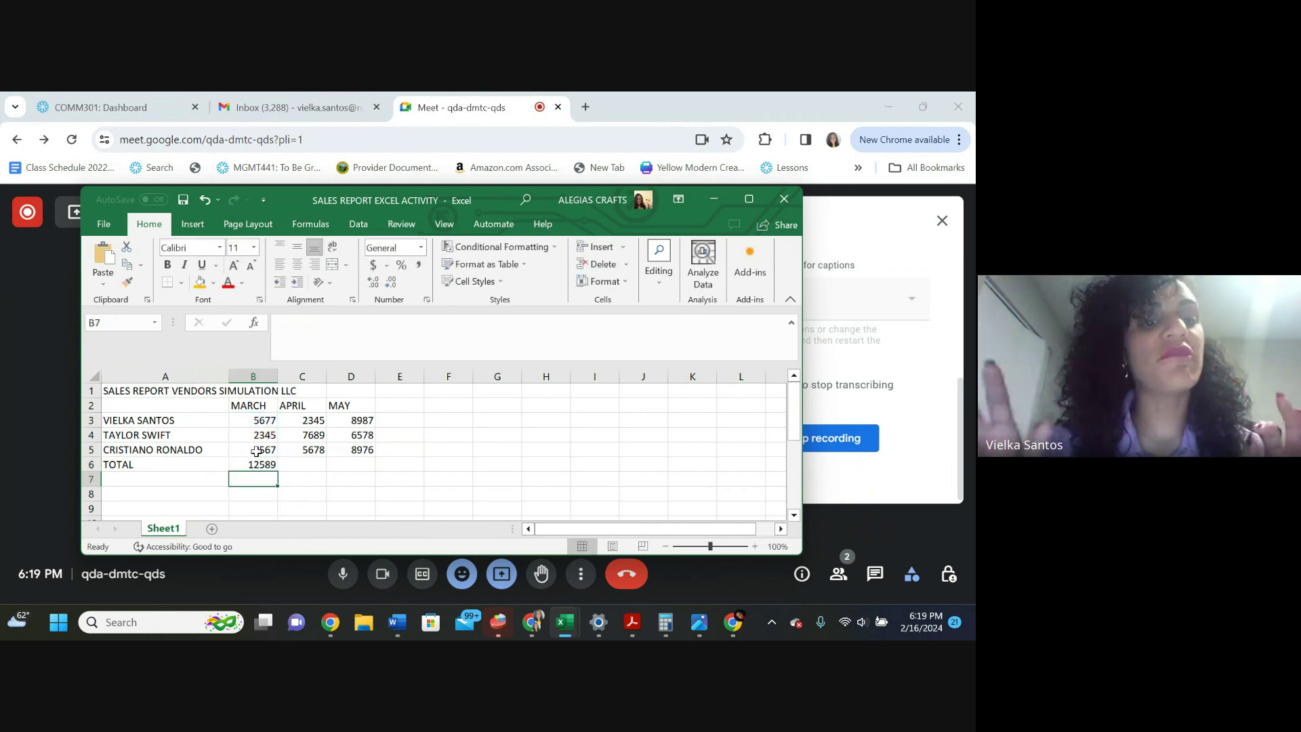
{"action": "key", "text": "Up"}
{"action": "key", "text": "Right"}
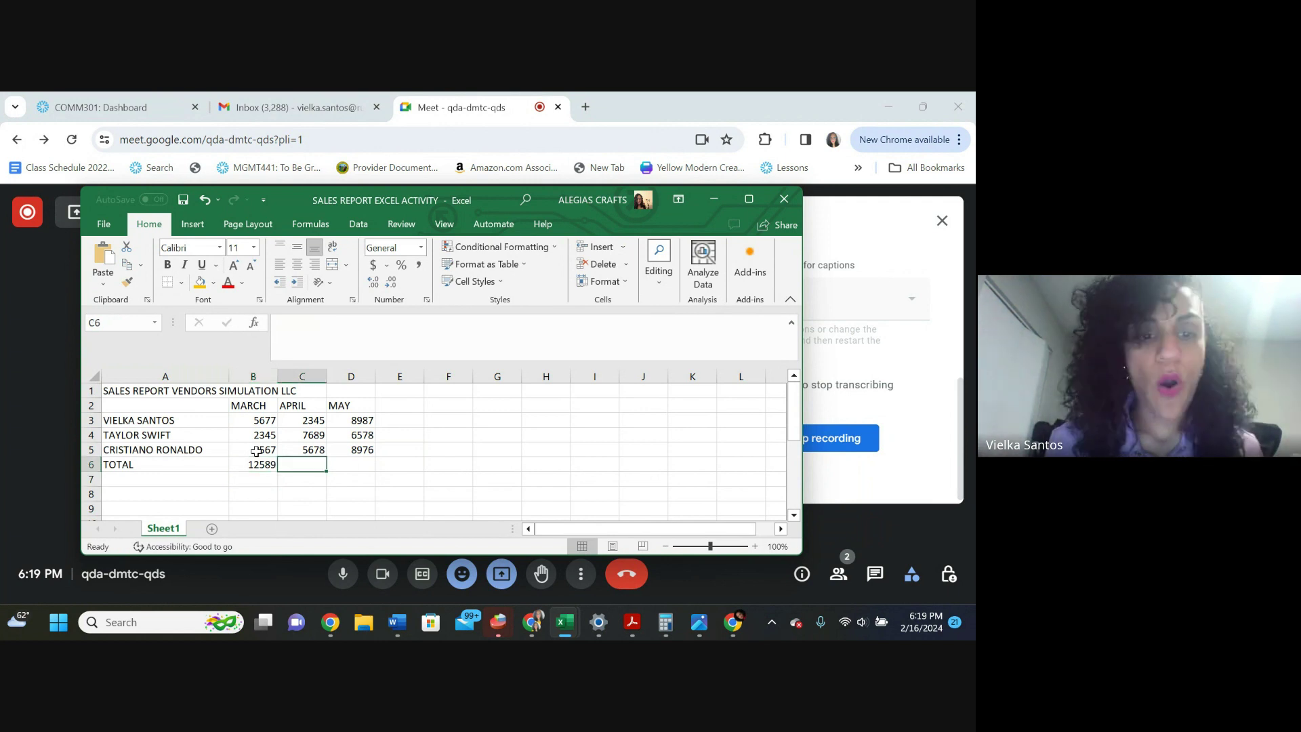
{"action": "type", "text": "="}
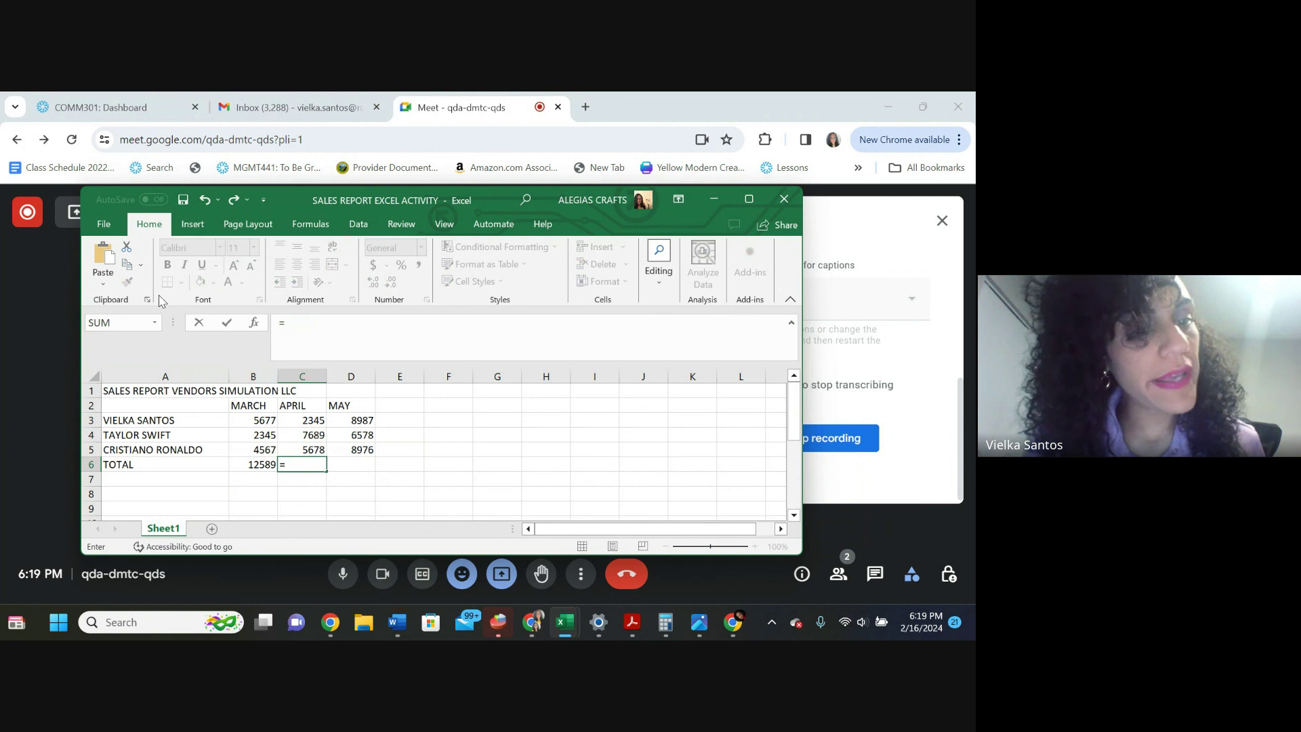
{"action": "left_click", "coordinate": [155, 322]}
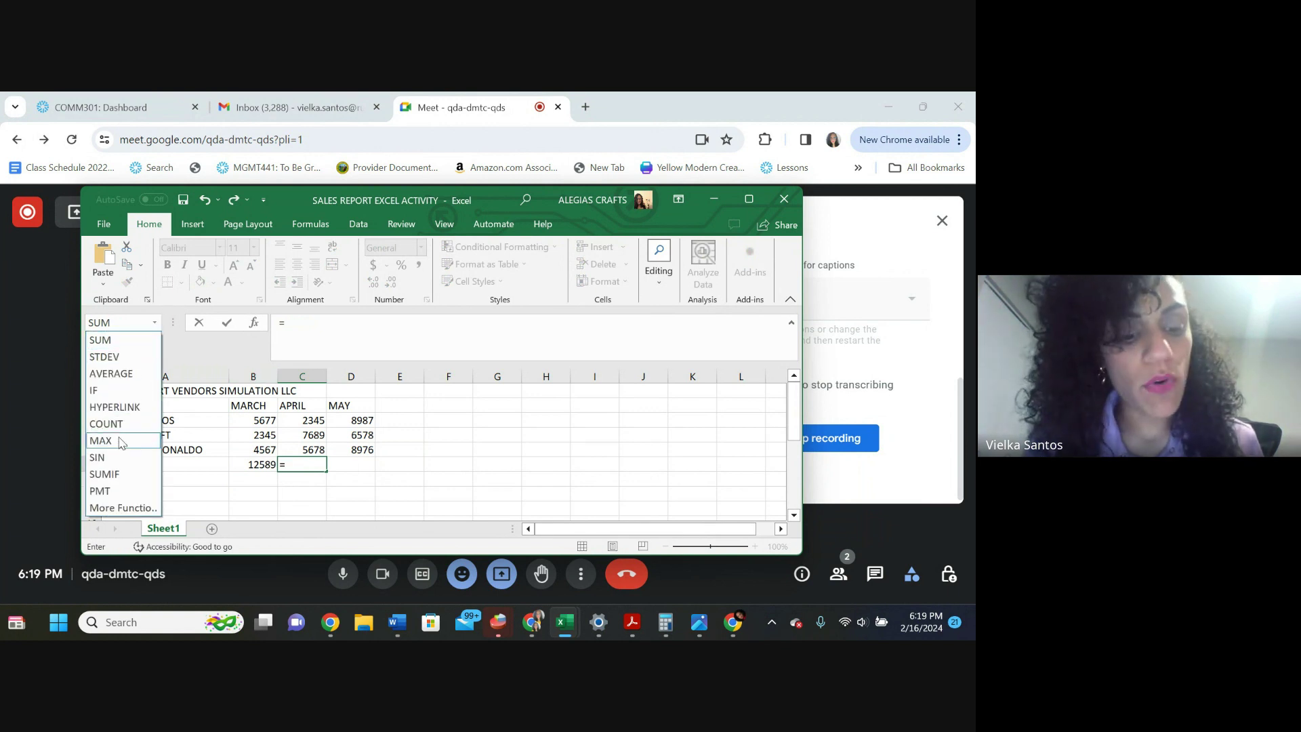
{"action": "left_click", "coordinate": [102, 458]}
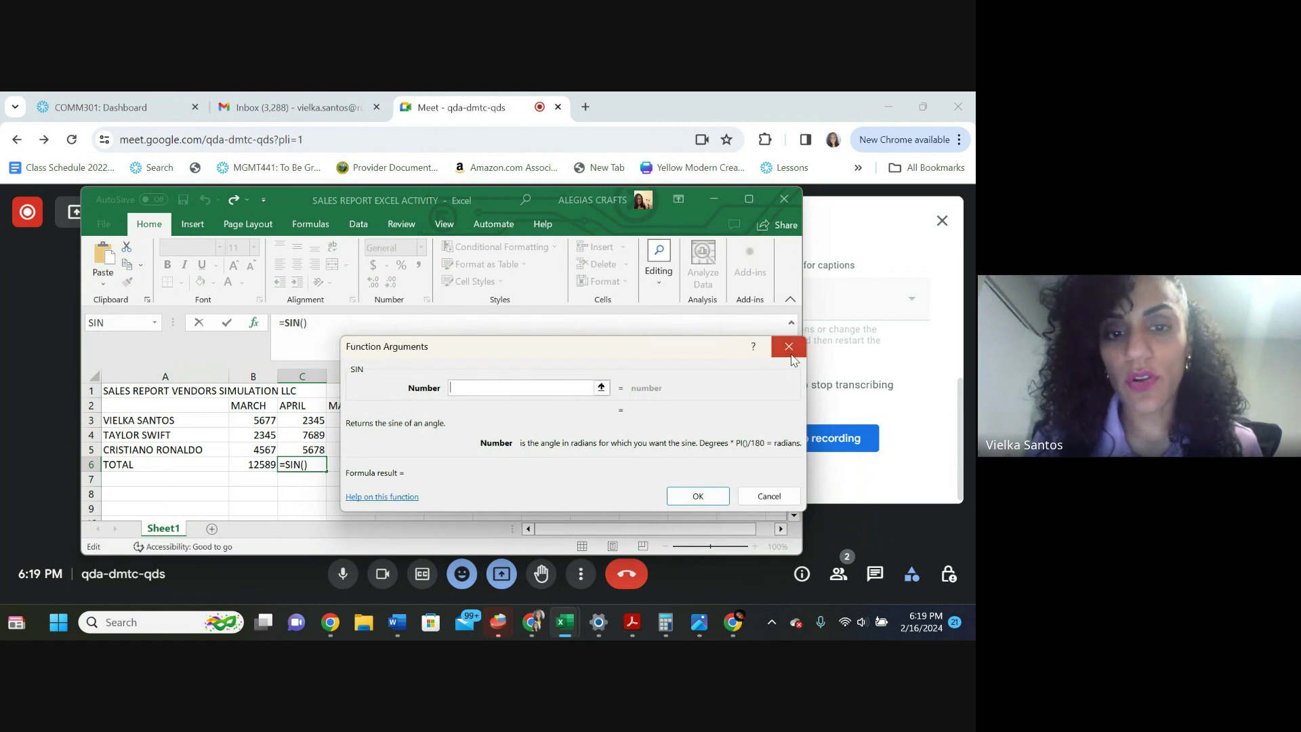
{"action": "left_click", "coordinate": [789, 347]}
{"action": "type", "text": "="}
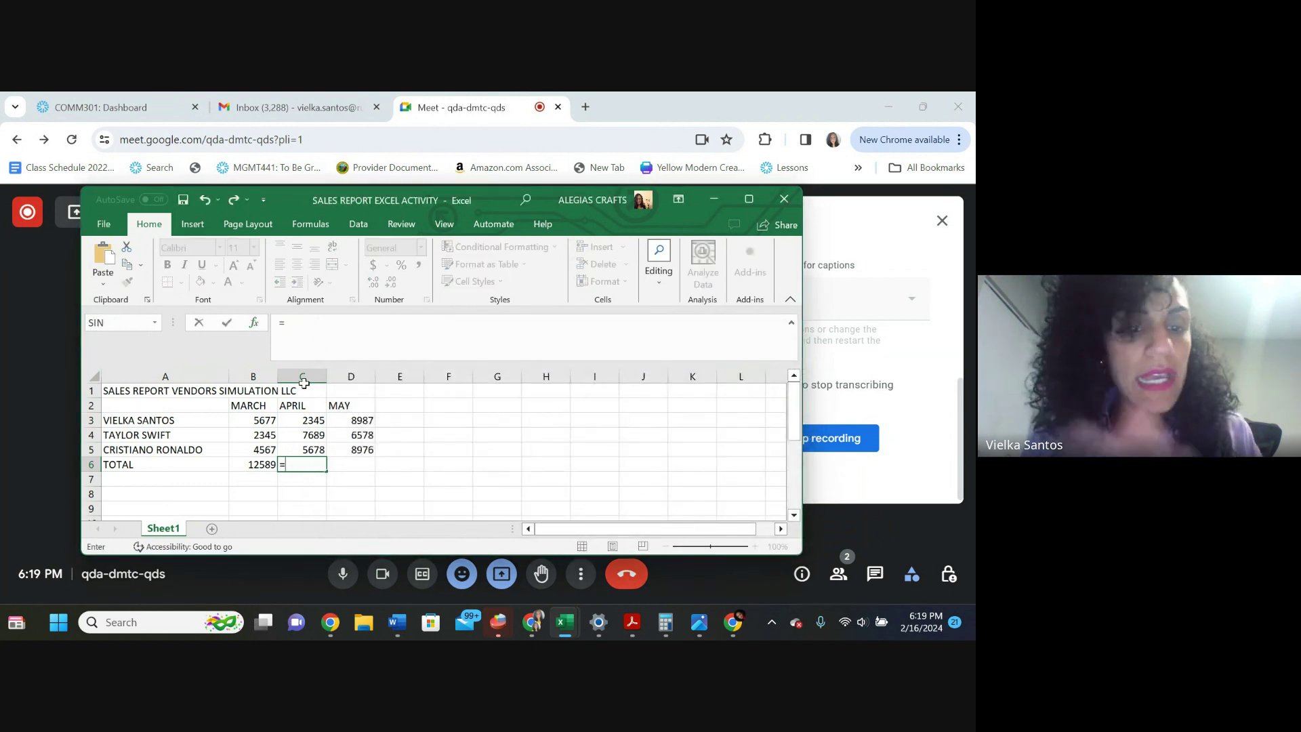
{"action": "left_click", "coordinate": [141, 325]}
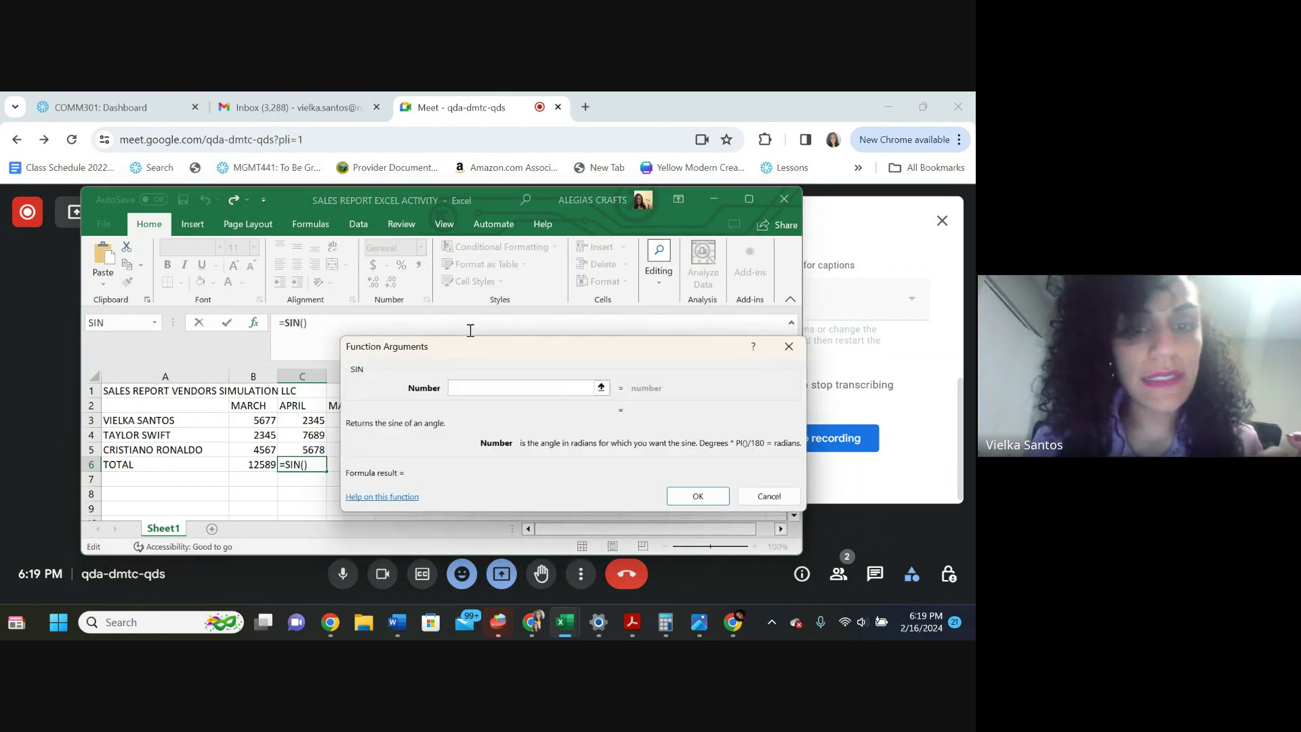
{"action": "left_click", "coordinate": [786, 347]}
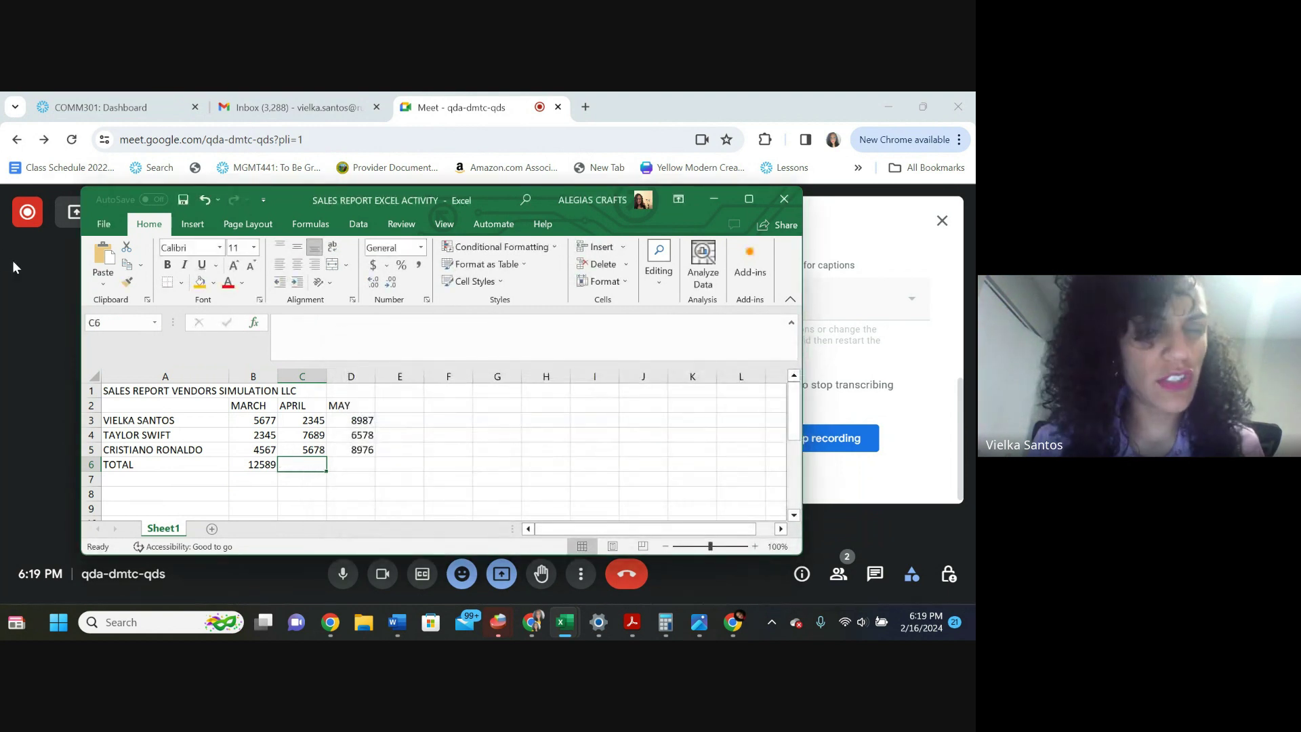
{"action": "left_click", "coordinate": [127, 324]}
{"action": "left_click", "coordinate": [157, 322]}
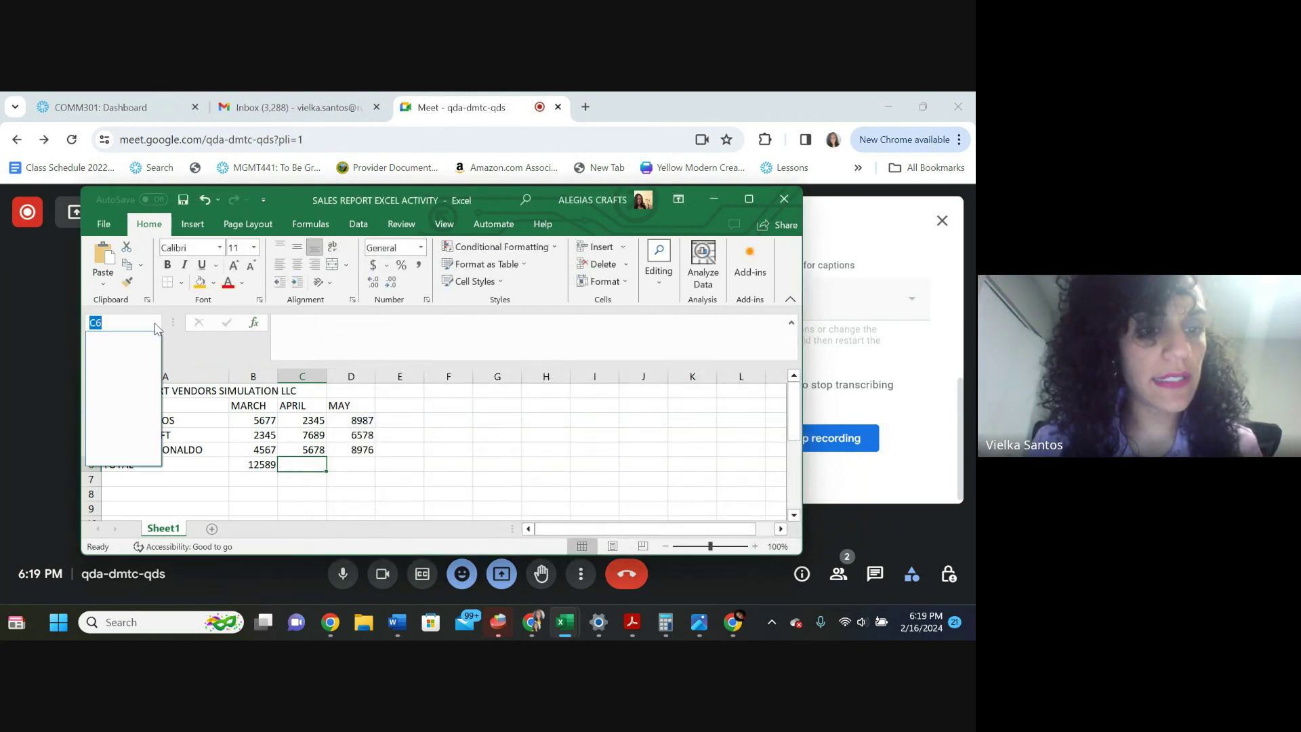
{"action": "type", "text": "SU"}
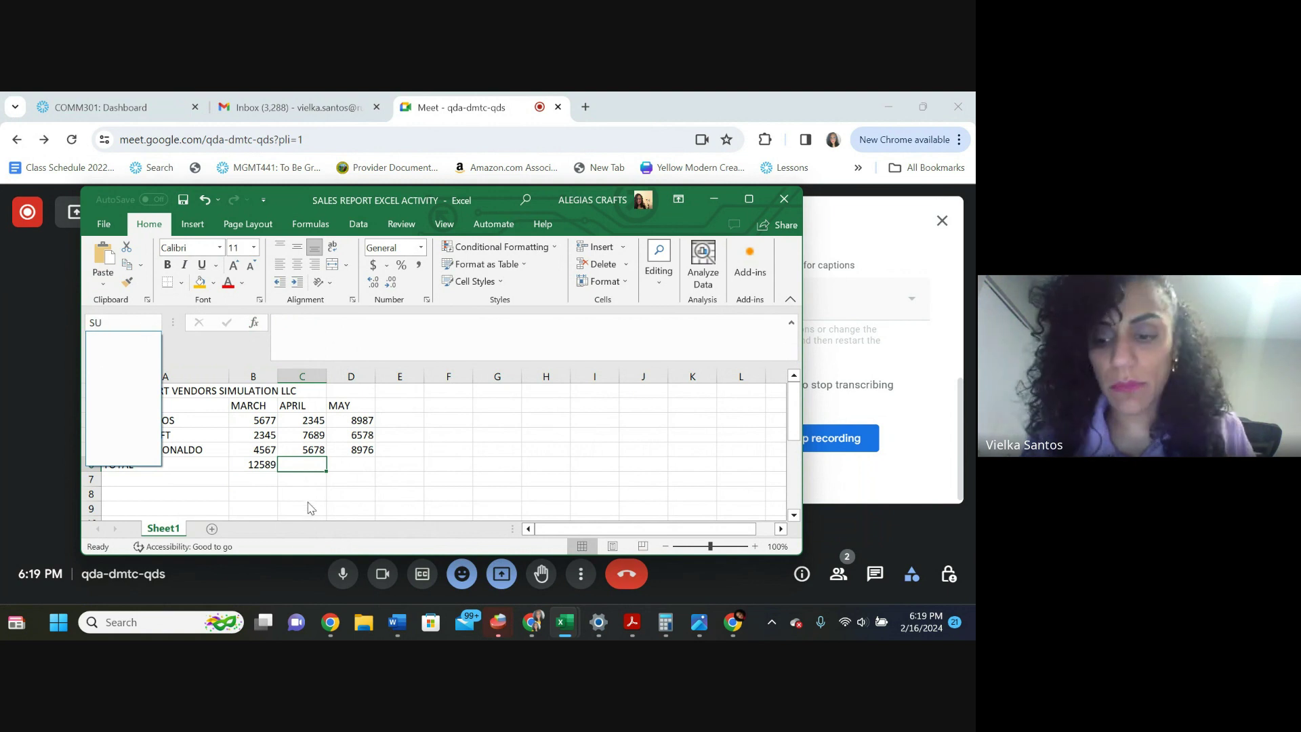
{"action": "key", "text": "BackSpace"}
{"action": "left_click", "coordinate": [364, 496]}
{"action": "left_click", "coordinate": [313, 478]}
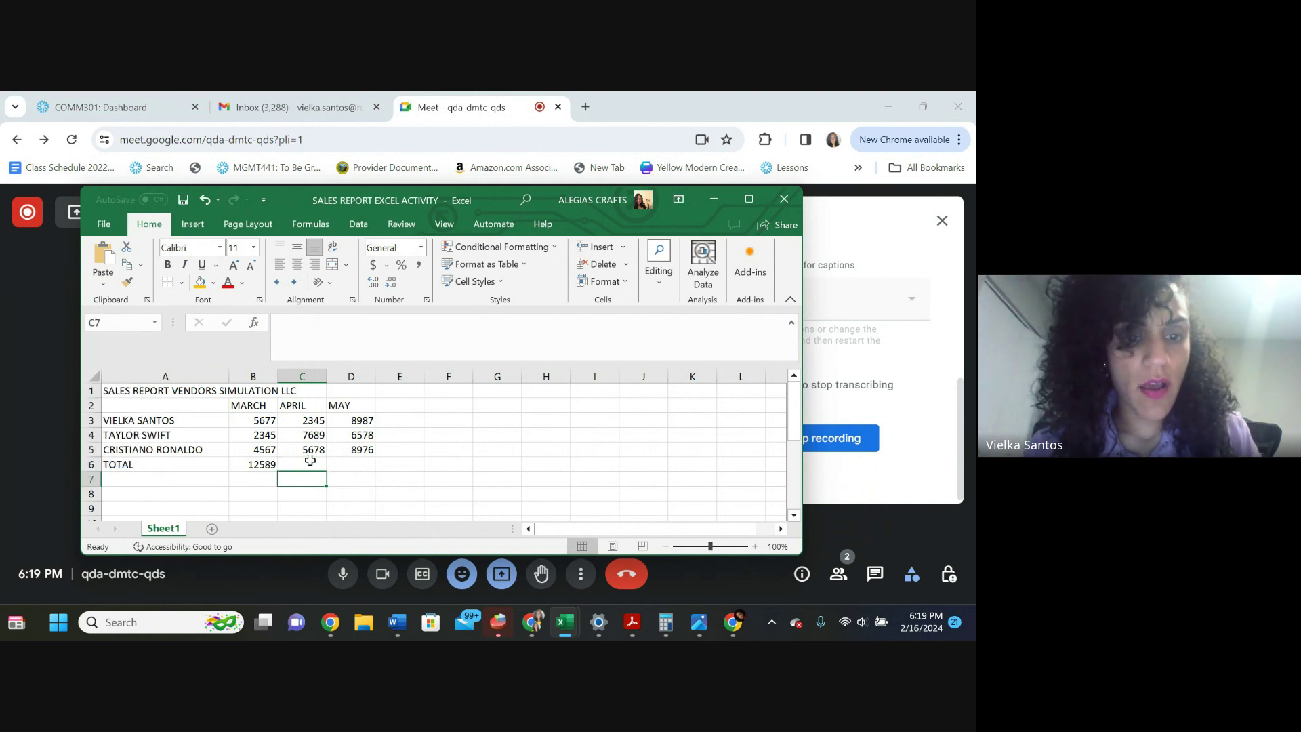
{"action": "left_click", "coordinate": [311, 461]}
{"action": "type", "text": "="}
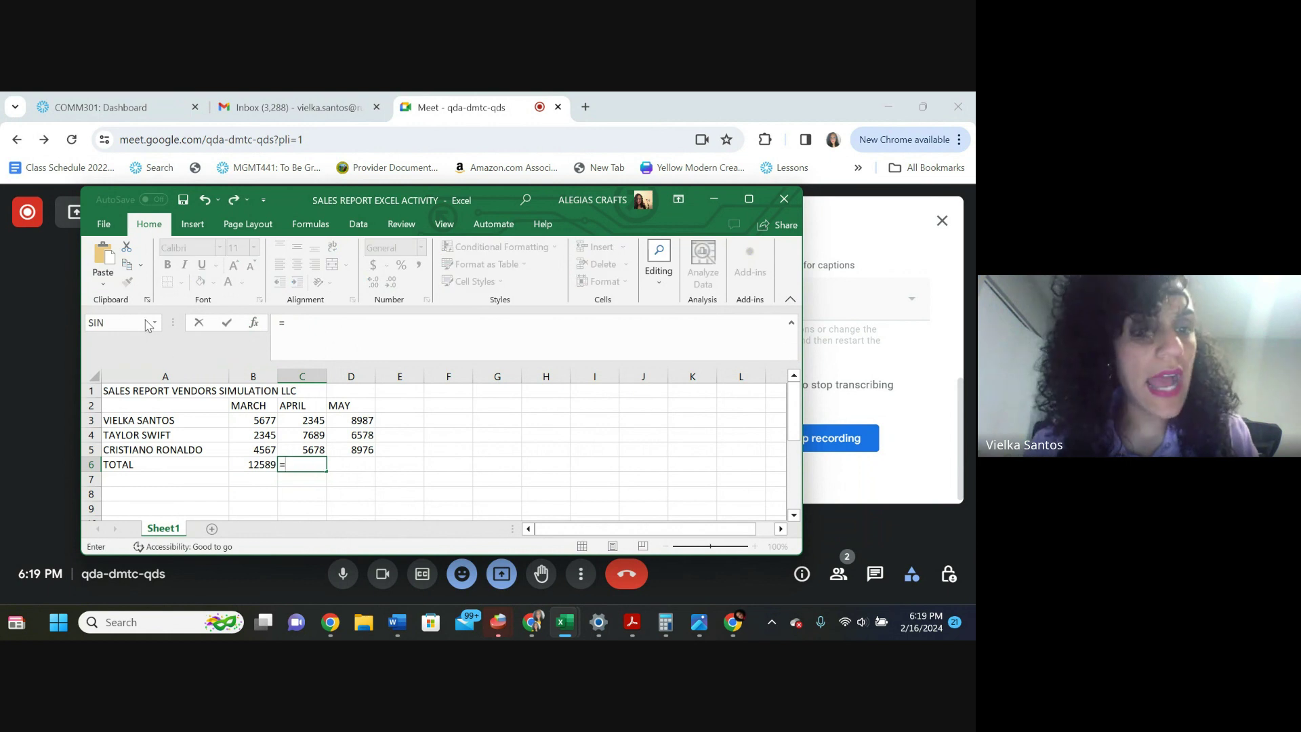
{"action": "left_click", "coordinate": [147, 324]}
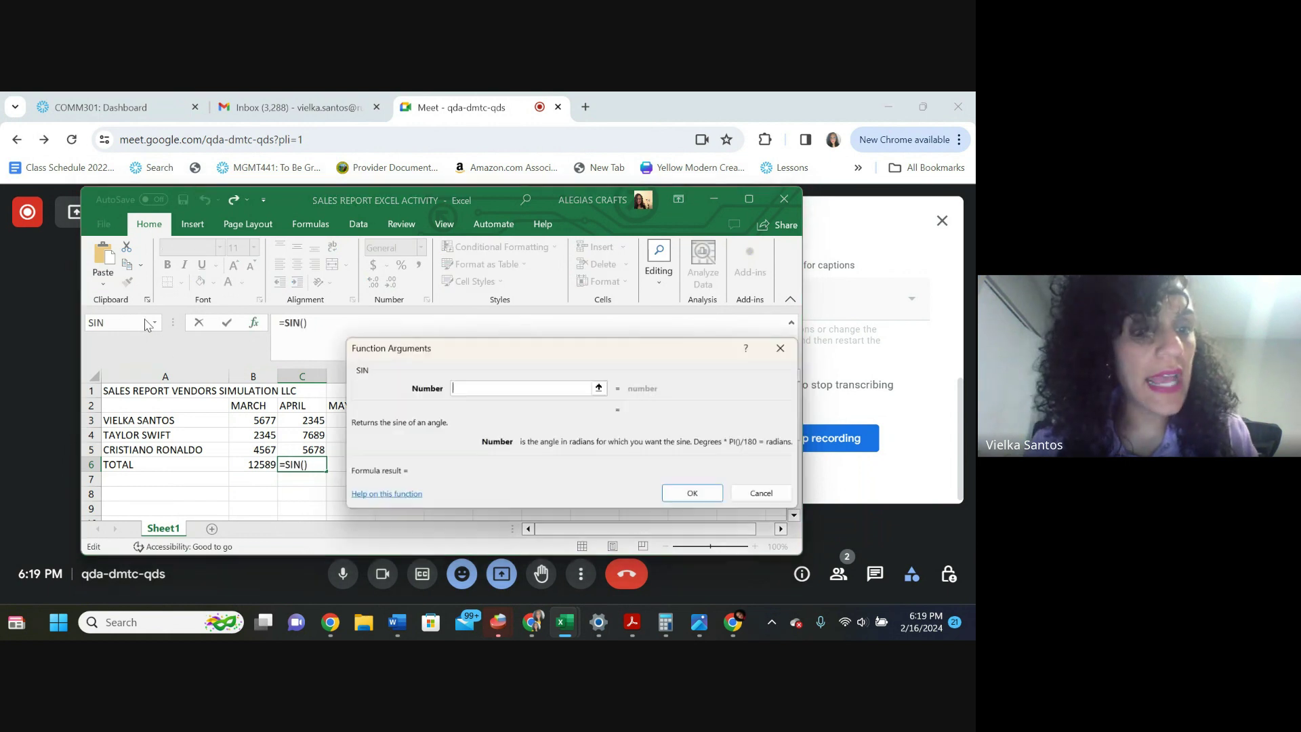
{"action": "left_click", "coordinate": [785, 345]}
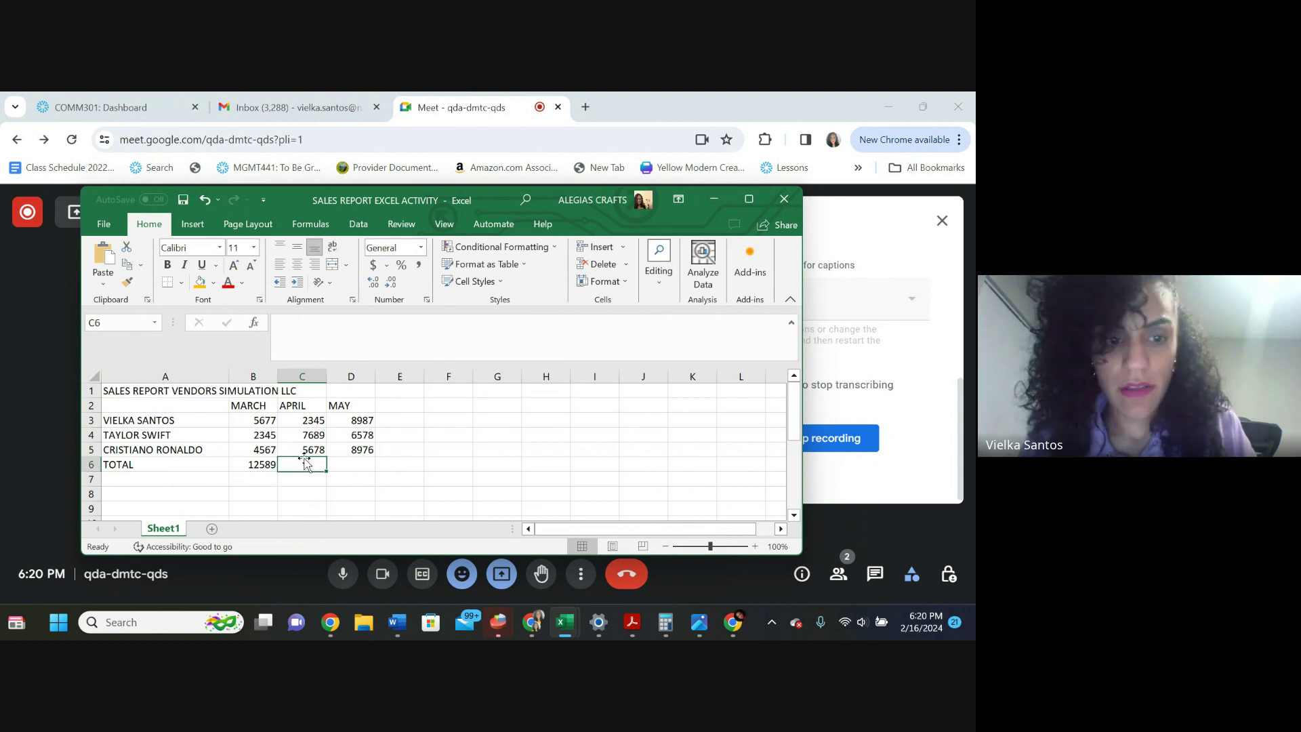
{"action": "type", "text": "="}
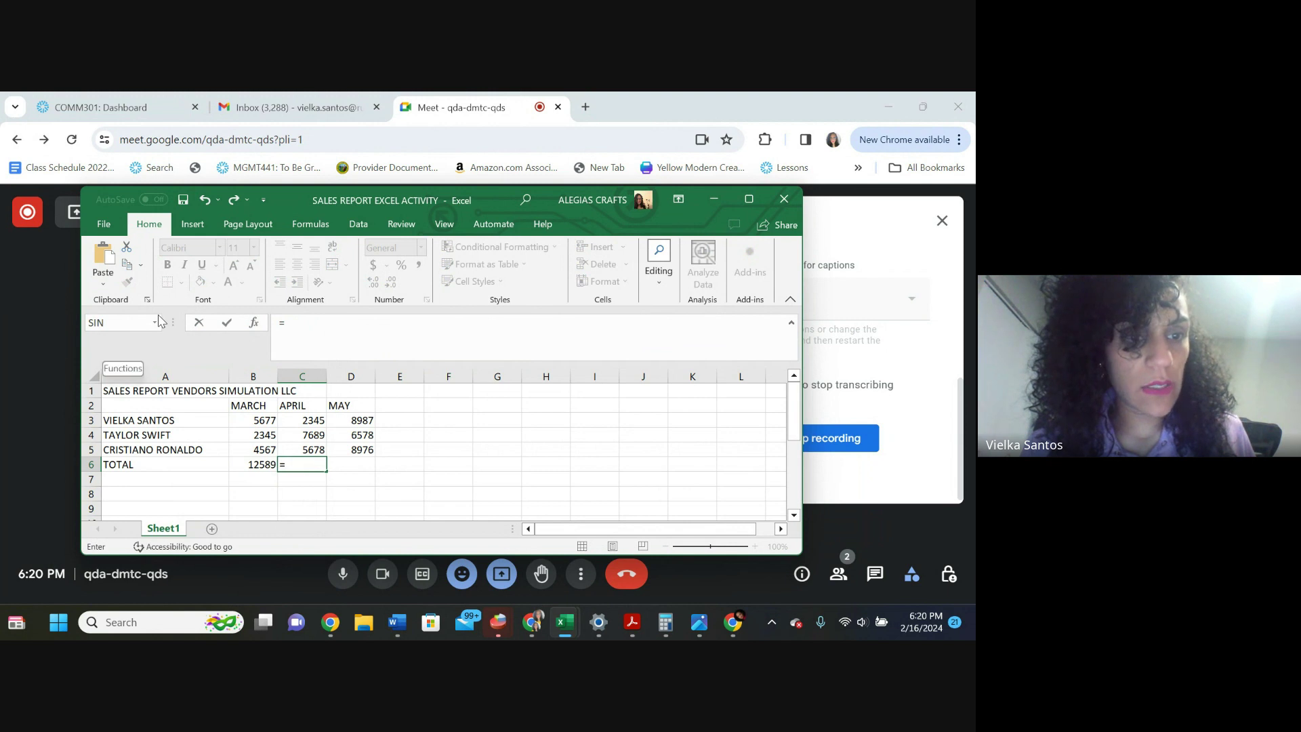
{"action": "left_click", "coordinate": [157, 322]}
Put =SUM(C3:C5) in C6 so the April total reads 15712
{"action": "left_click", "coordinate": [101, 356]}
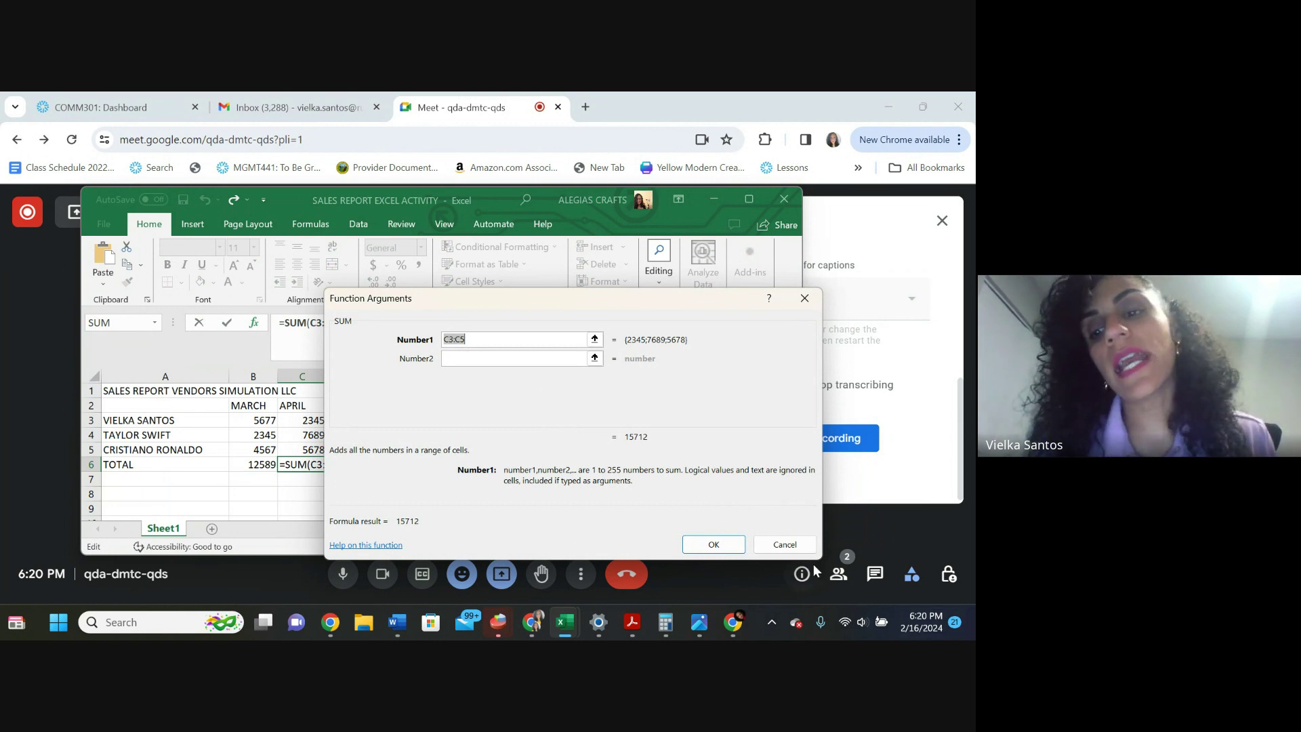
{"action": "left_click", "coordinate": [713, 546]}
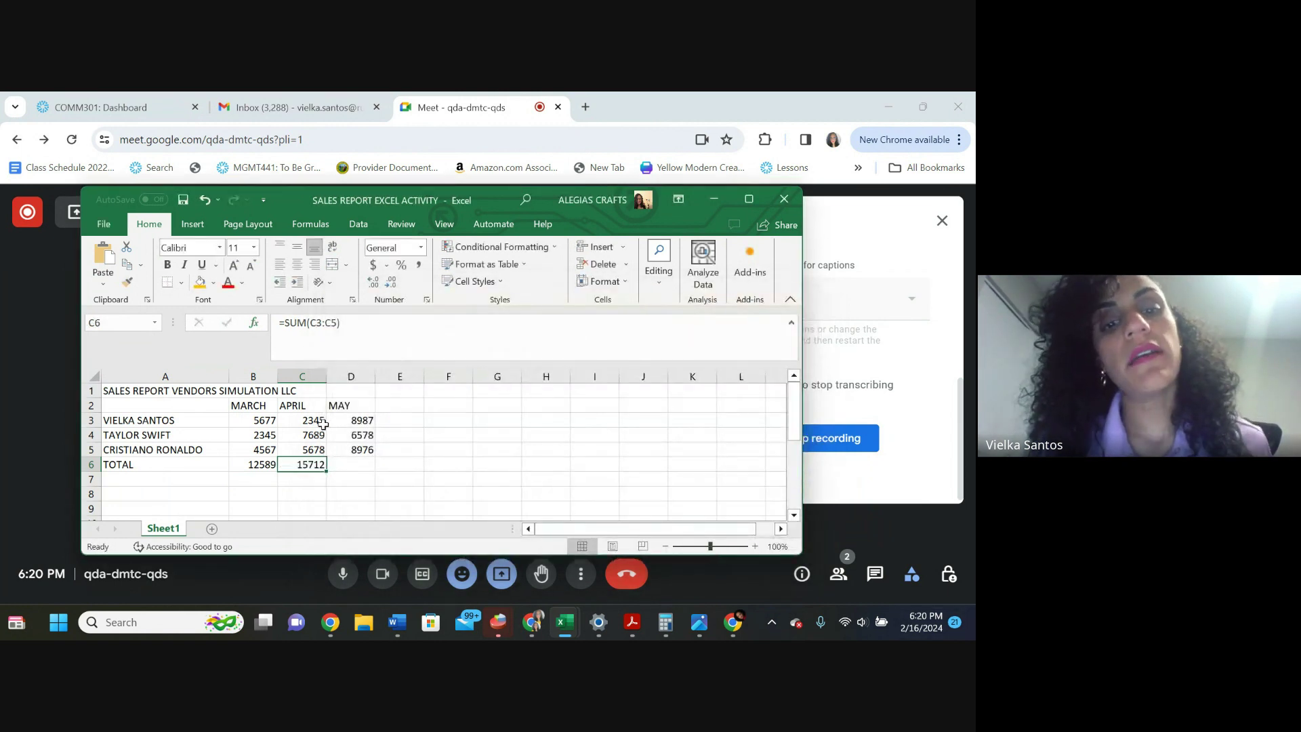
{"action": "left_click", "coordinate": [351, 461]}
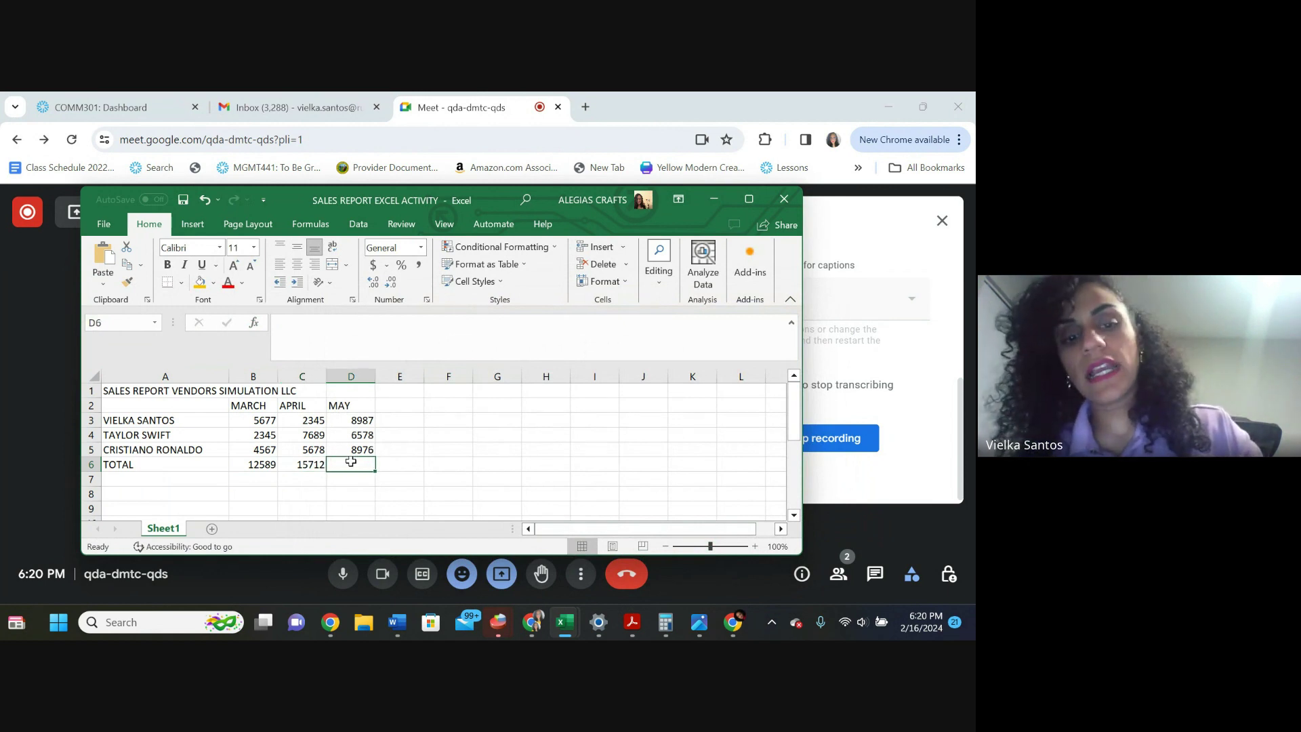
{"action": "type", "text": "="}
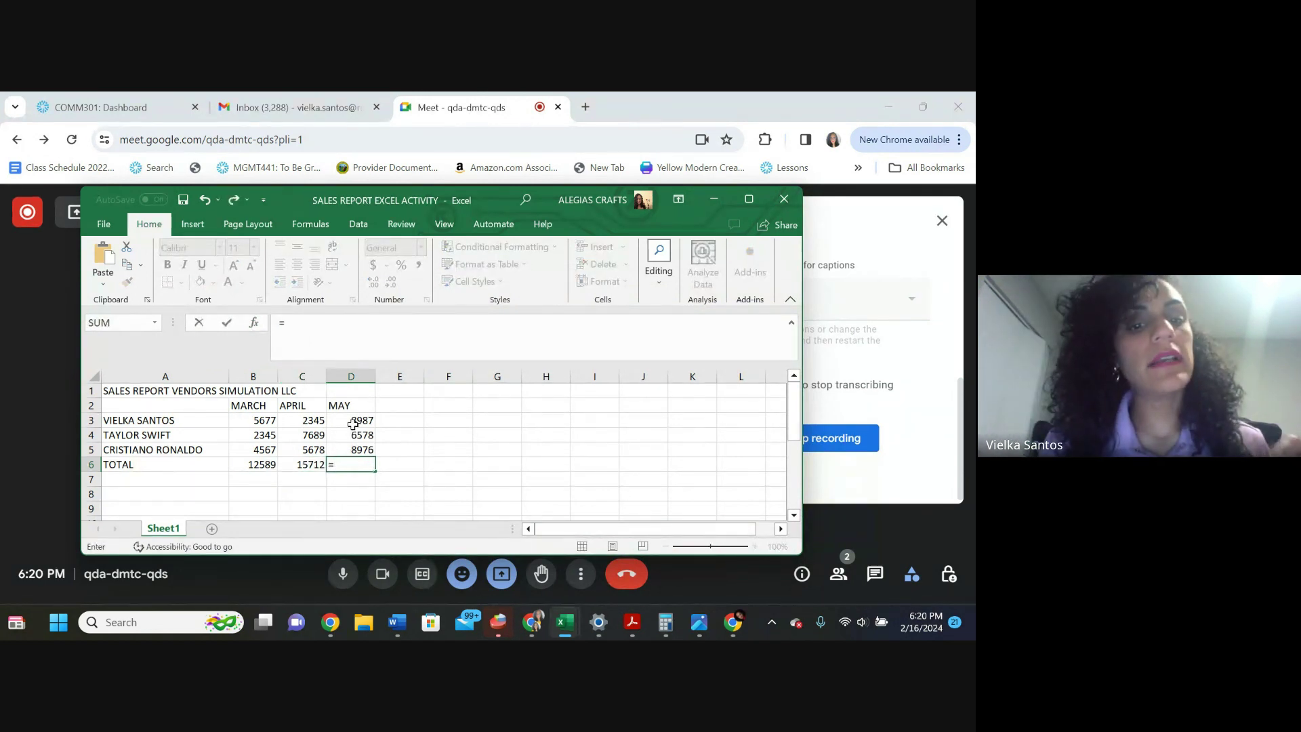
{"action": "key", "text": "Escape"}
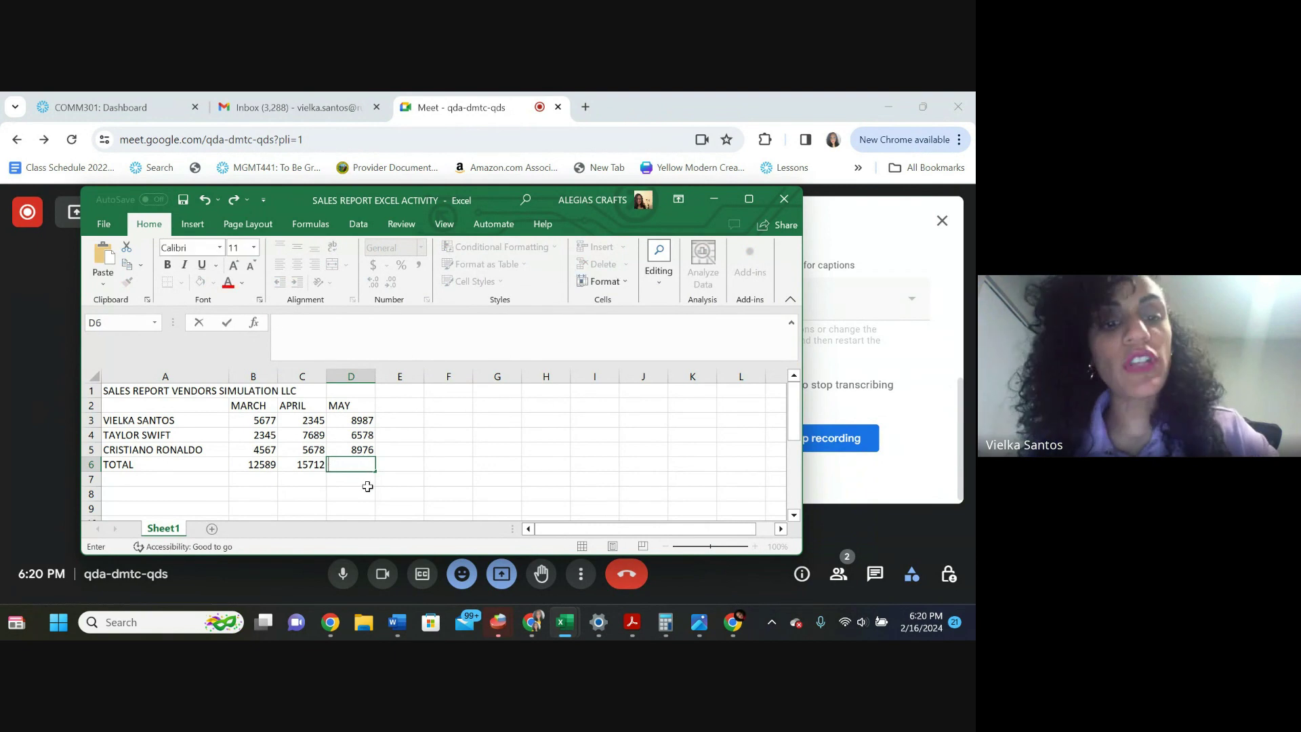
{"action": "left_click", "coordinate": [365, 492]}
{"action": "left_click", "coordinate": [313, 463]}
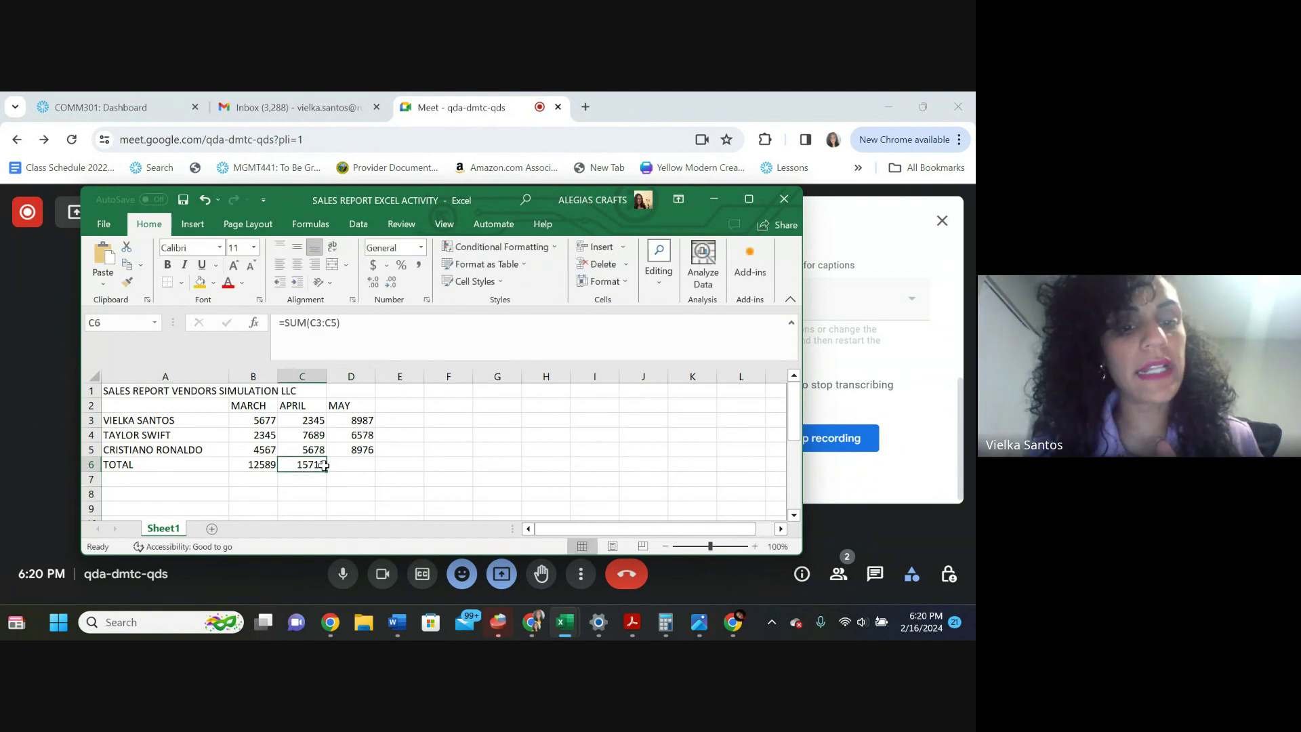
Copy the C6 total formula into D6 for a May total of 24541, then select A3:D7
{"action": "left_click_drag", "start_coordinate": [326, 471], "coordinate": [369, 471]}
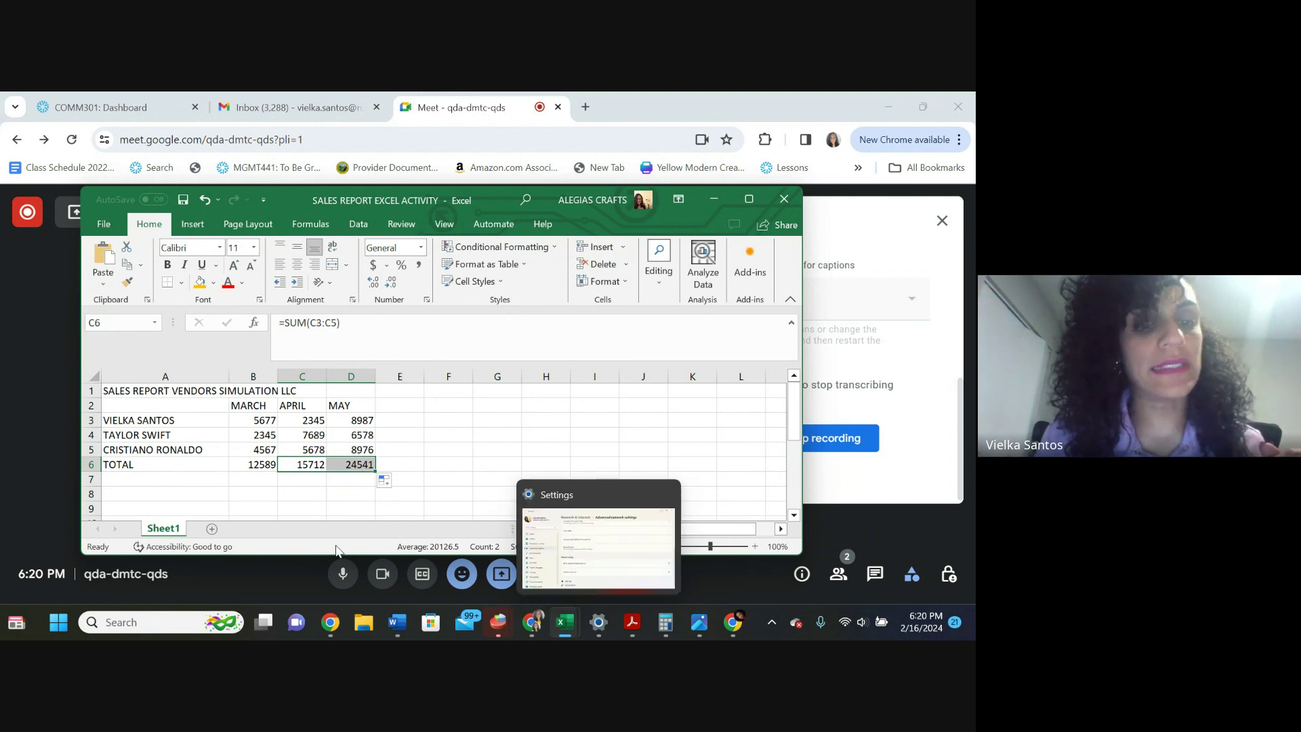
{"action": "left_click_drag", "start_coordinate": [140, 420], "coordinate": [350, 464]}
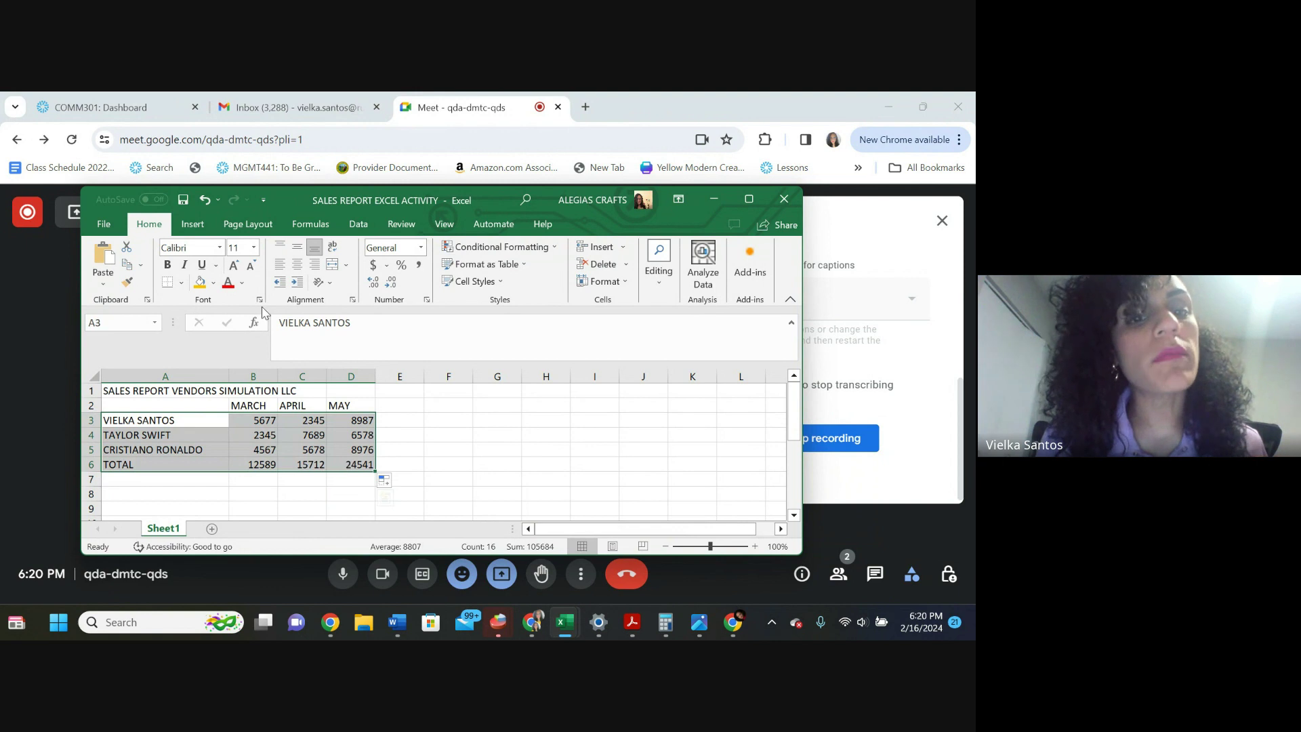
Apply Comma Style to the figures so totals show as 12,589.00 and 24,541.00
{"action": "left_click", "coordinate": [417, 271]}
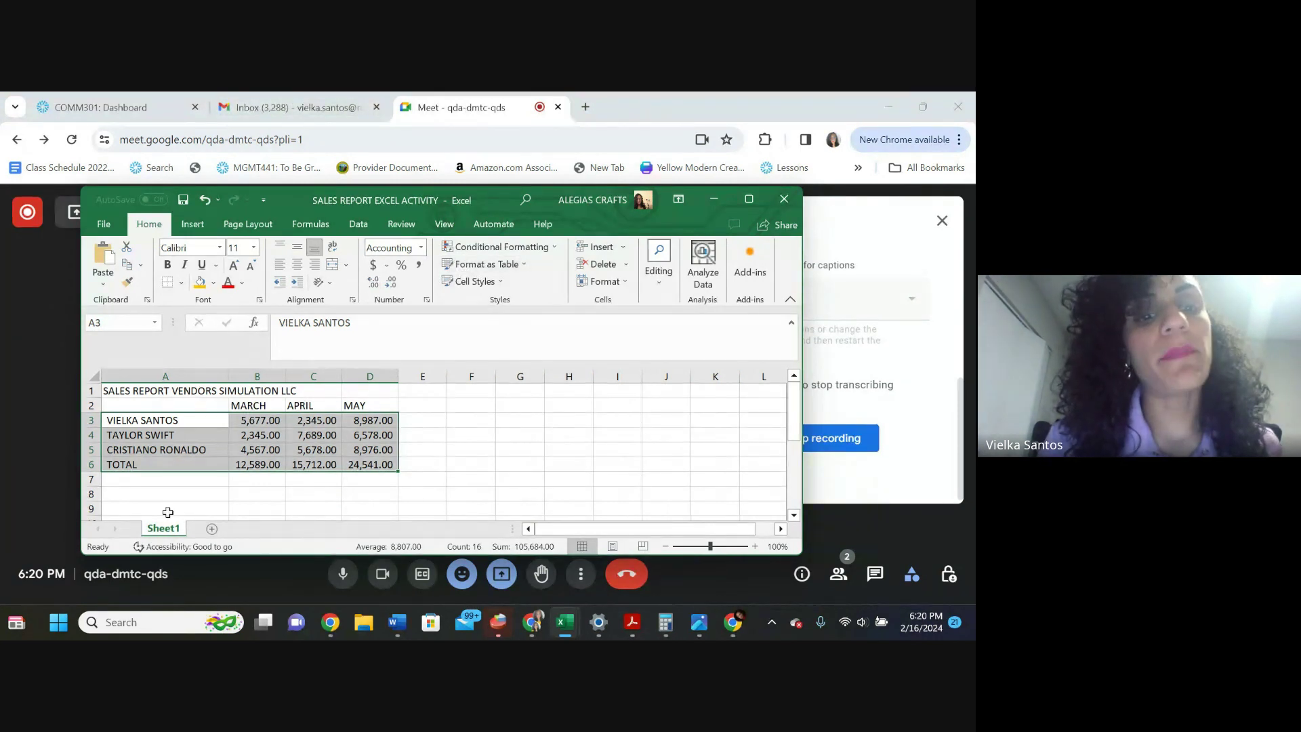
{"action": "left_click", "coordinate": [188, 484]}
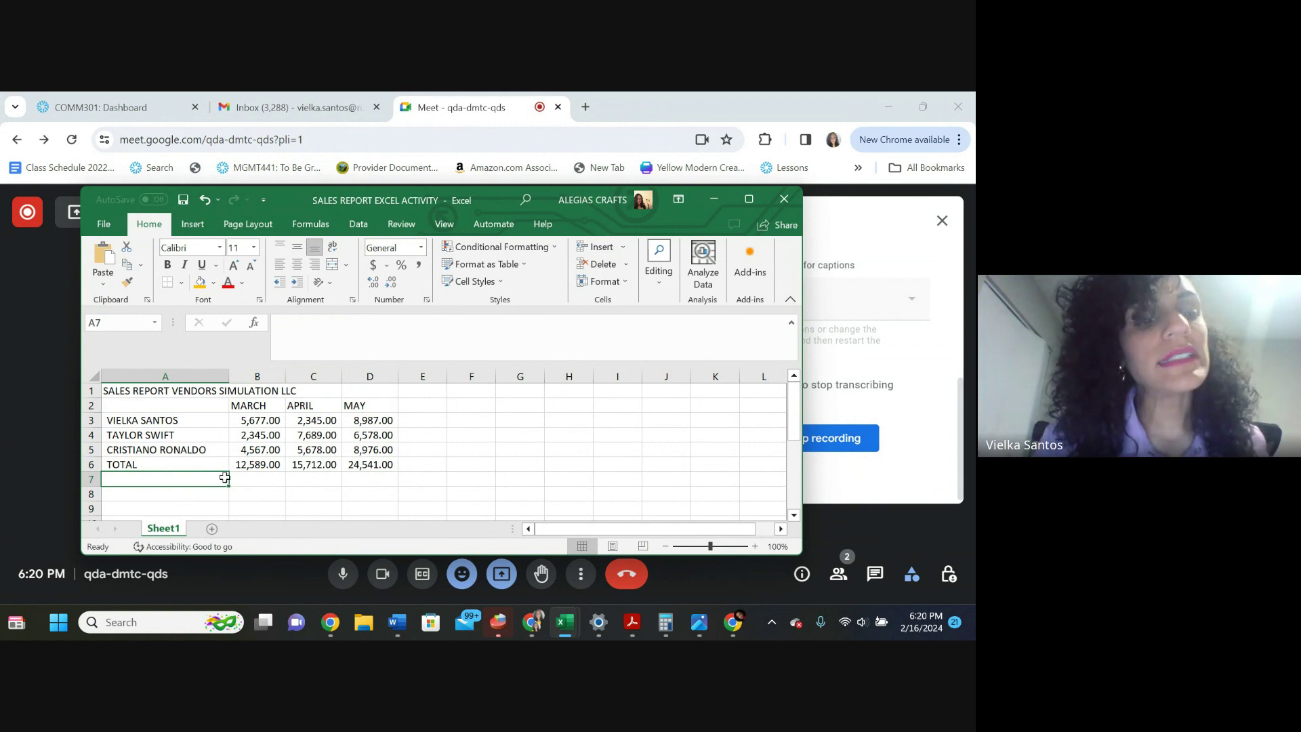
Add the EXPENSES row label in cell A7
{"action": "type", "text": "EXP"}
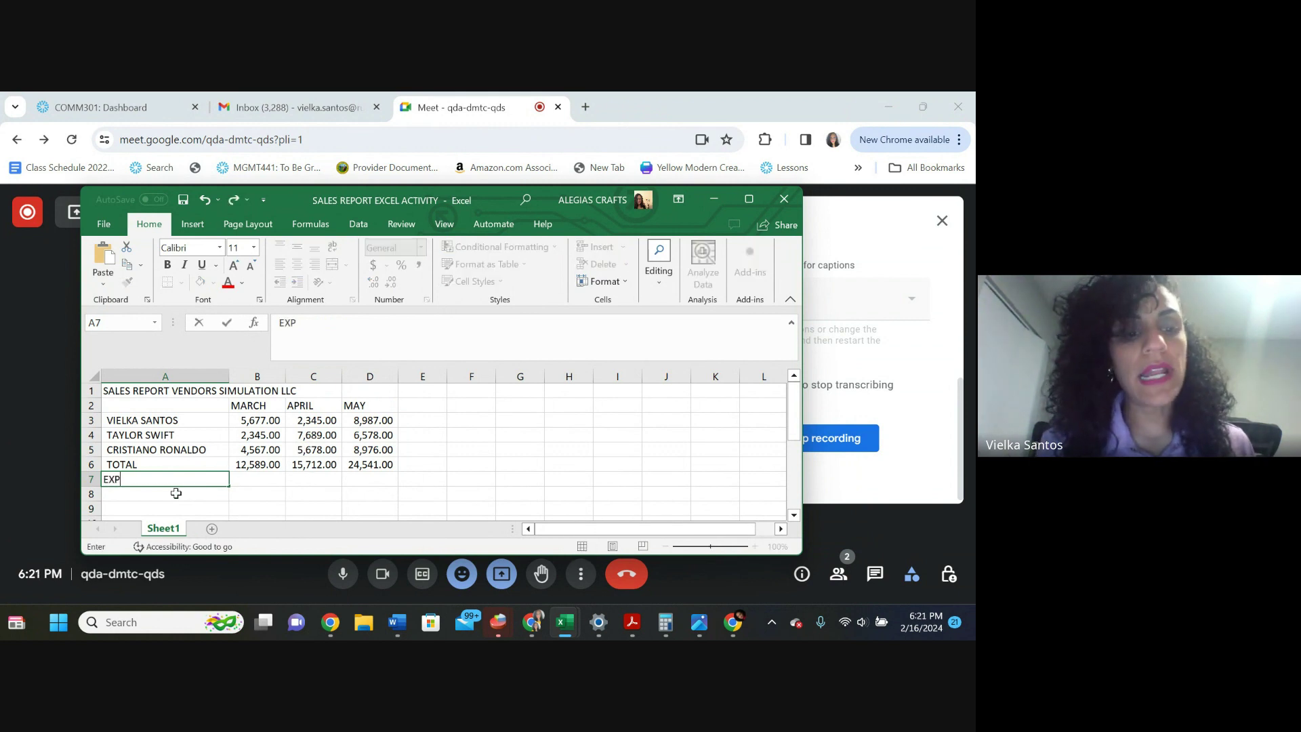
{"action": "type", "text": "ENSES"}
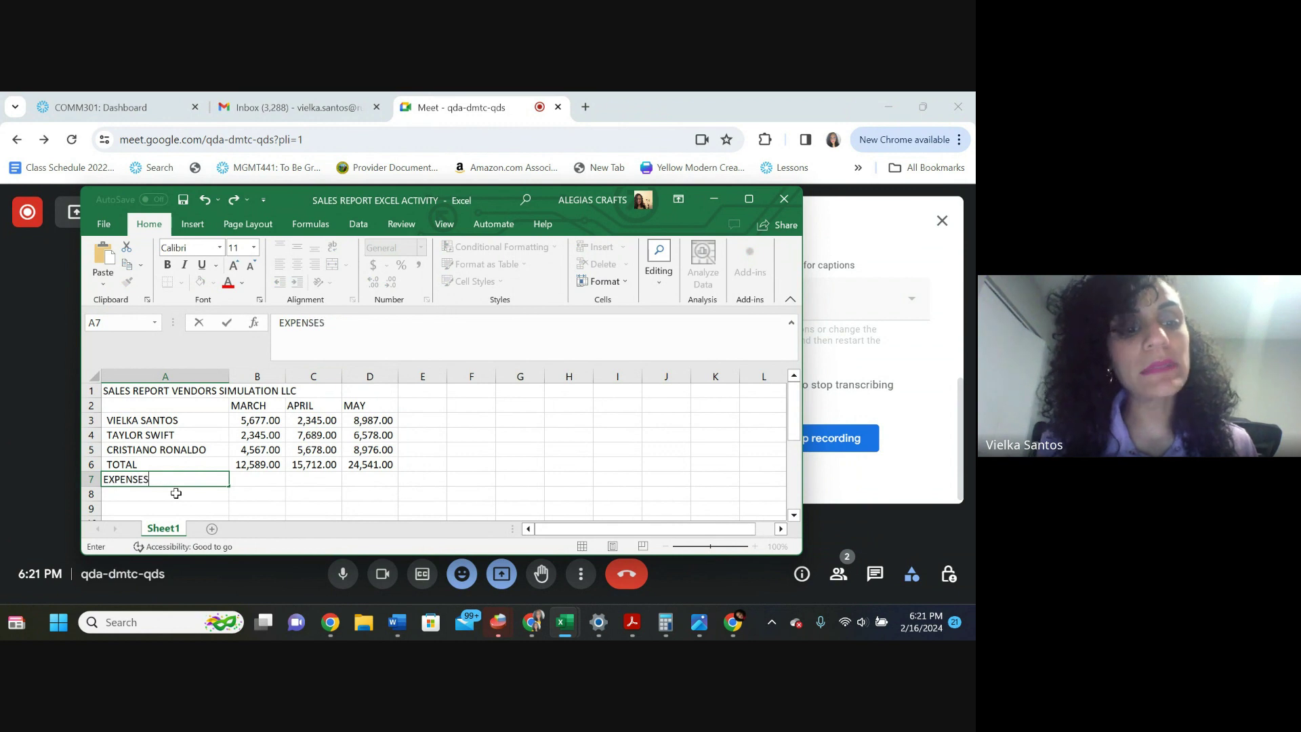
{"action": "key", "text": "Tab"}
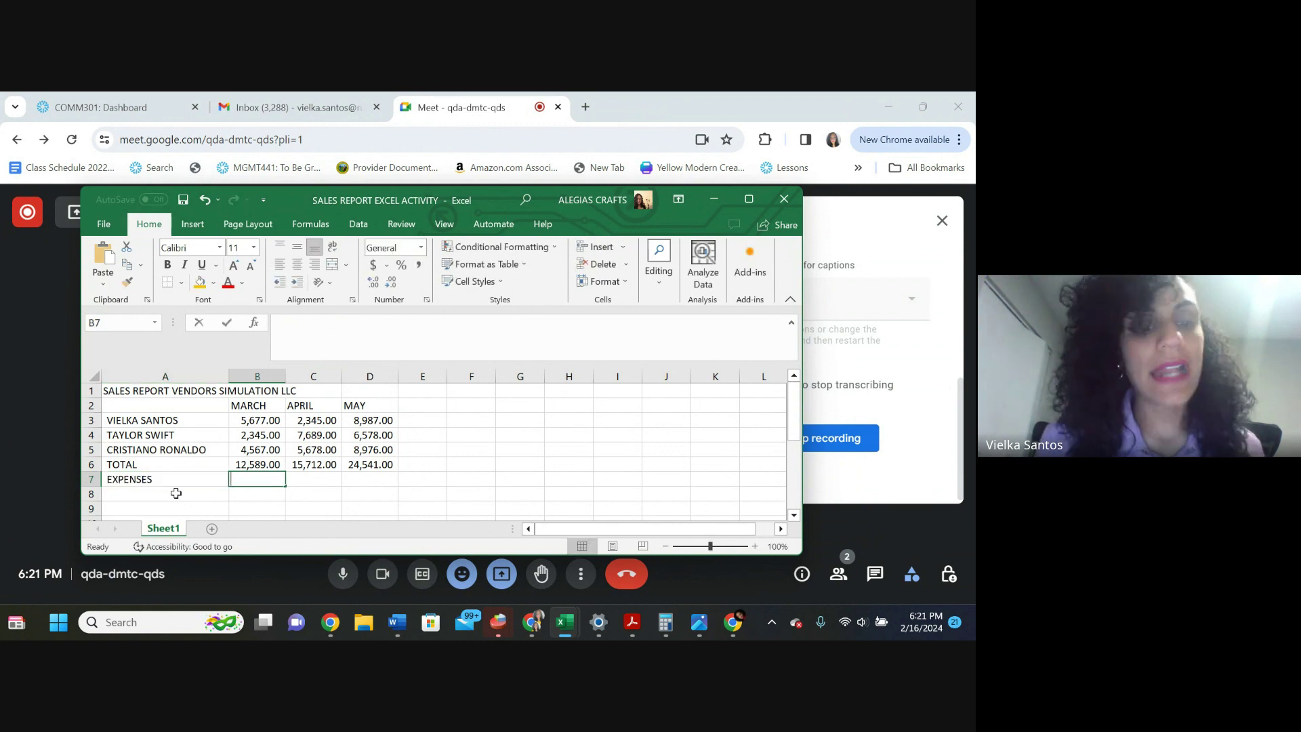
{"action": "type", "text": "="}
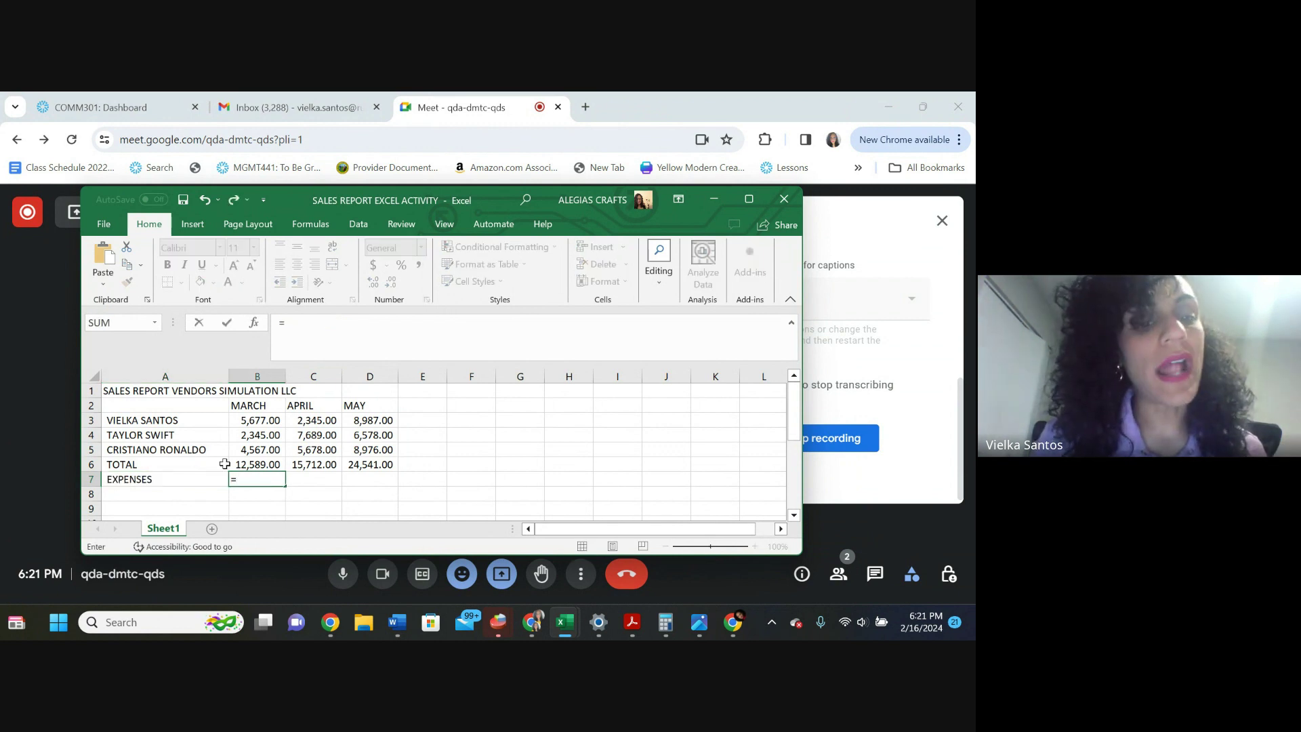
{"action": "left_click", "coordinate": [168, 464]}
{"action": "key", "text": "BackSpace"}
{"action": "key", "text": "BackSpace"}
{"action": "key", "text": "BackSpace"}
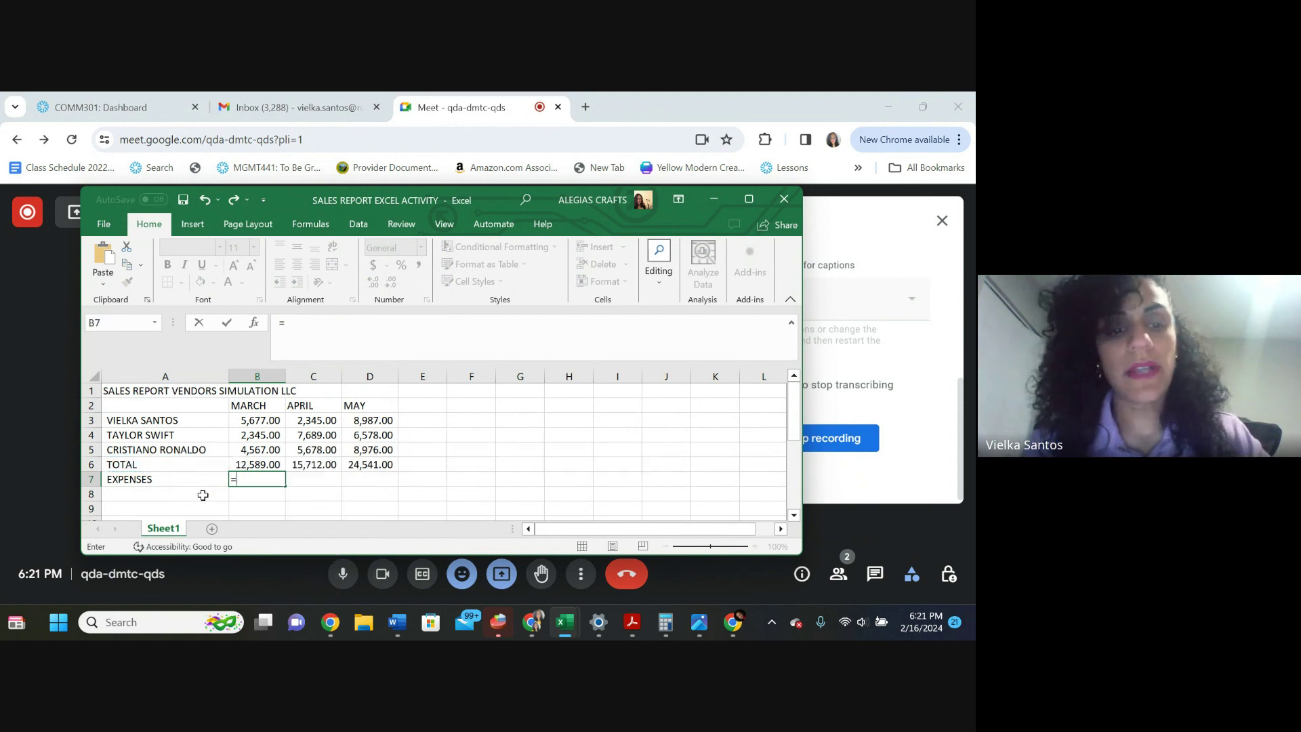
{"action": "left_click", "coordinate": [209, 497]}
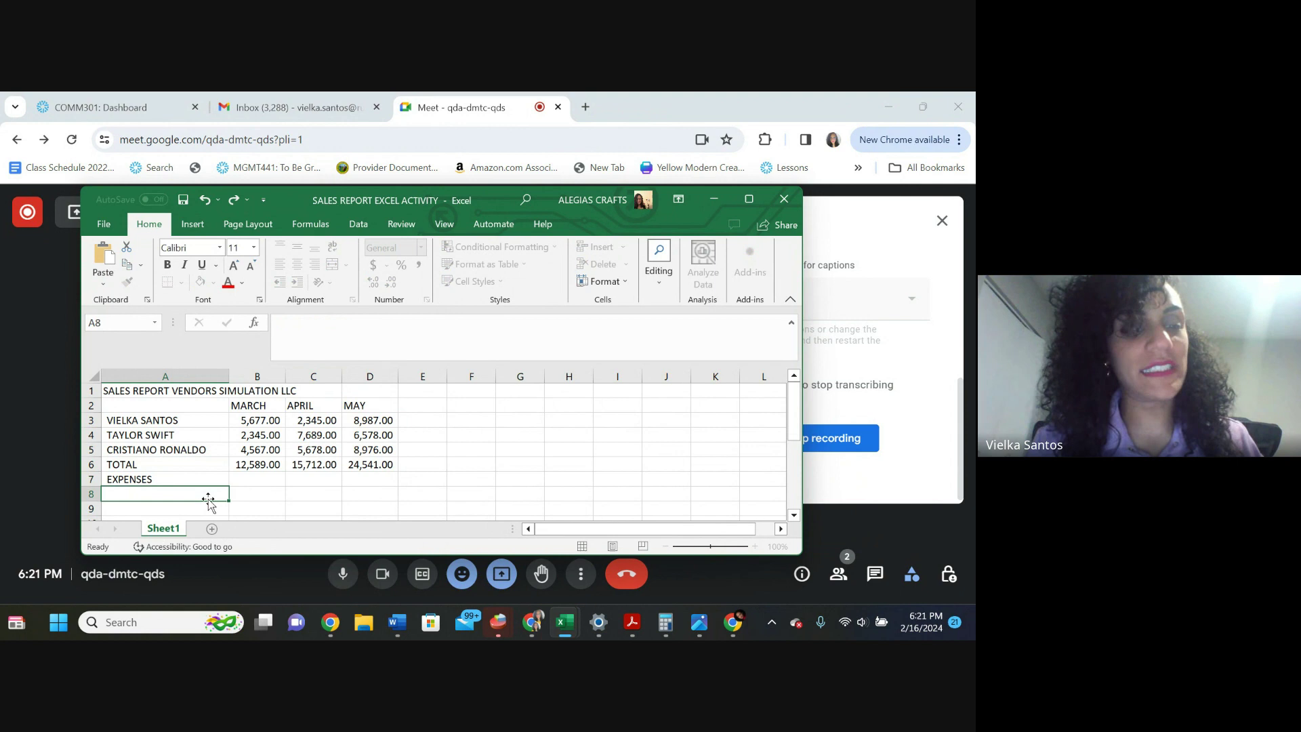
Change the A6 label from TOTAL to SALES TOTAL
{"action": "left_click", "coordinate": [128, 464]}
{"action": "double_click", "coordinate": [128, 464]}
{"action": "left_click", "coordinate": [103, 464]}
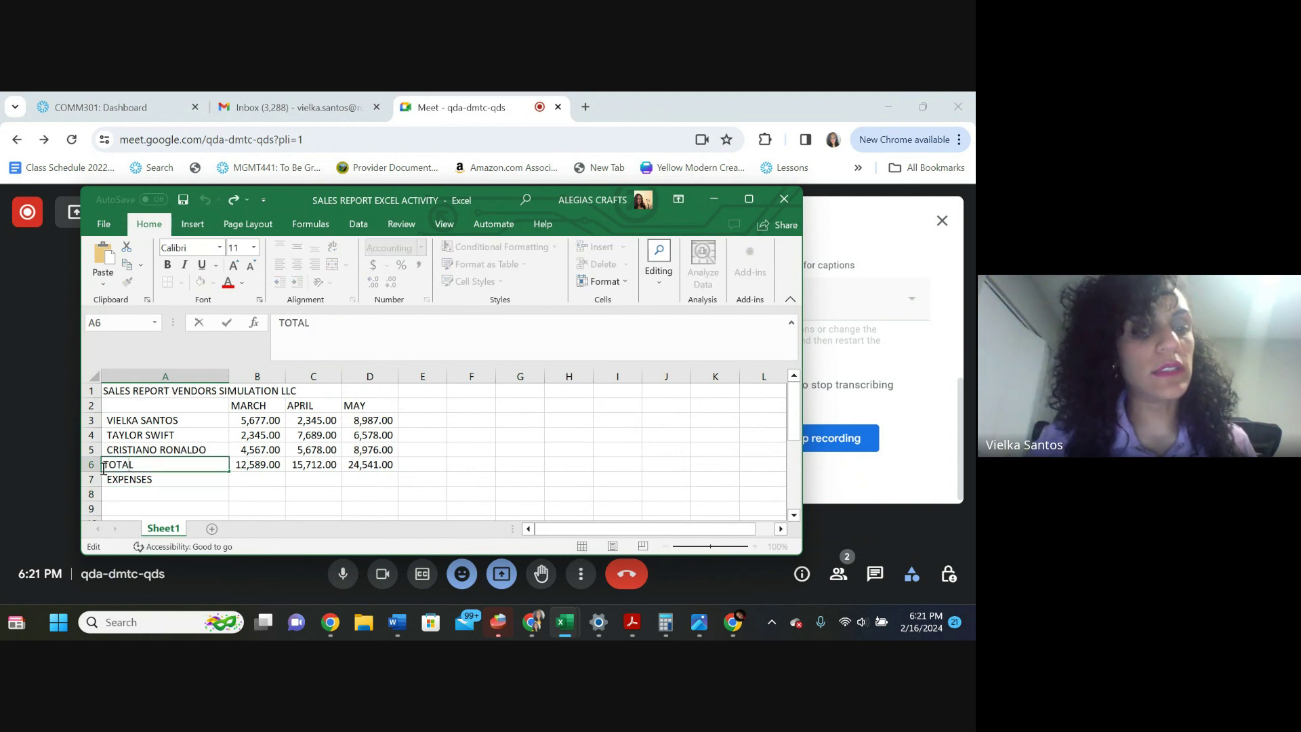
{"action": "type", "text": "SALES"}
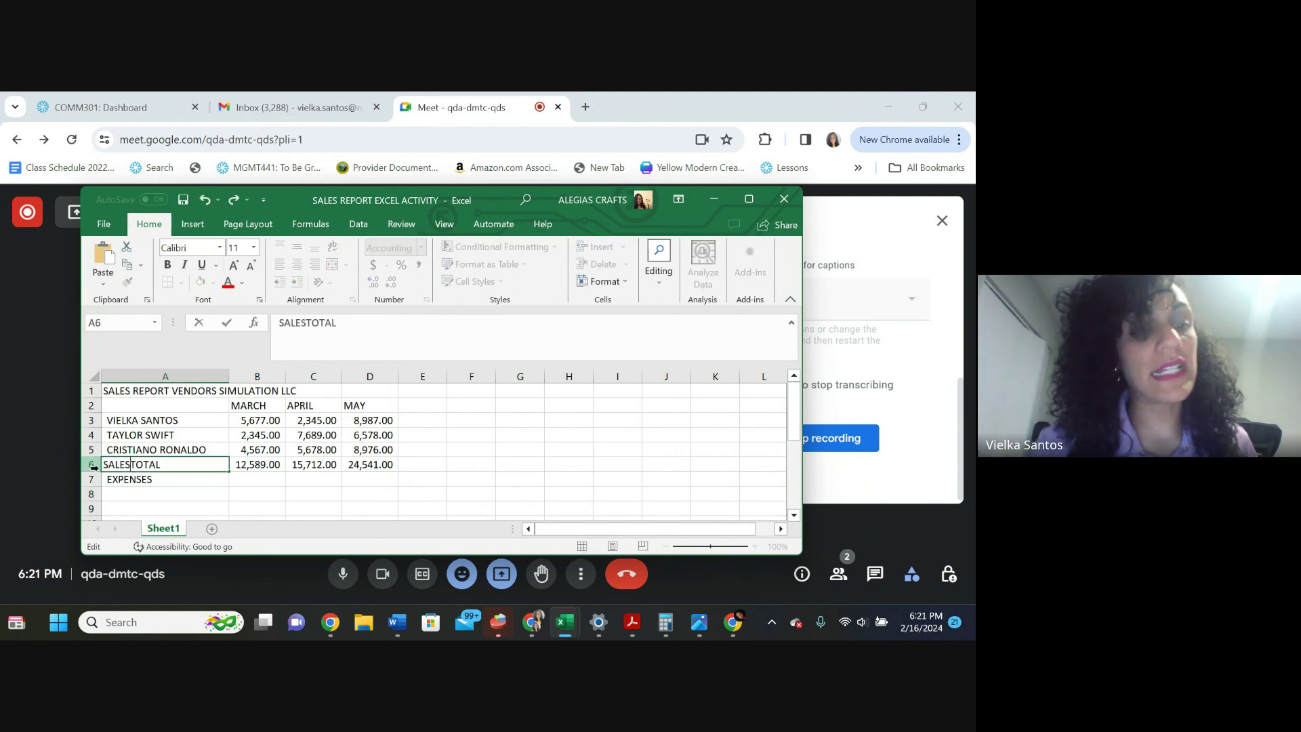
{"action": "left_click", "coordinate": [156, 497]}
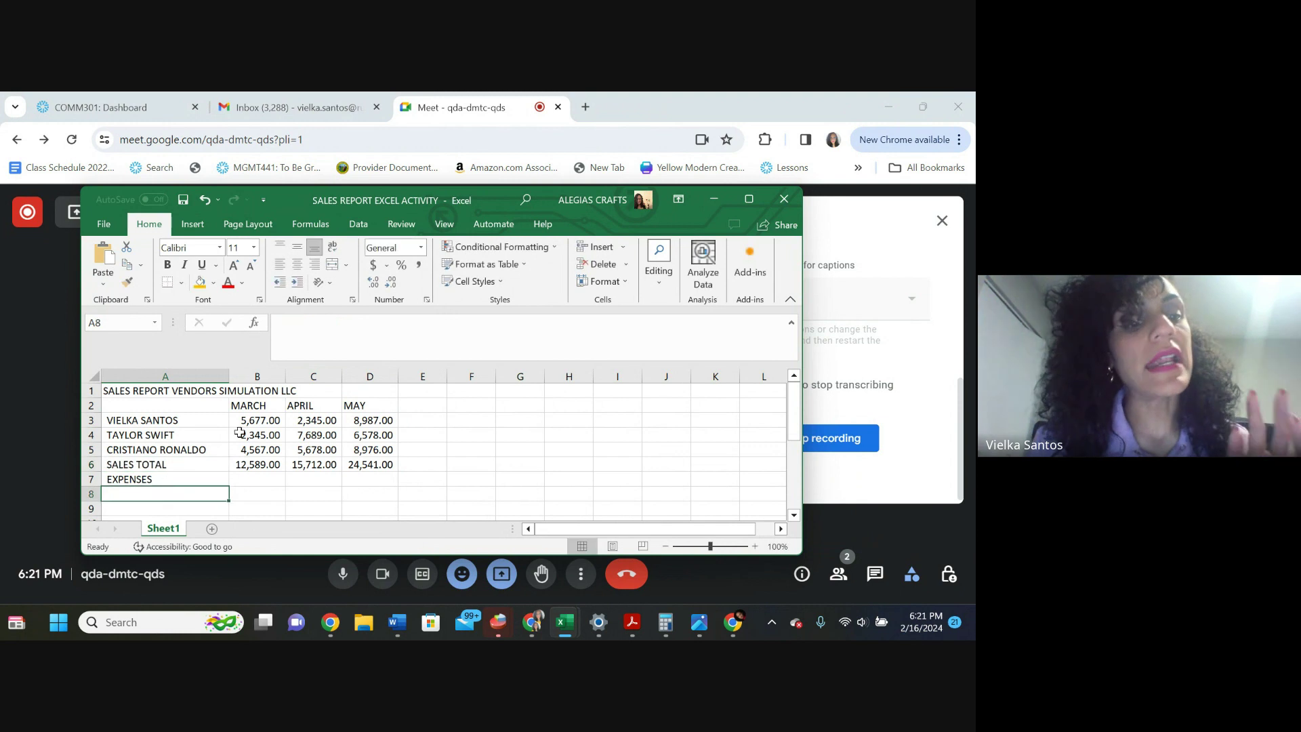
{"action": "left_click", "coordinate": [243, 481]}
{"action": "type", "text": "="}
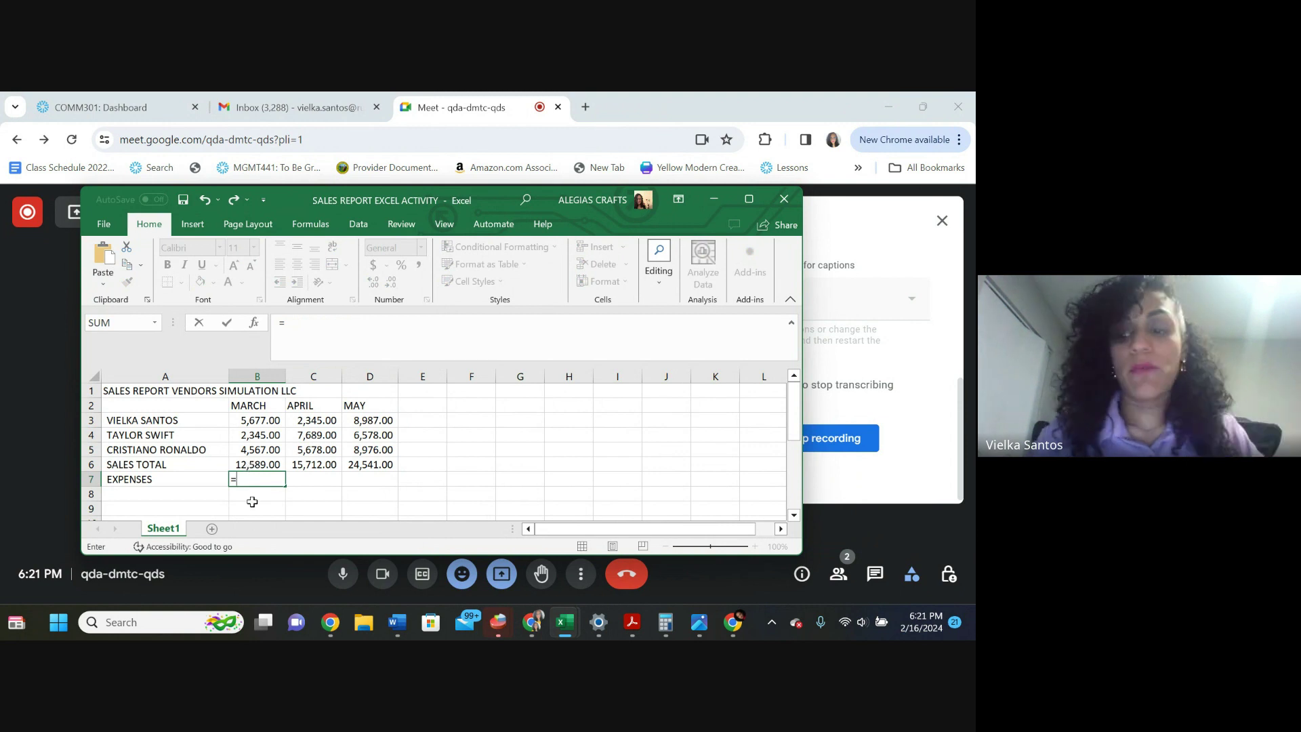
Enter expenses 567, 678 and 987 in B7:D7 and label A8 as PROFIT
{"action": "key", "text": "BackSpace"}
{"action": "left_click", "coordinate": [323, 494]}
{"action": "left_click", "coordinate": [275, 480]}
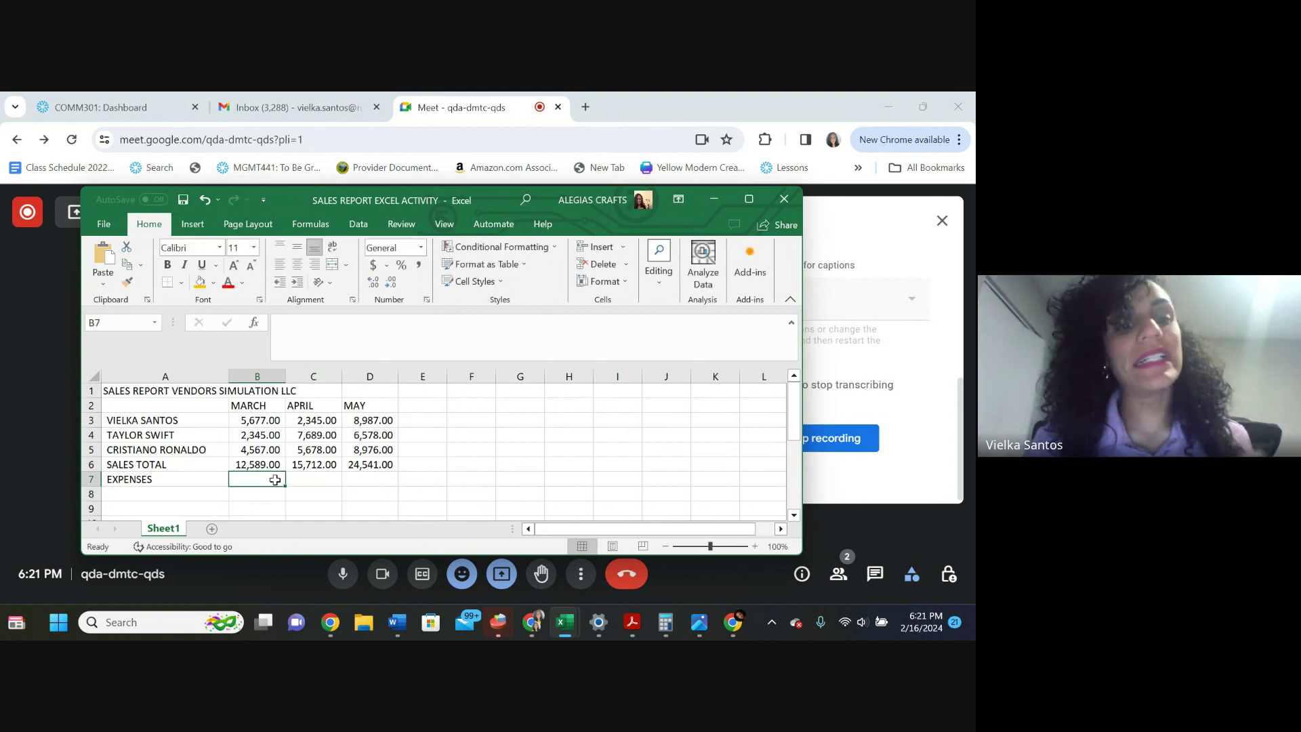
{"action": "type", "text": "567"}
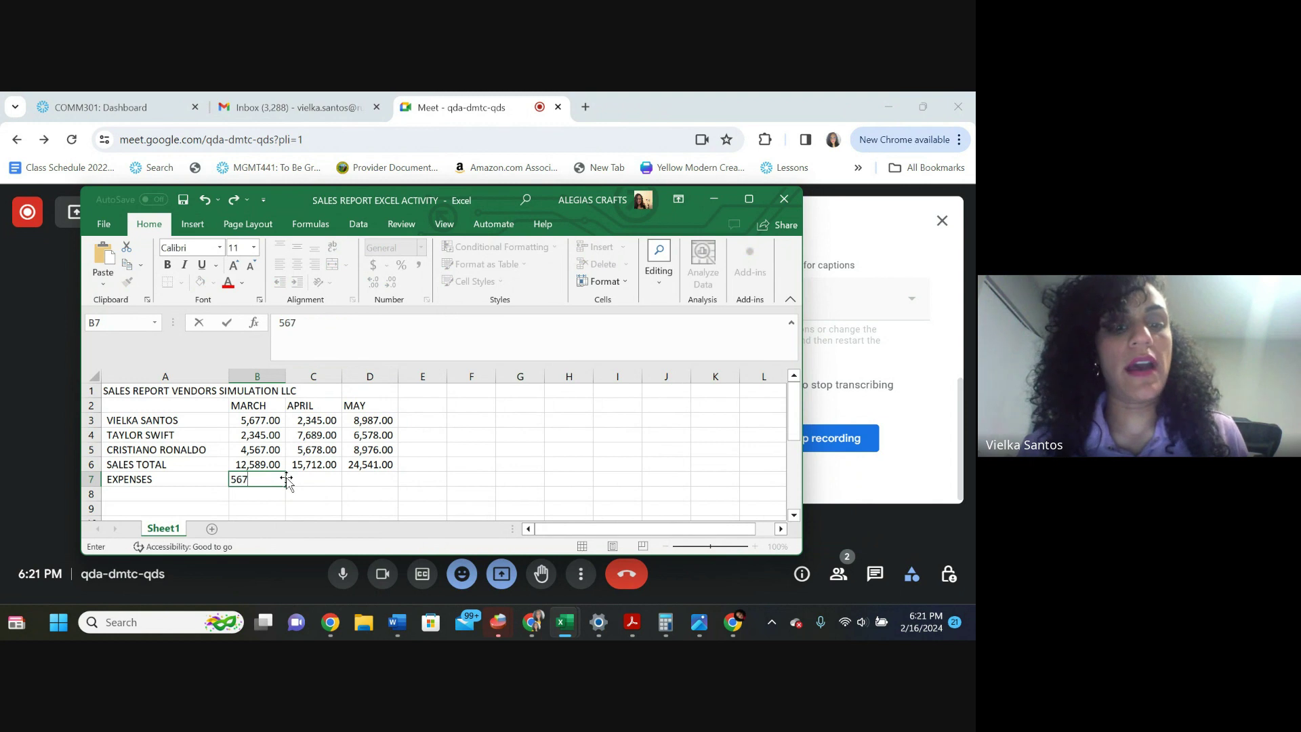
{"action": "left_click", "coordinate": [324, 477]}
{"action": "type", "text": "678"}
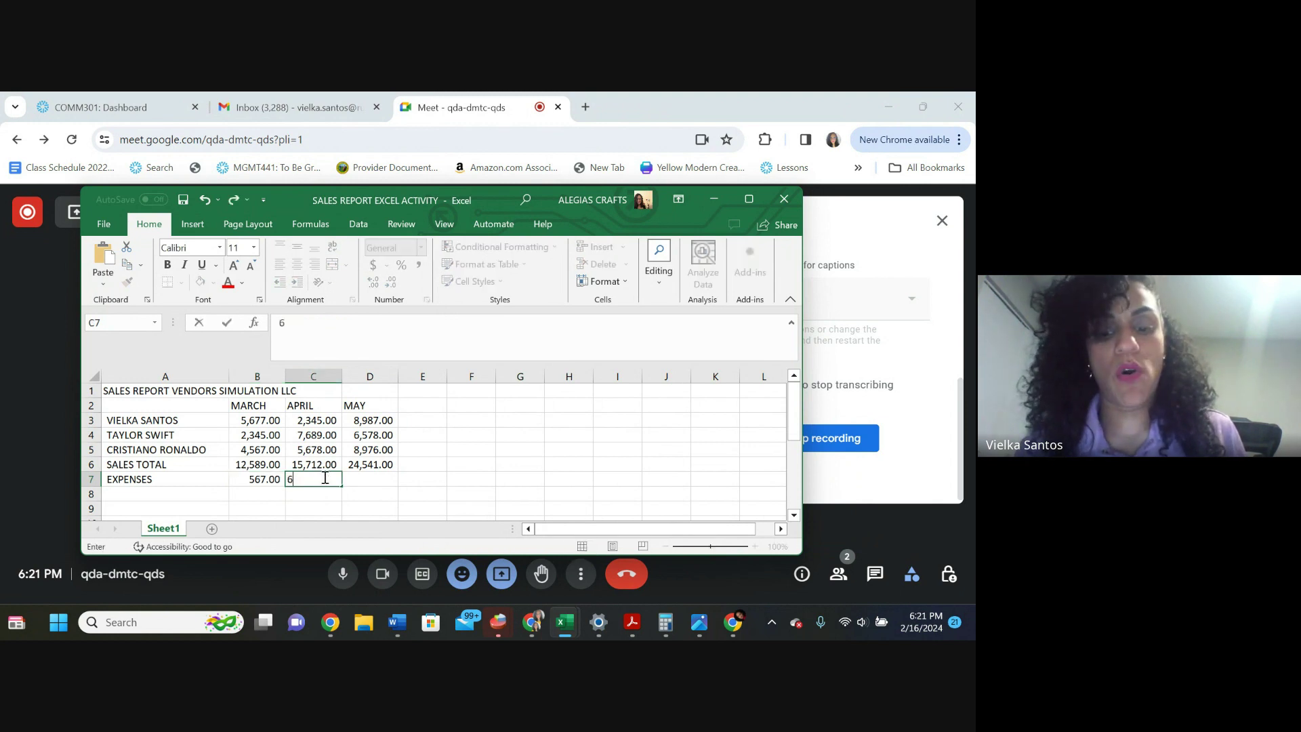
{"action": "left_click", "coordinate": [370, 478]}
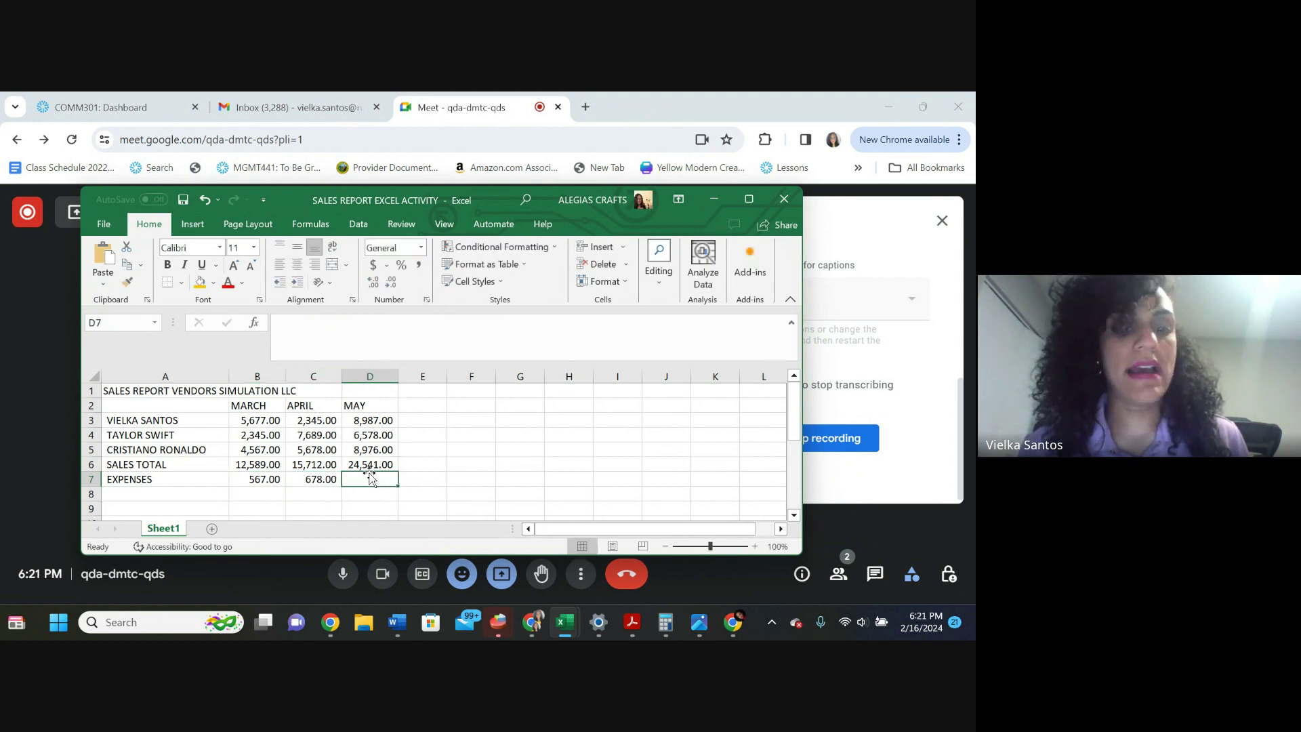
{"action": "type", "text": "987"}
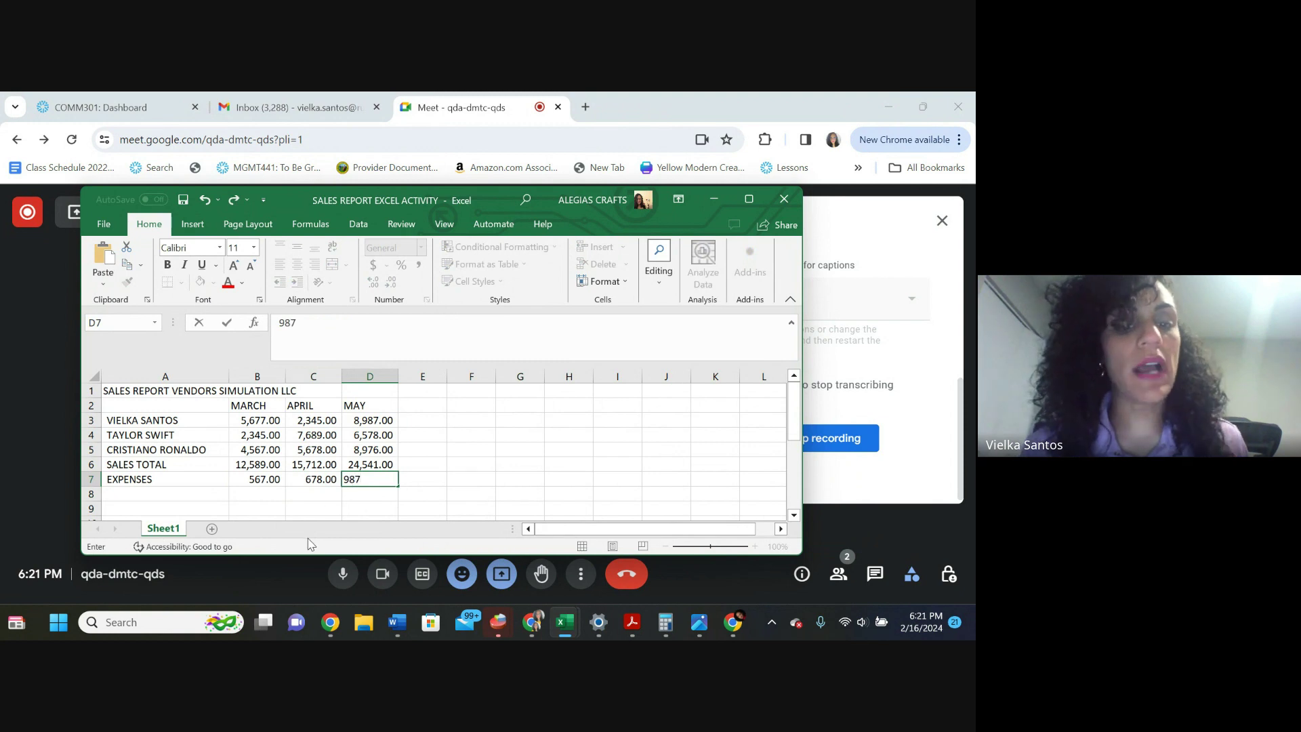
{"action": "left_click", "coordinate": [298, 491]}
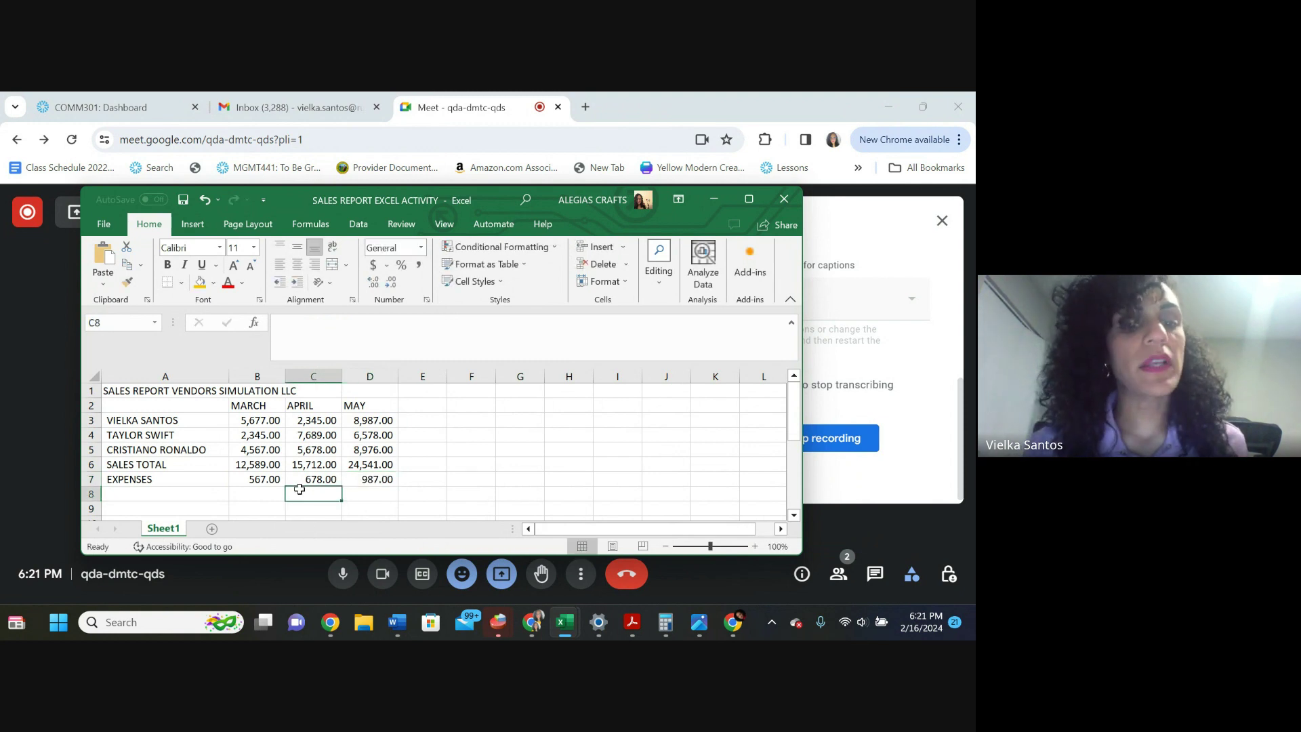
{"action": "left_click", "coordinate": [143, 497]}
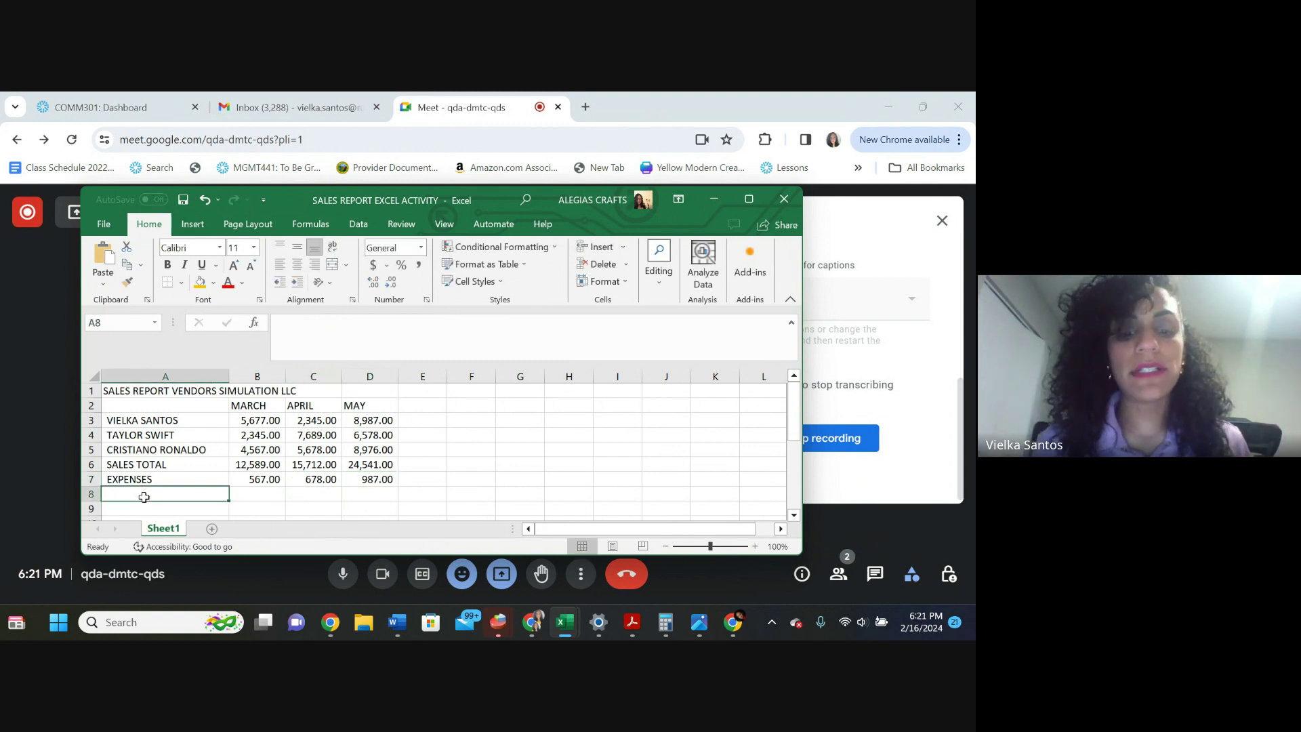
{"action": "type", "text": "PROFIT"}
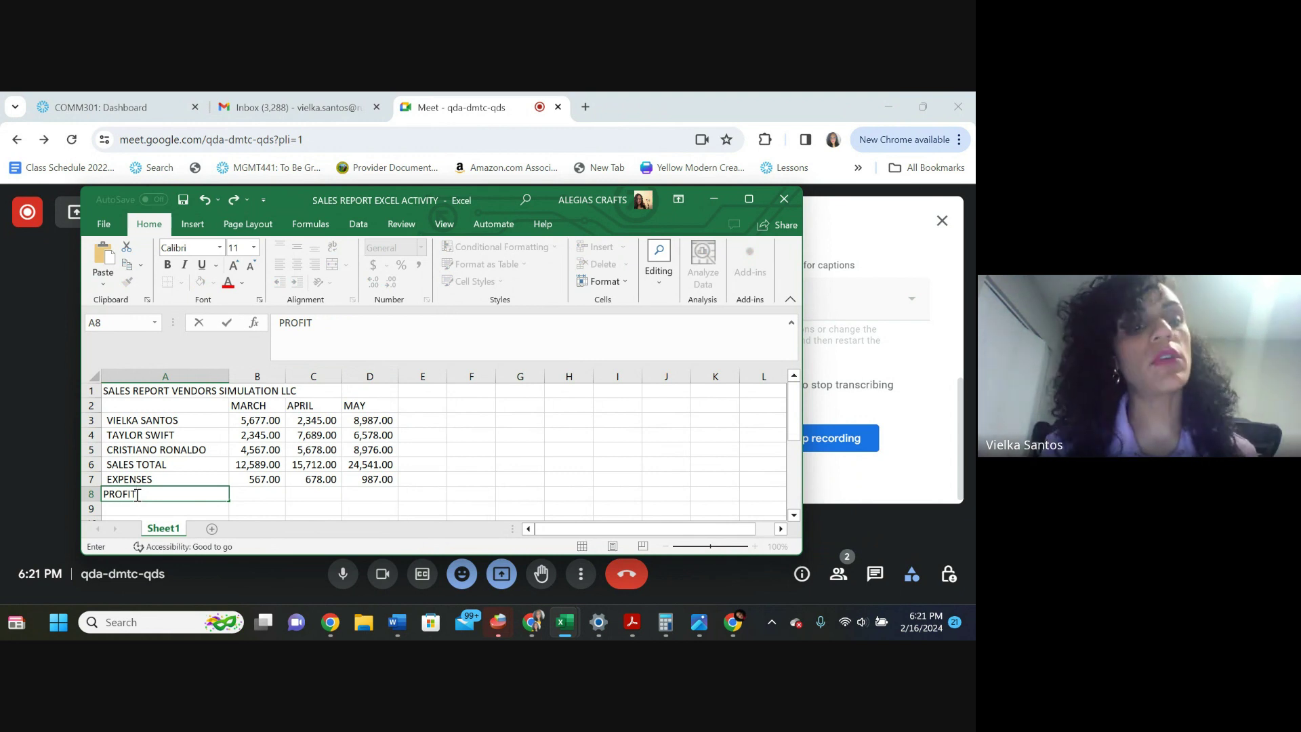
Enter =B6-B7 in B8 to get the March profit of 12,022.00
{"action": "left_click", "coordinate": [254, 490]}
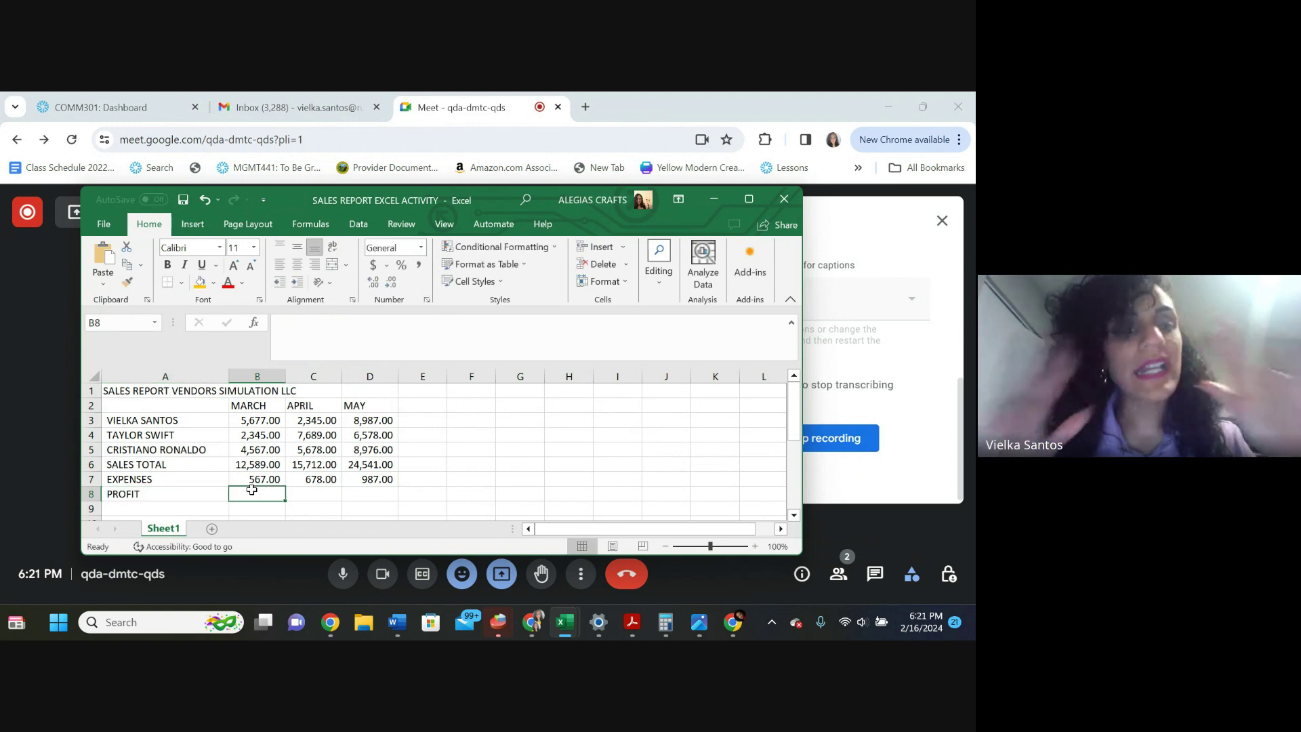
{"action": "type", "text": "="}
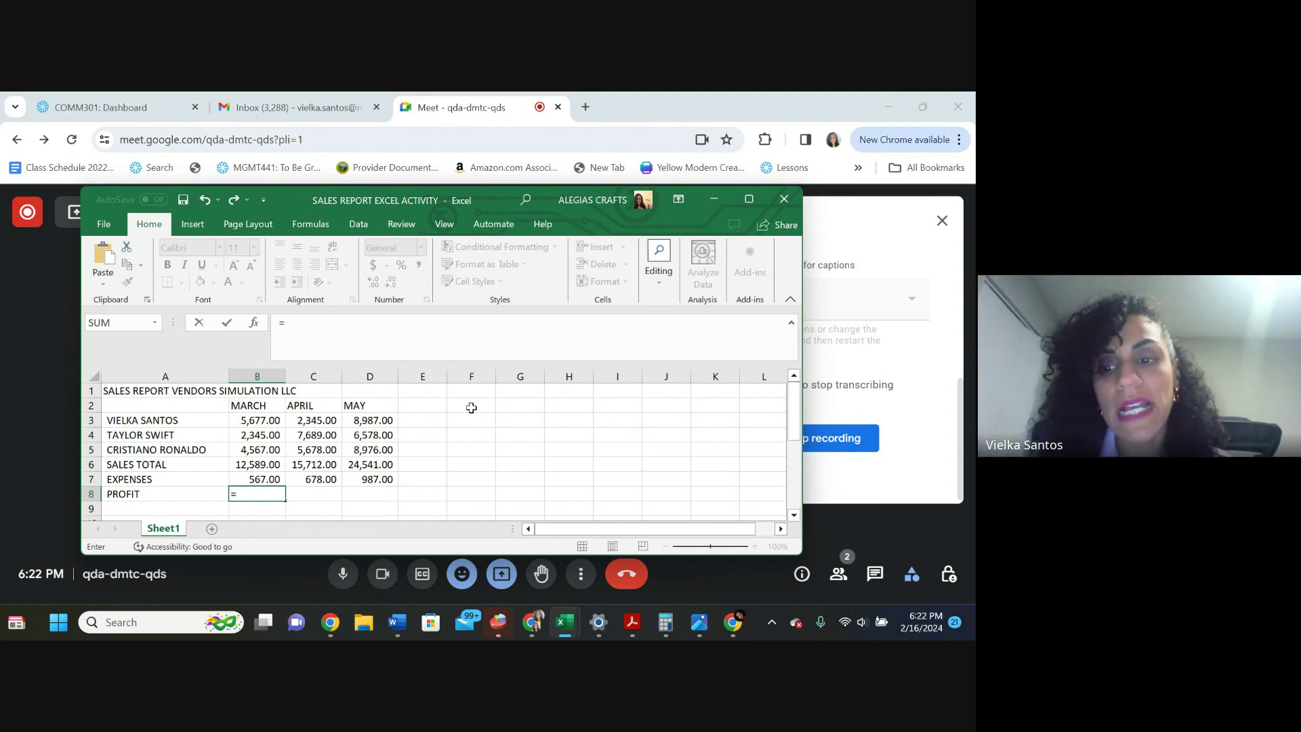
{"action": "left_click", "coordinate": [498, 185]}
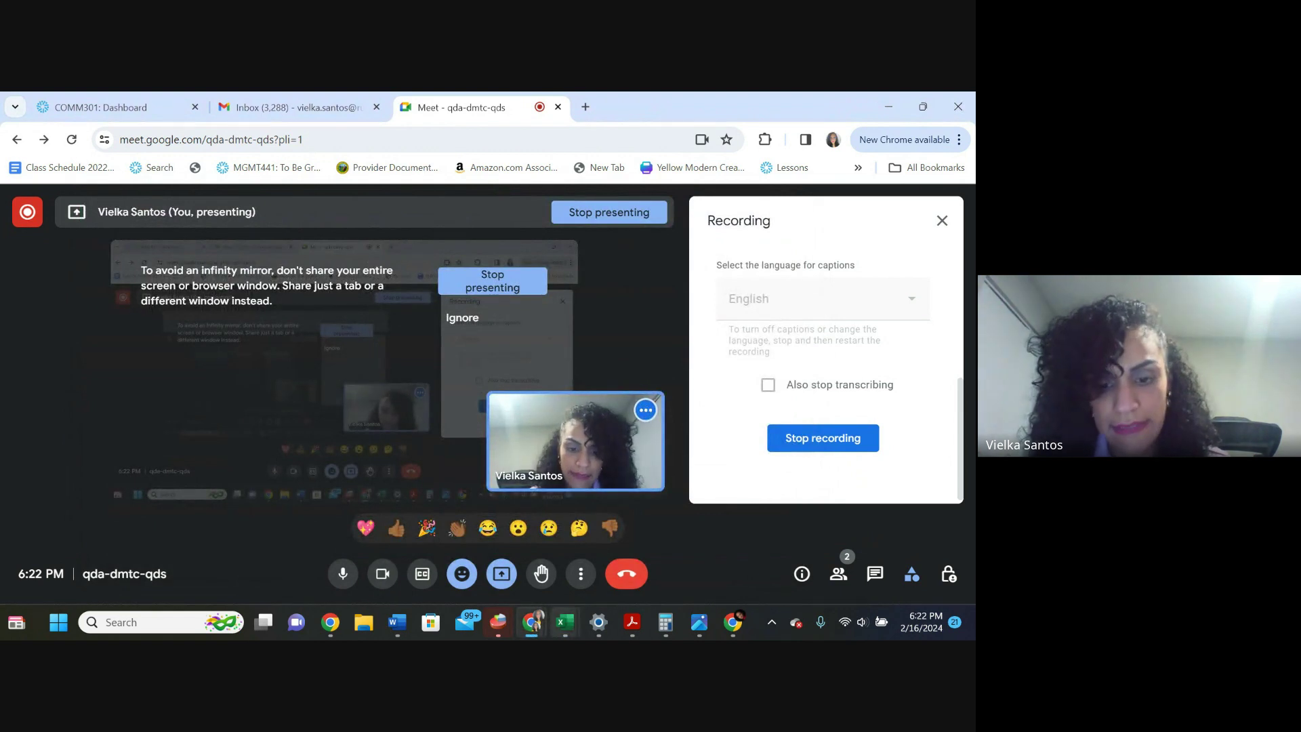
{"action": "mouse_move", "coordinate": [565, 622]}
{"action": "left_click", "coordinate": [714, 552]}
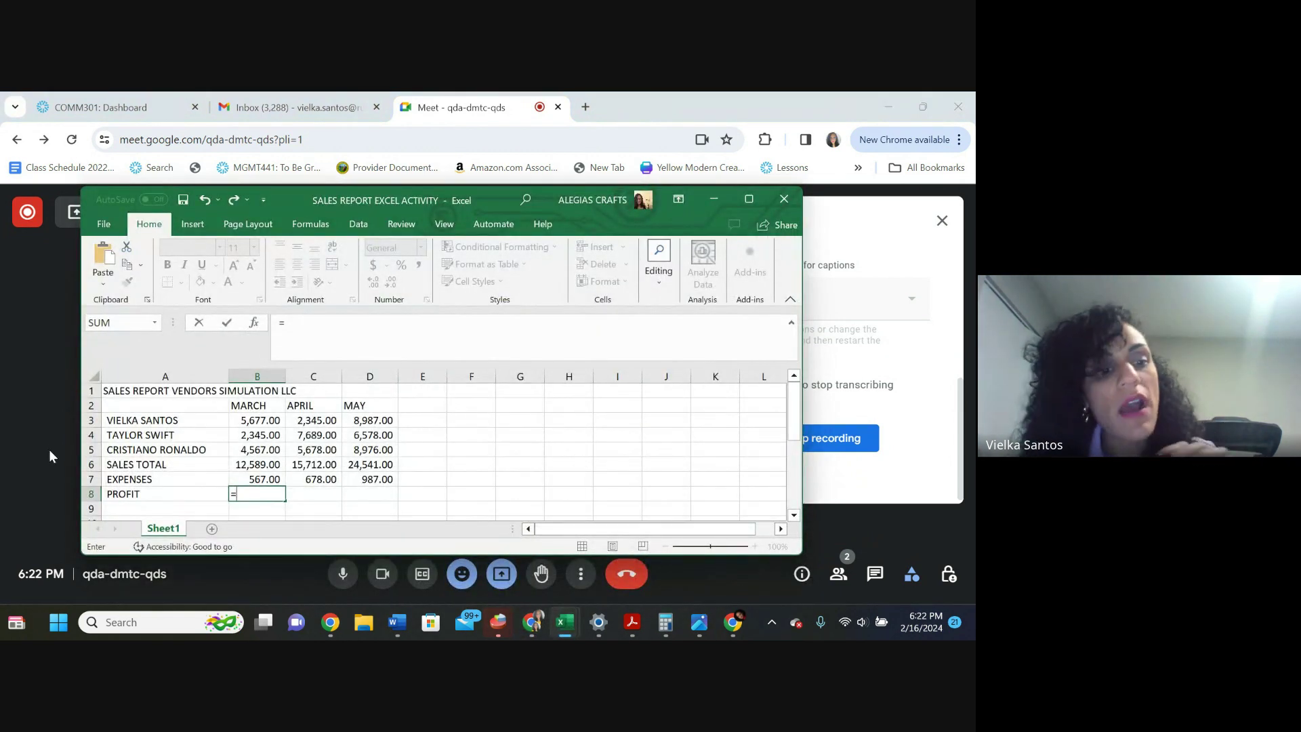
{"action": "left_click", "coordinate": [264, 464]}
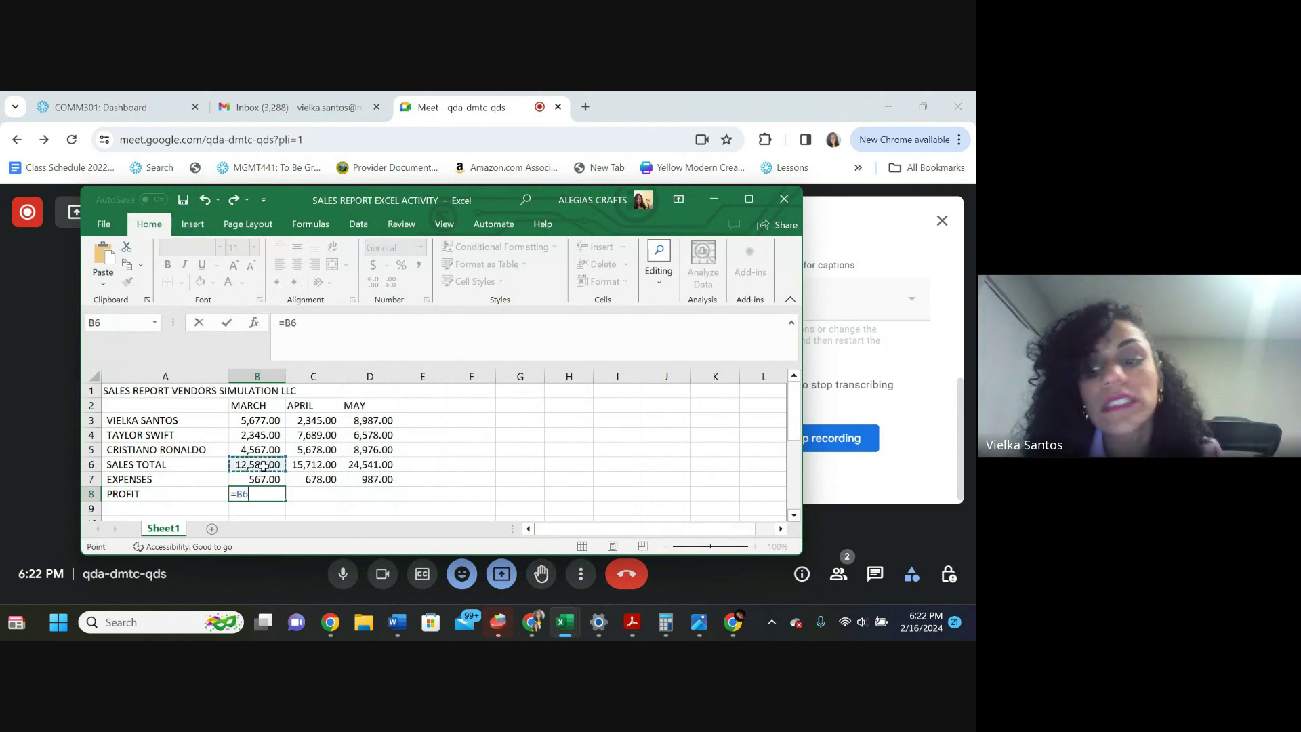
{"action": "type", "text": "-"}
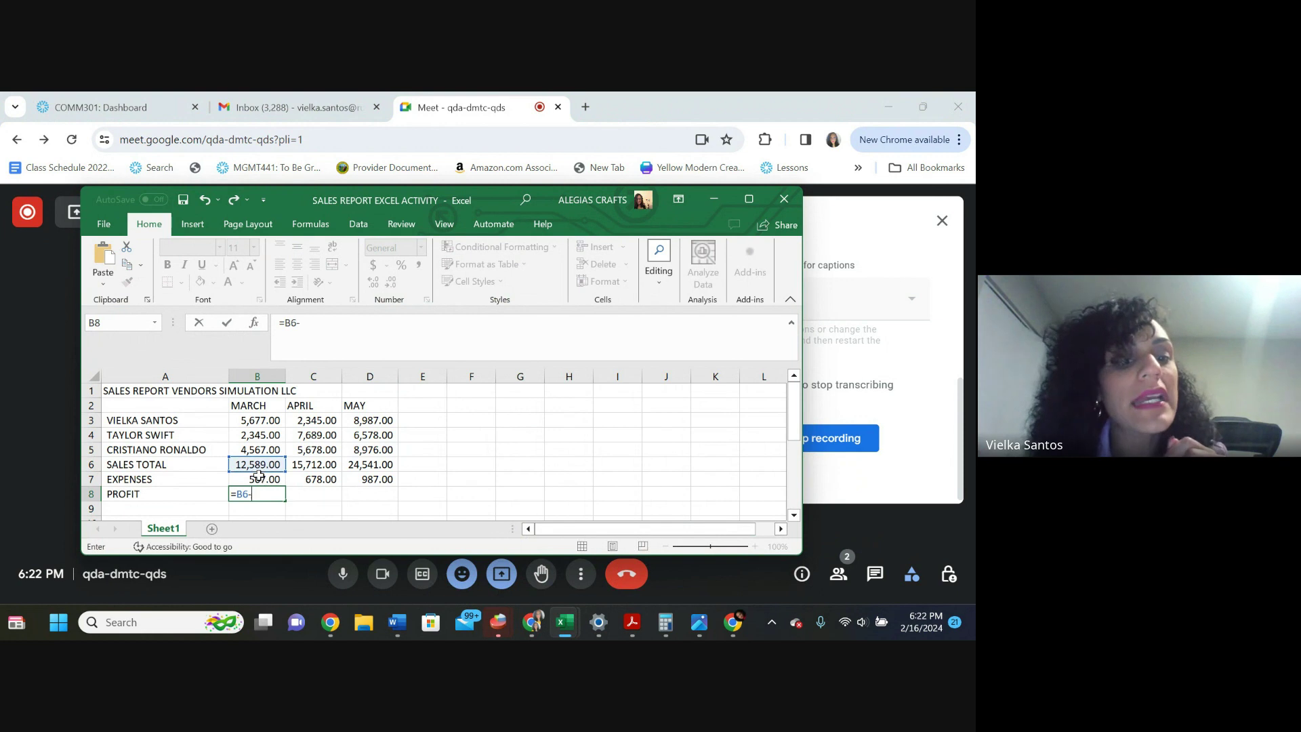
{"action": "left_click", "coordinate": [260, 474]}
{"action": "key", "text": "Return"}
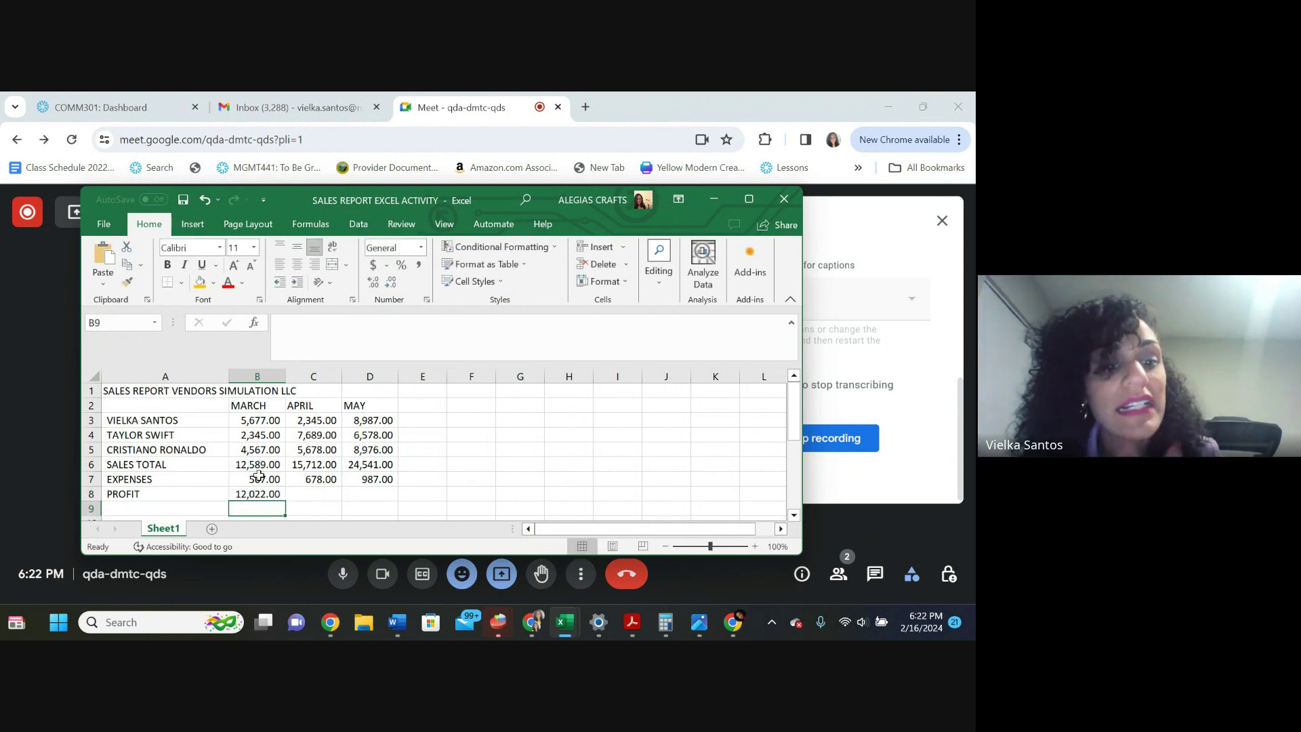
Enter =C6-C7 in C8 for the April profit of 15,034.00
{"action": "left_click", "coordinate": [316, 496]}
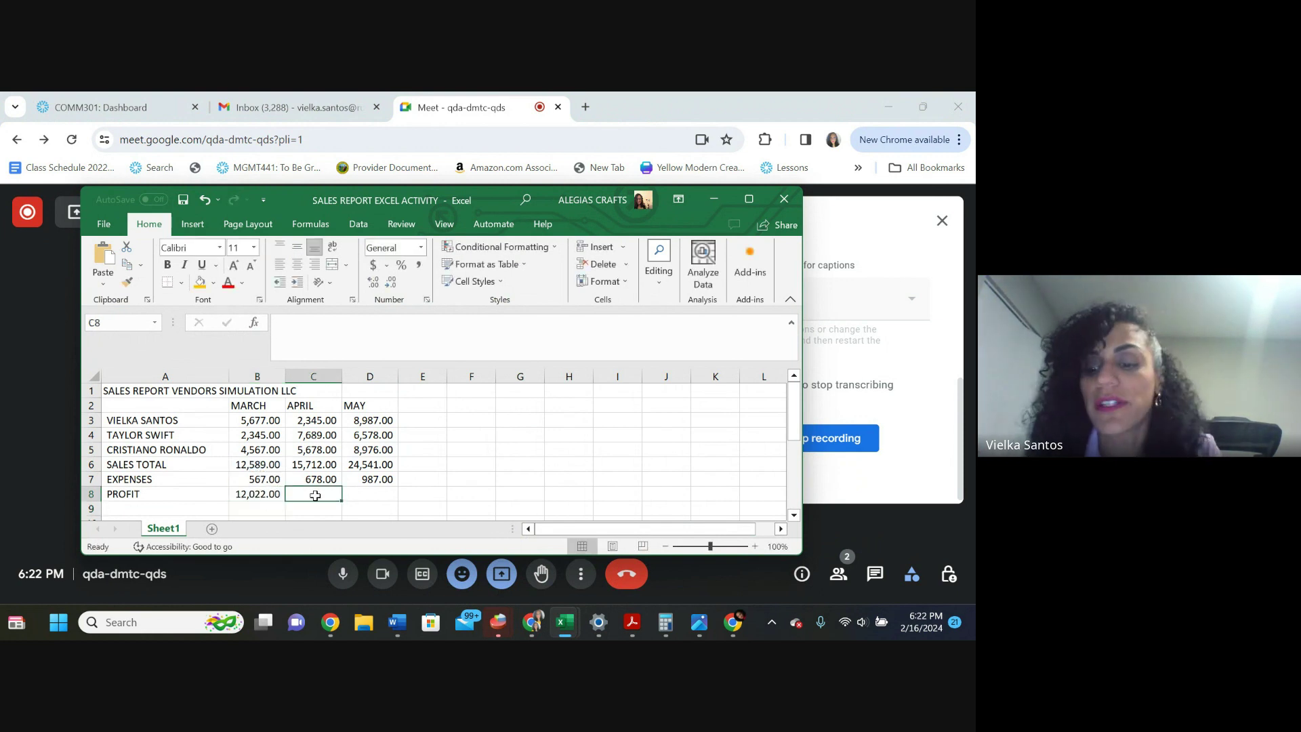
{"action": "type", "text": "="}
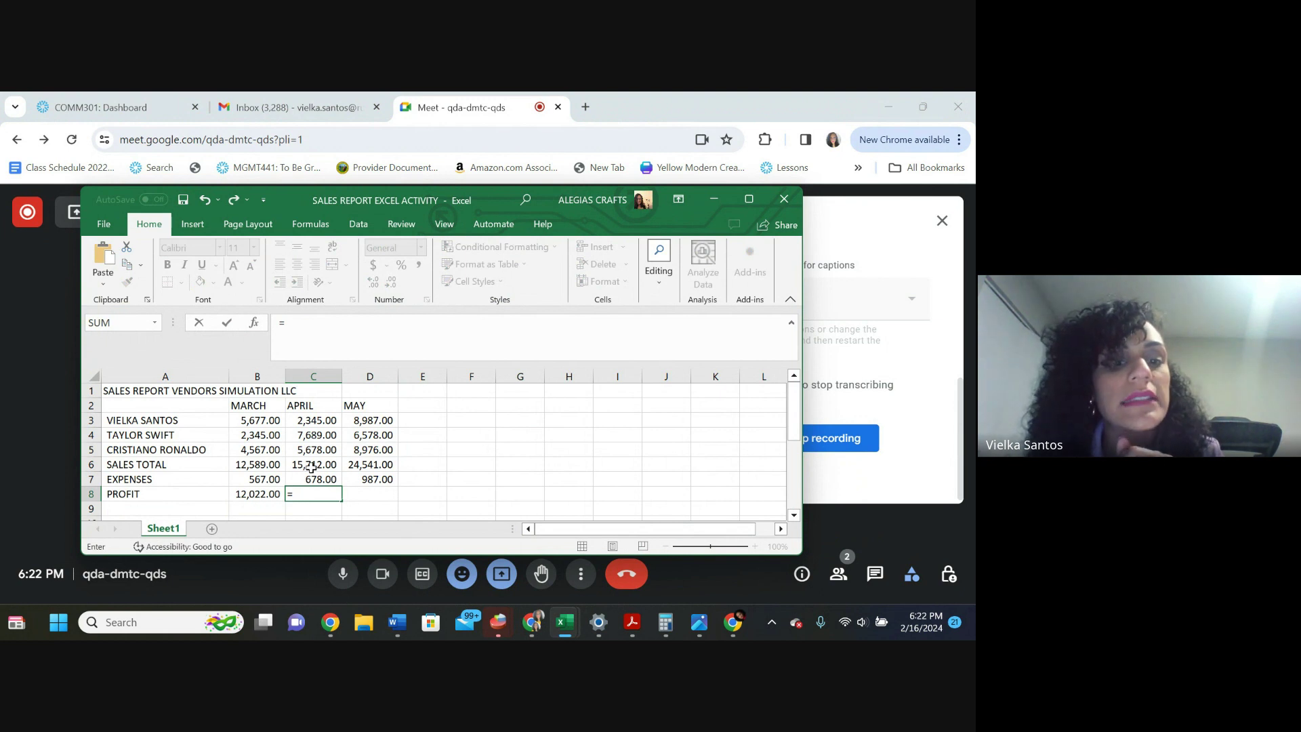
{"action": "left_click", "coordinate": [312, 467]}
{"action": "type", "text": "-"}
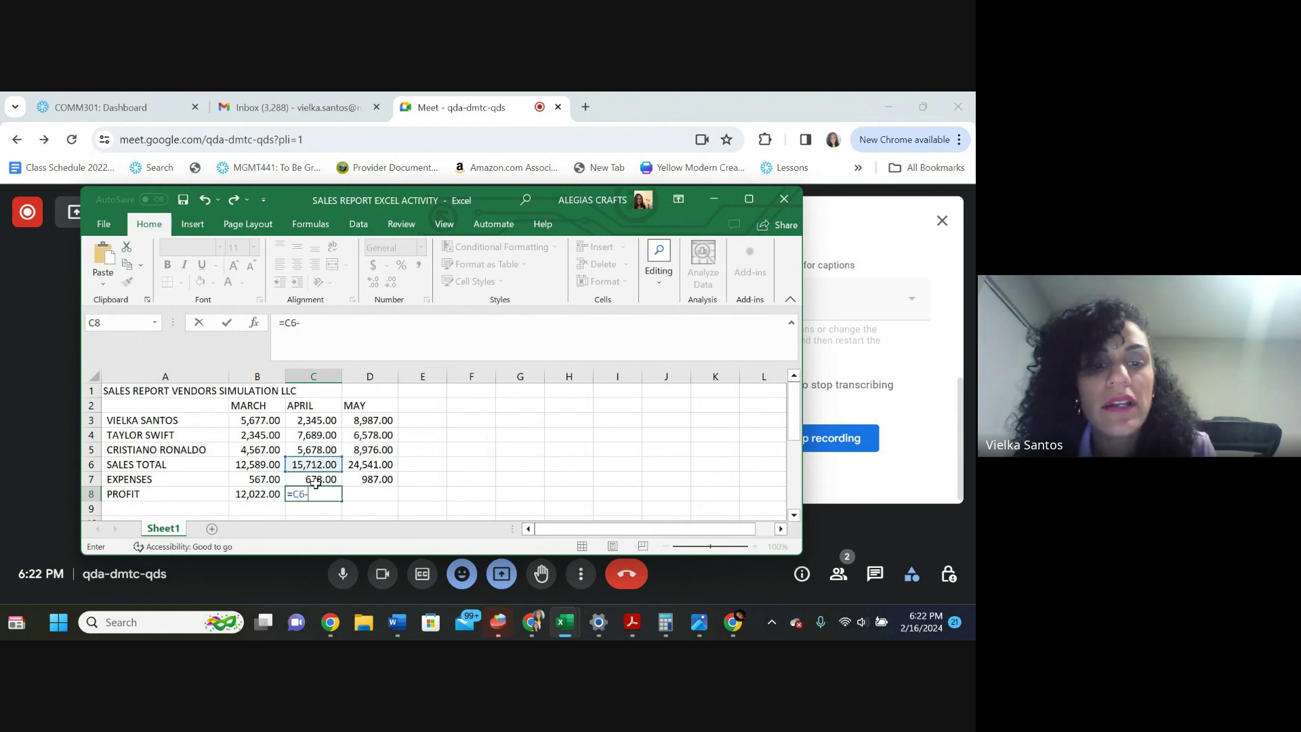
{"action": "left_click", "coordinate": [314, 481]}
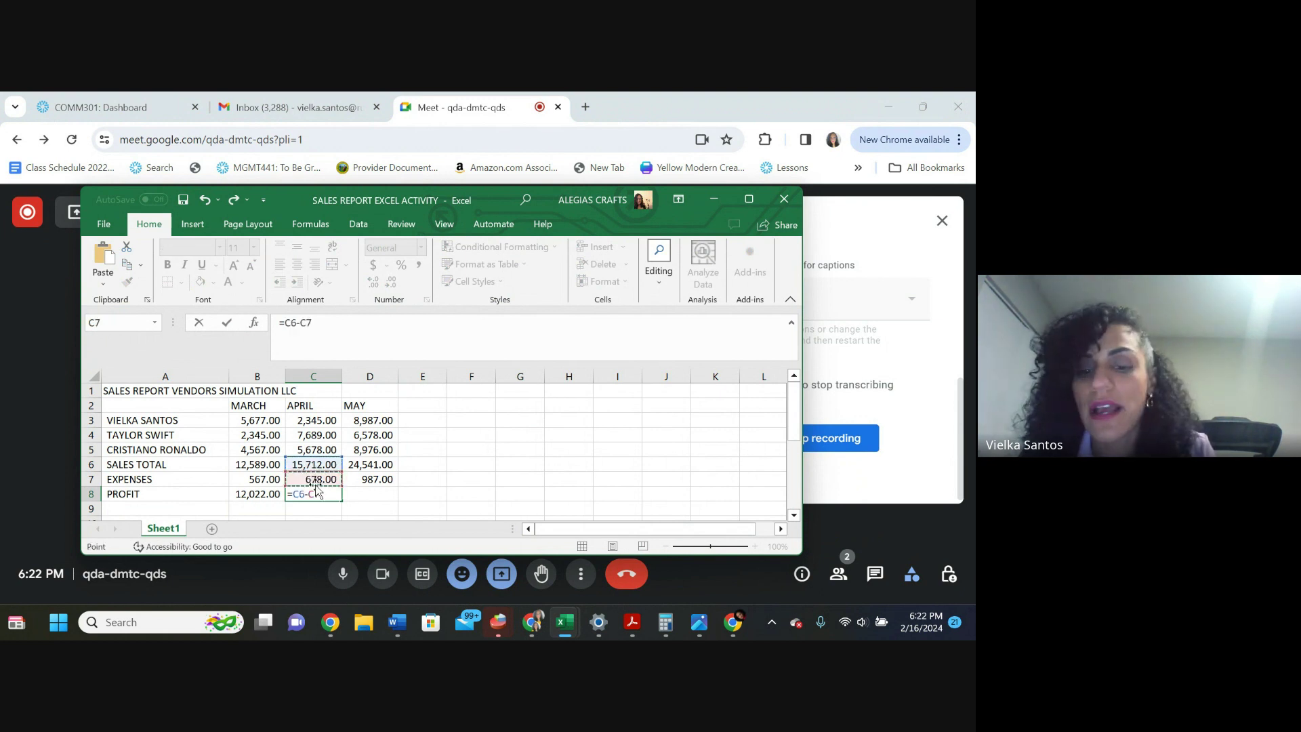
{"action": "key", "text": "Return"}
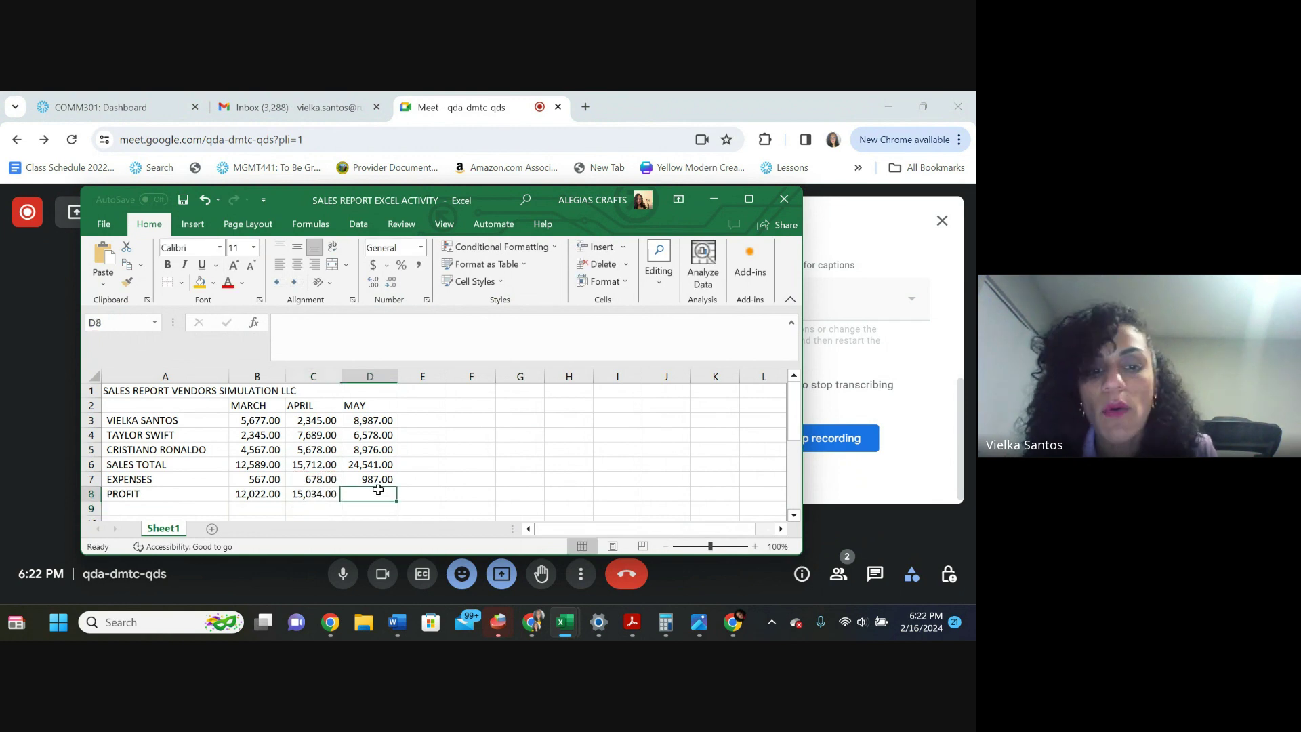
Enter =D6-D7 in D8 for the May profit of 23,554.00
{"action": "left_click", "coordinate": [378, 494]}
{"action": "type", "text": "="}
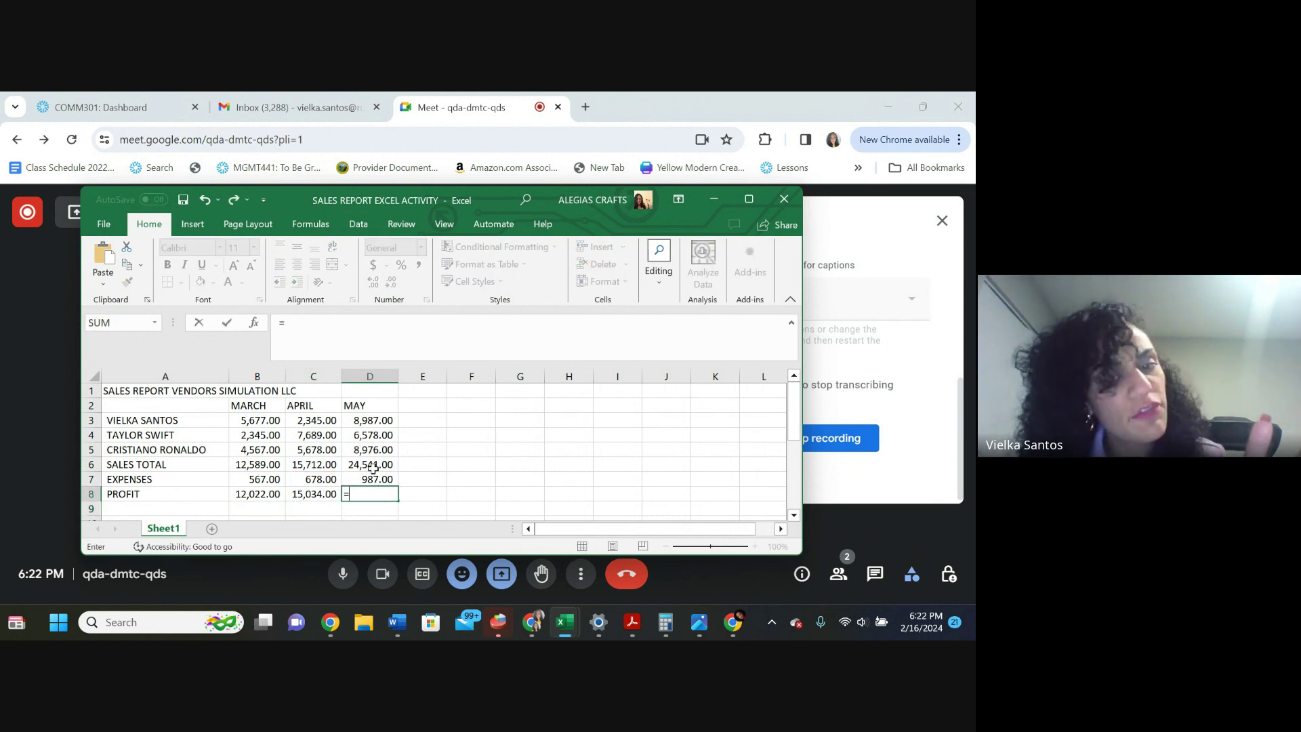
{"action": "left_click", "coordinate": [360, 465]}
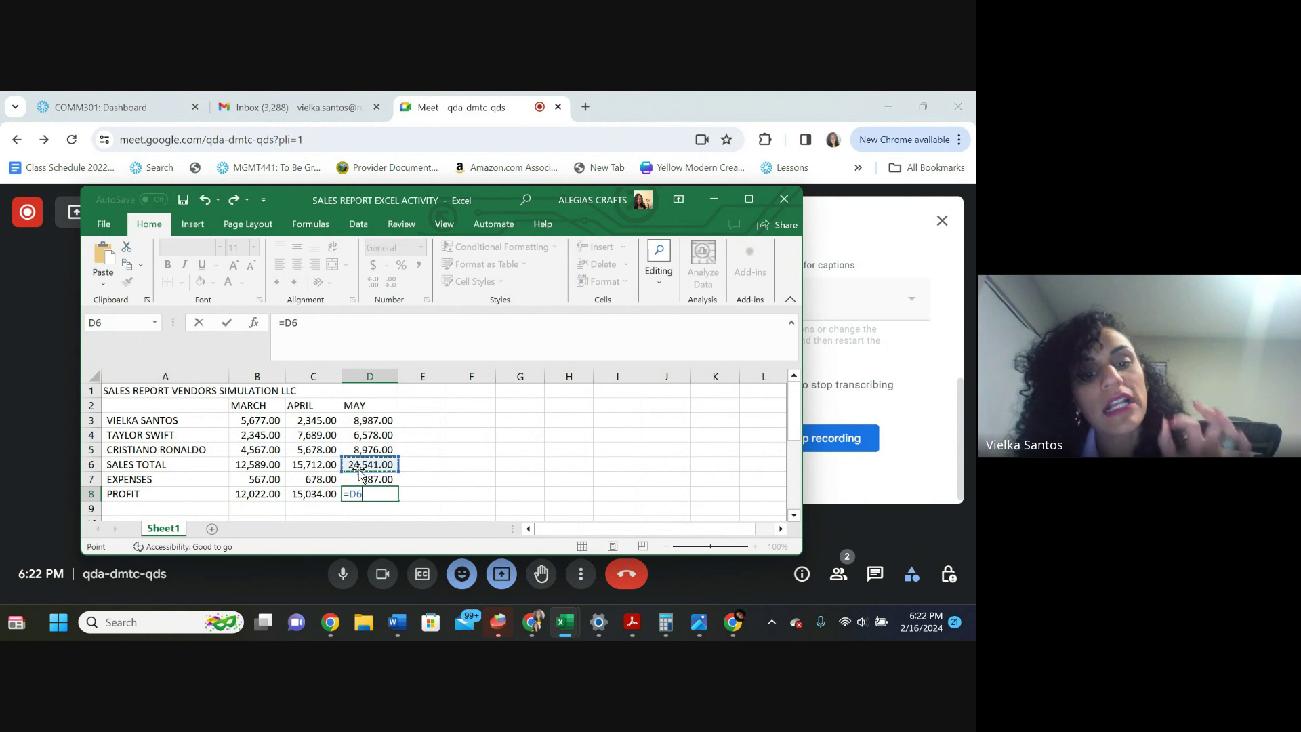
{"action": "type", "text": "-"}
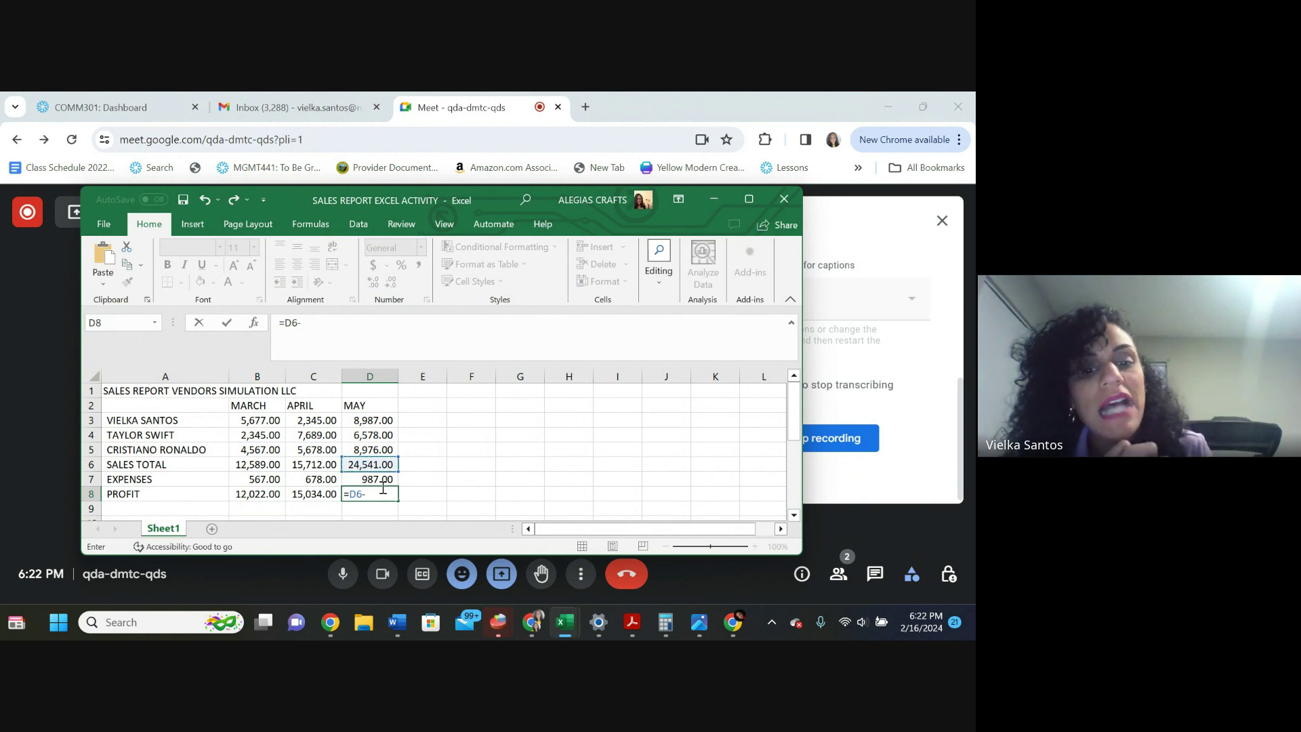
{"action": "left_click", "coordinate": [381, 481]}
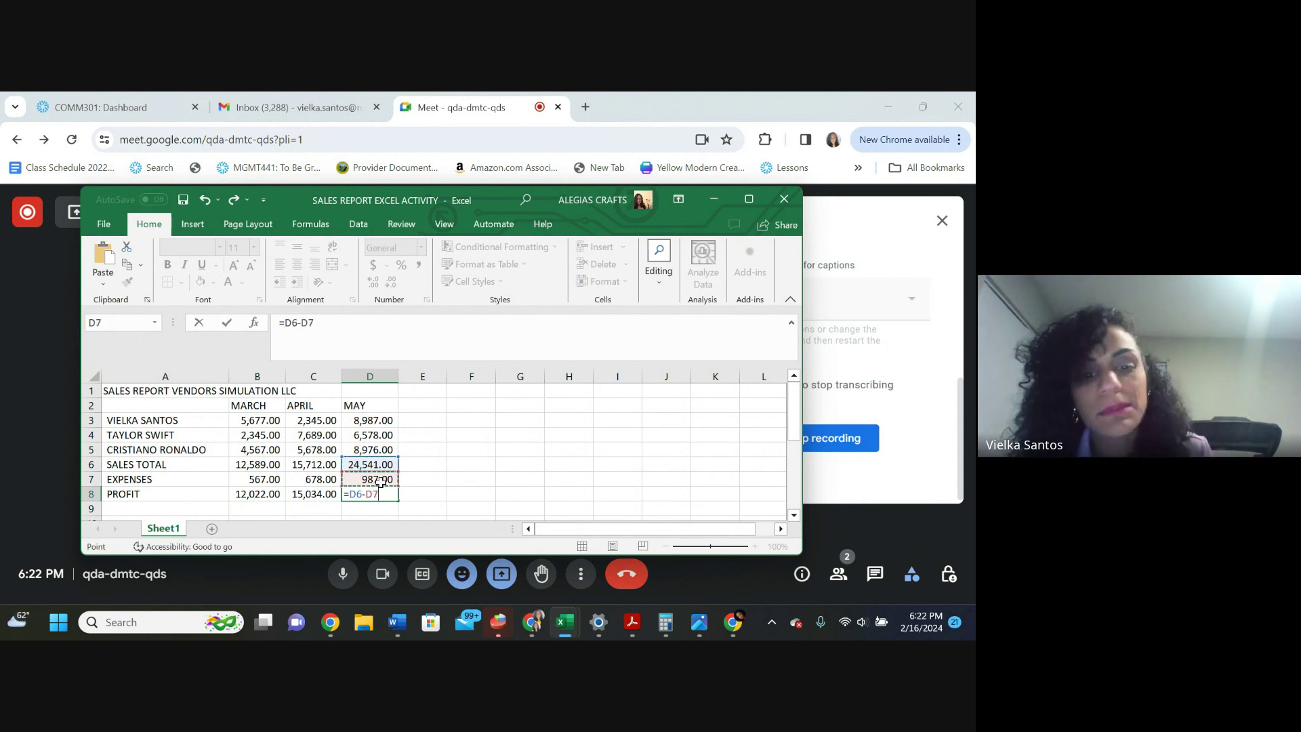
{"action": "key", "text": "Return"}
{"action": "scroll", "coordinate": [400, 503], "scroll_direction": "down", "scroll_amount": 1}
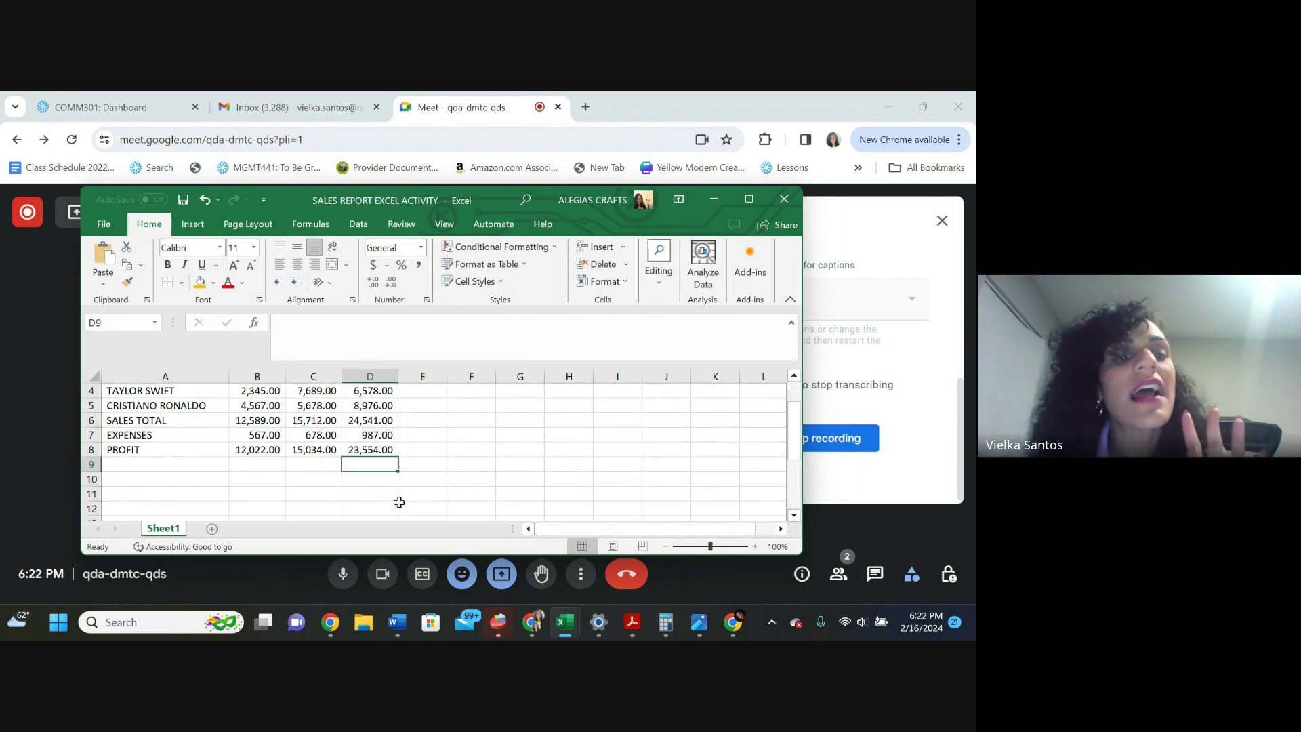
Select A3:D8, covering the vendor rows through PROFIT for March to May
{"action": "scroll", "coordinate": [402, 502], "scroll_direction": "up", "scroll_amount": 1}
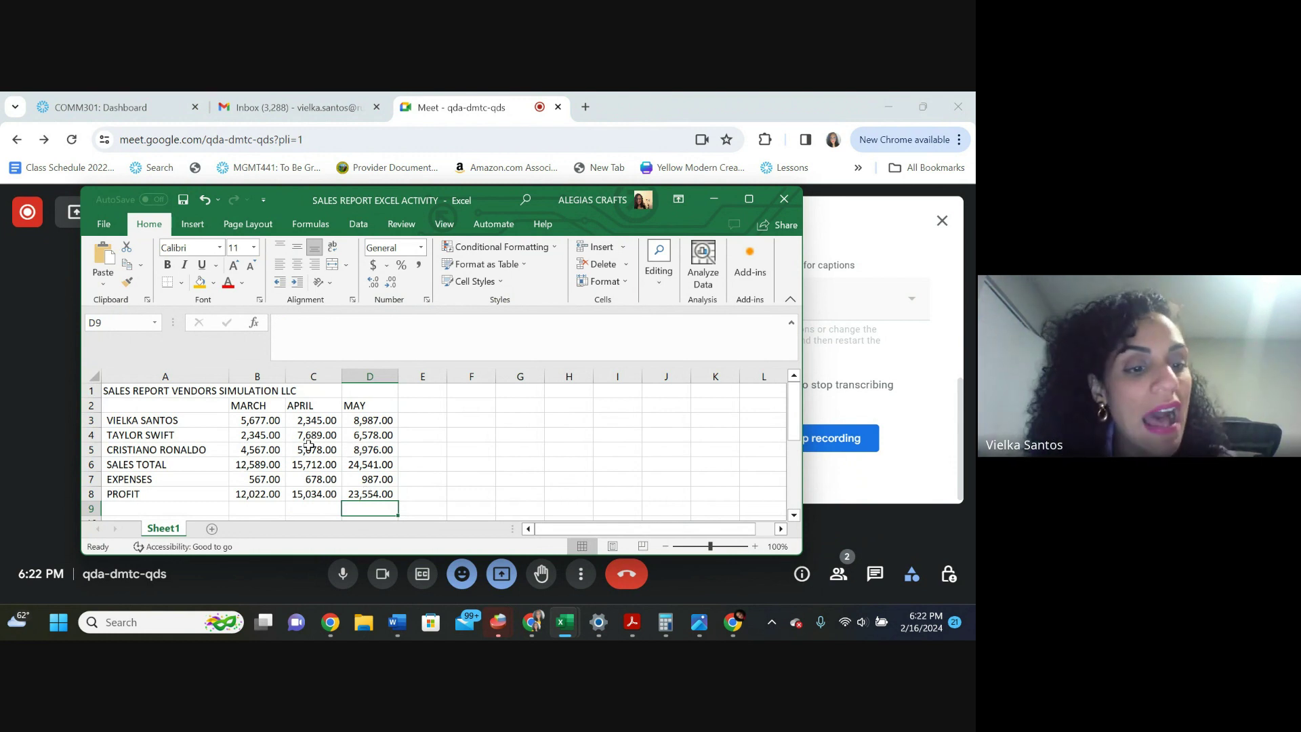
{"action": "left_click_drag", "start_coordinate": [132, 425], "coordinate": [318, 437]}
{"action": "left_click_drag", "start_coordinate": [320, 391], "coordinate": [359, 434]}
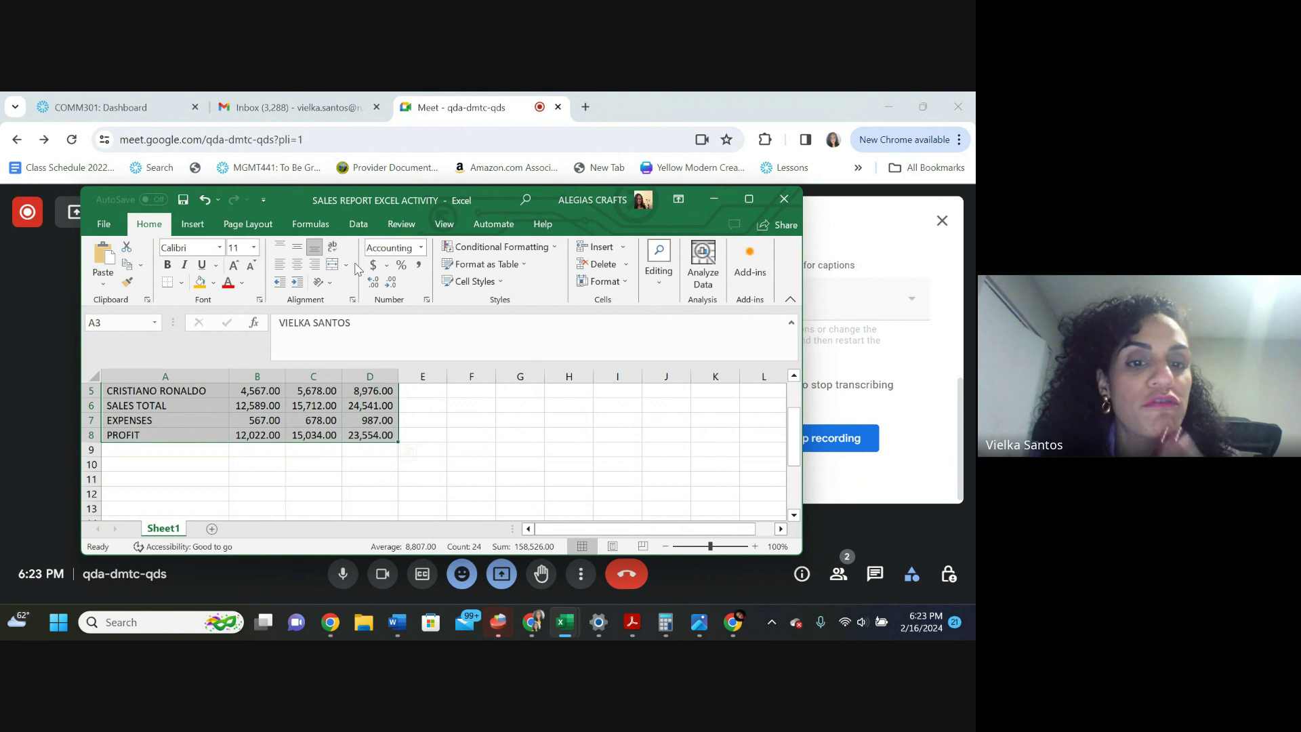
Apply Thick Outside Borders around the A3:D8 table
{"action": "left_click", "coordinate": [181, 283]}
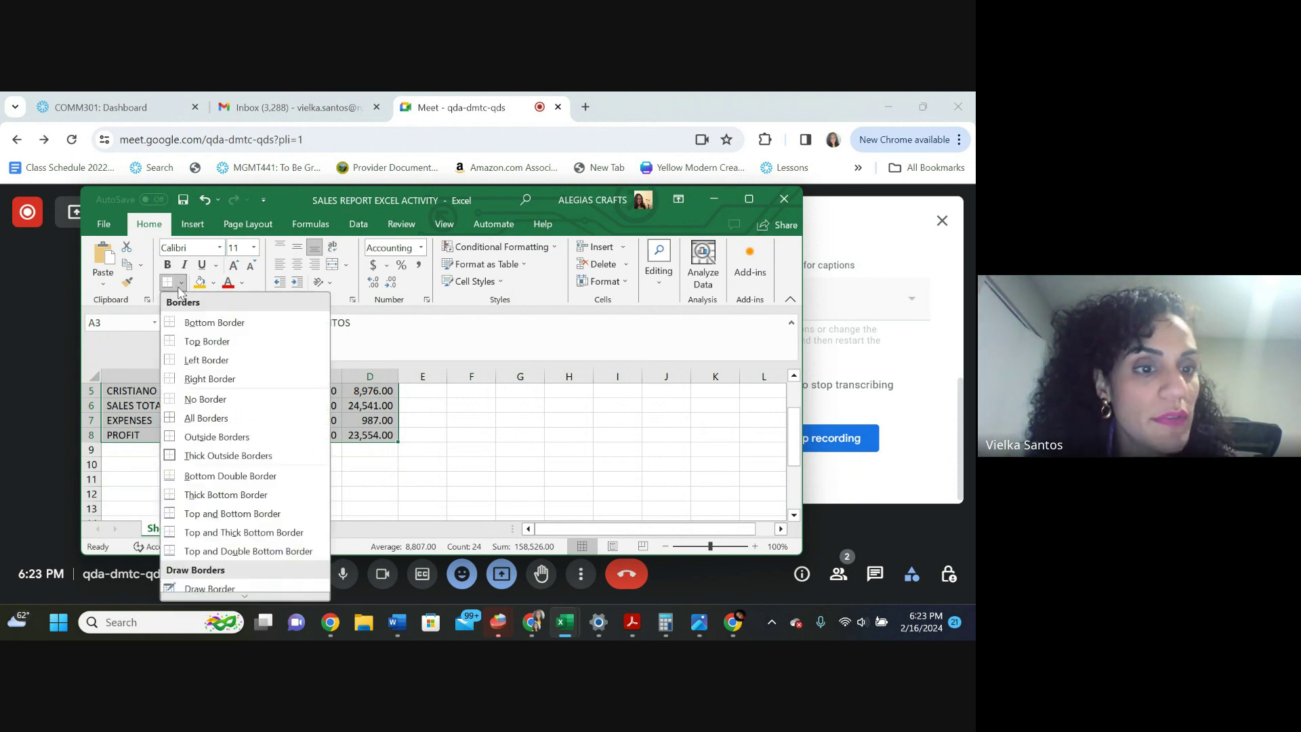
{"action": "left_click", "coordinate": [175, 456]}
{"action": "left_click", "coordinate": [272, 495]}
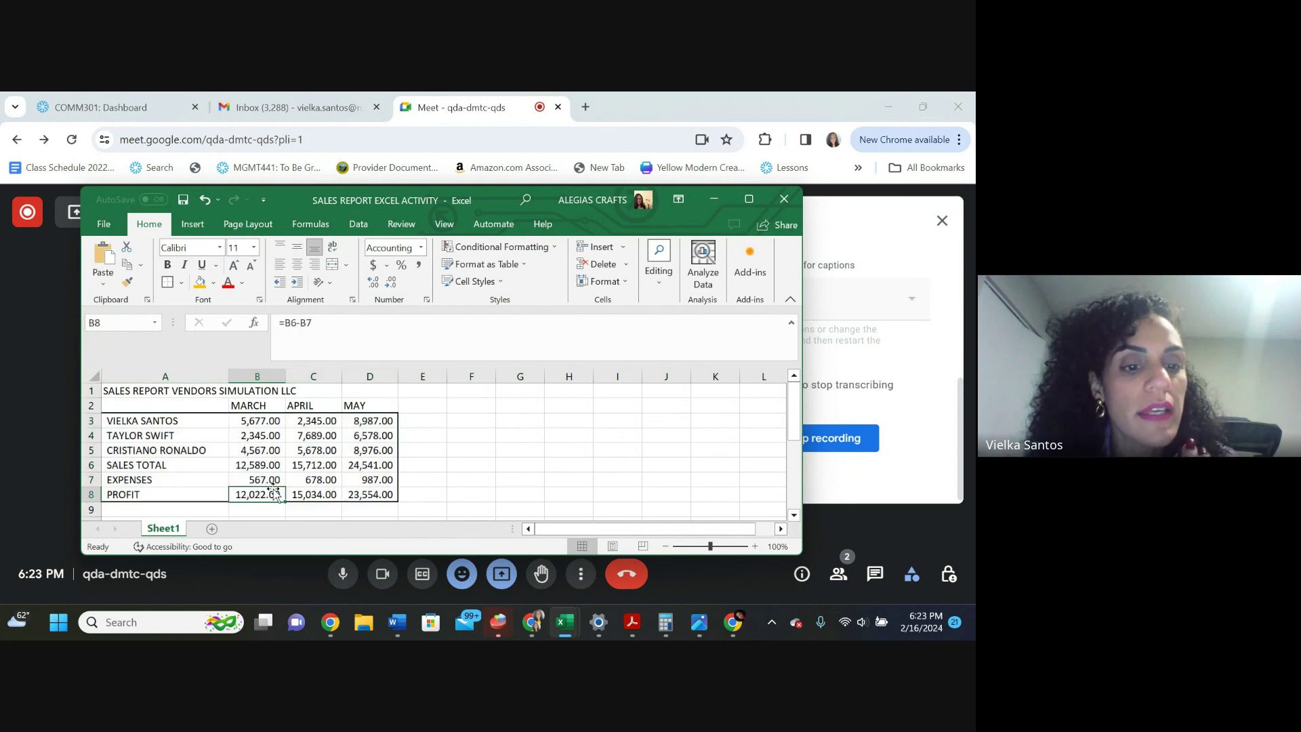
{"action": "left_click_drag", "start_coordinate": [369, 420], "coordinate": [189, 427]}
Enter the heading VENDOR in cell A2
{"action": "left_click", "coordinate": [171, 404]}
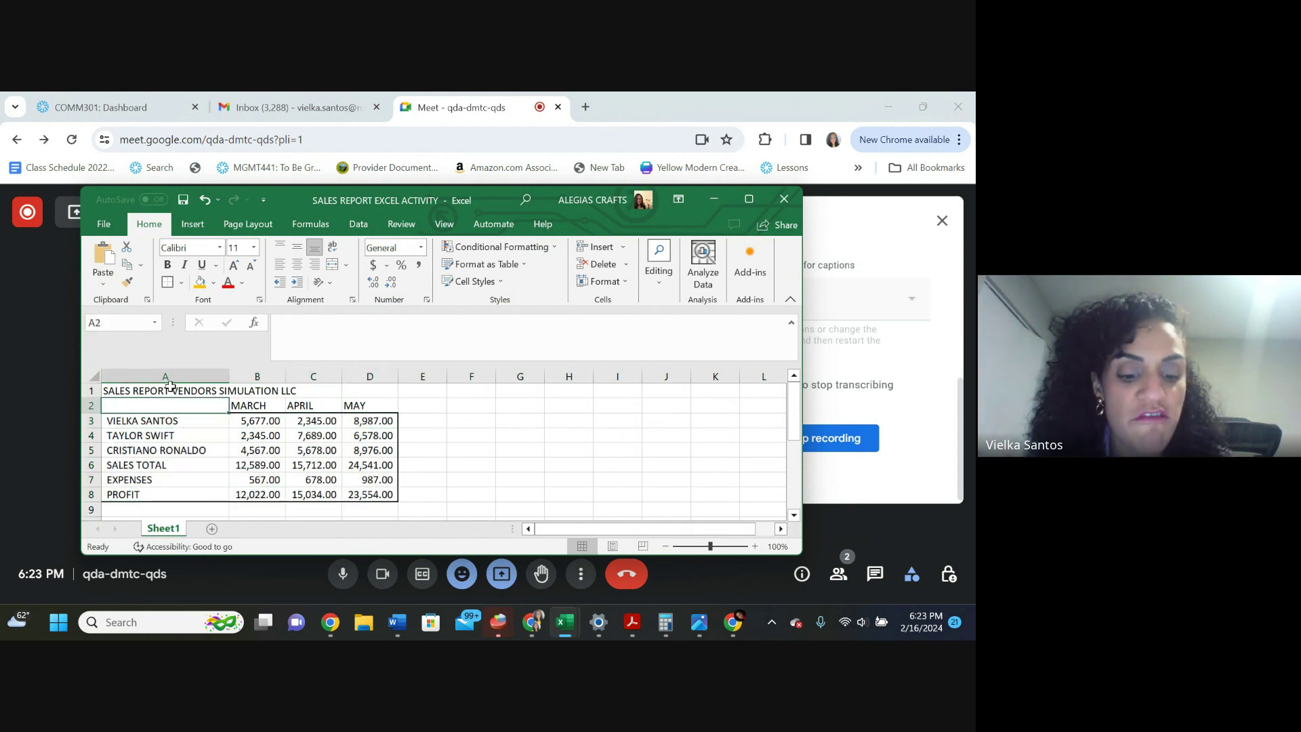
{"action": "type", "text": "VE"}
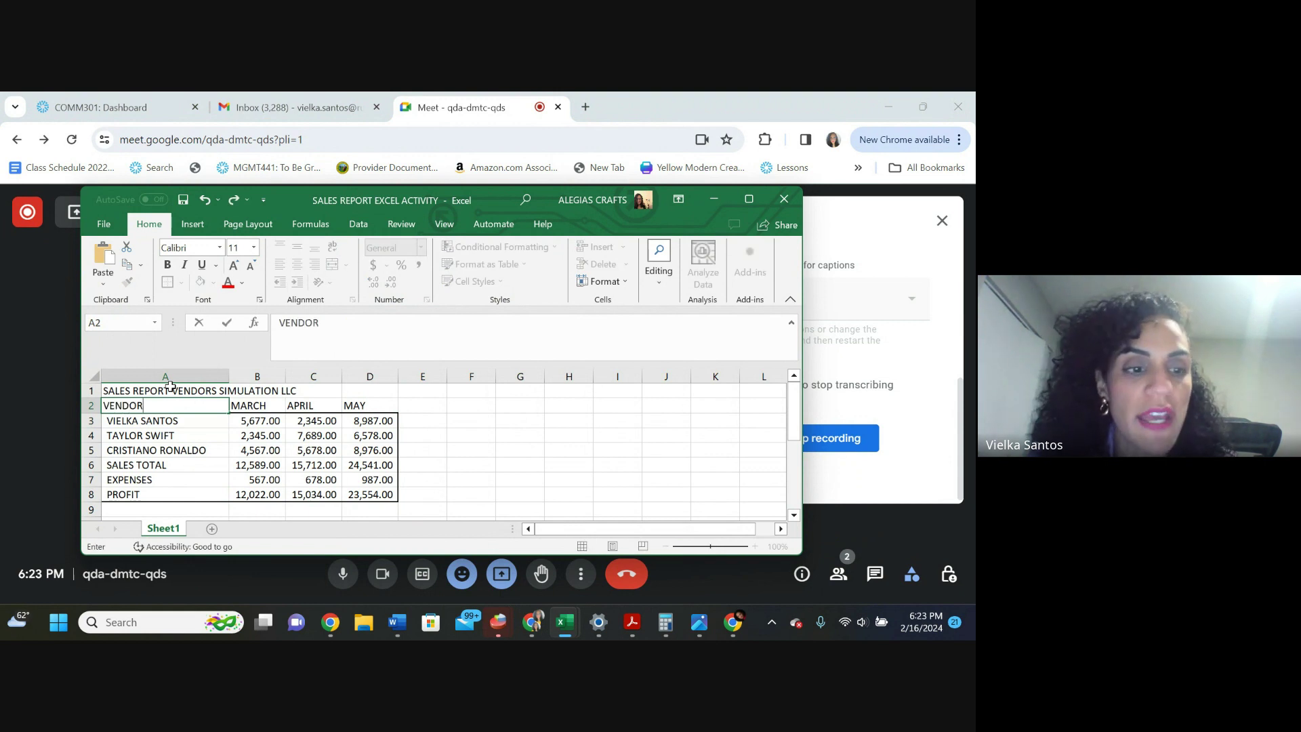
{"action": "type", "text": "NDOR"}
{"action": "left_click", "coordinate": [424, 441]}
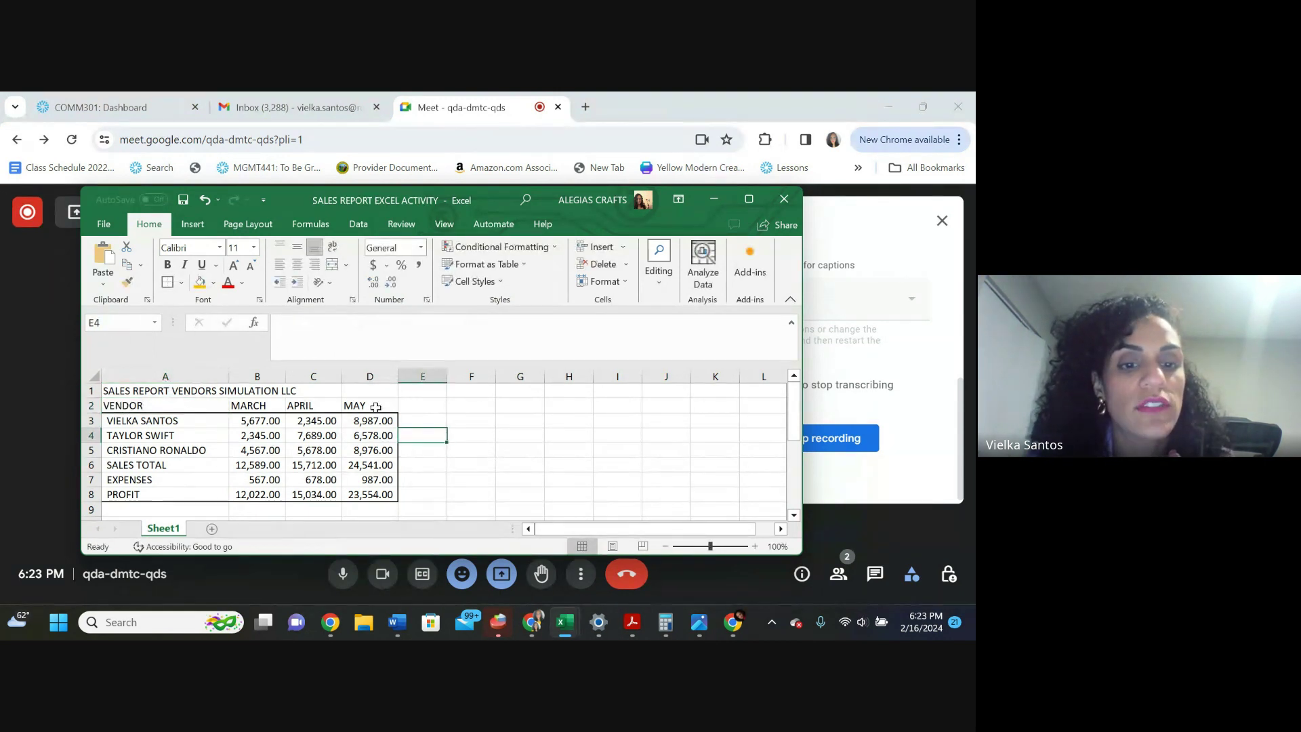
{"action": "left_click_drag", "start_coordinate": [368, 407], "coordinate": [147, 401]}
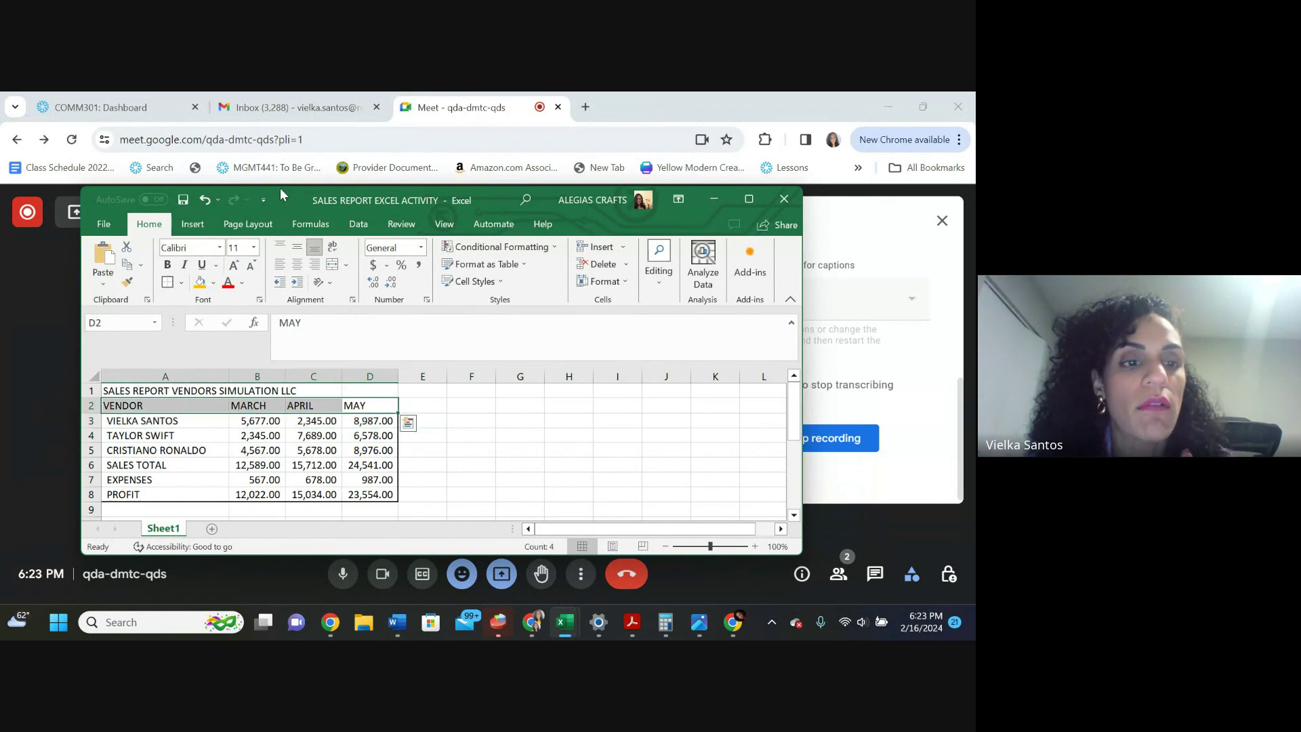
Fill header row A2:D2 orange and apply All Borders to A3:D8
{"action": "left_click", "coordinate": [200, 282]}
{"action": "left_click", "coordinate": [288, 499]}
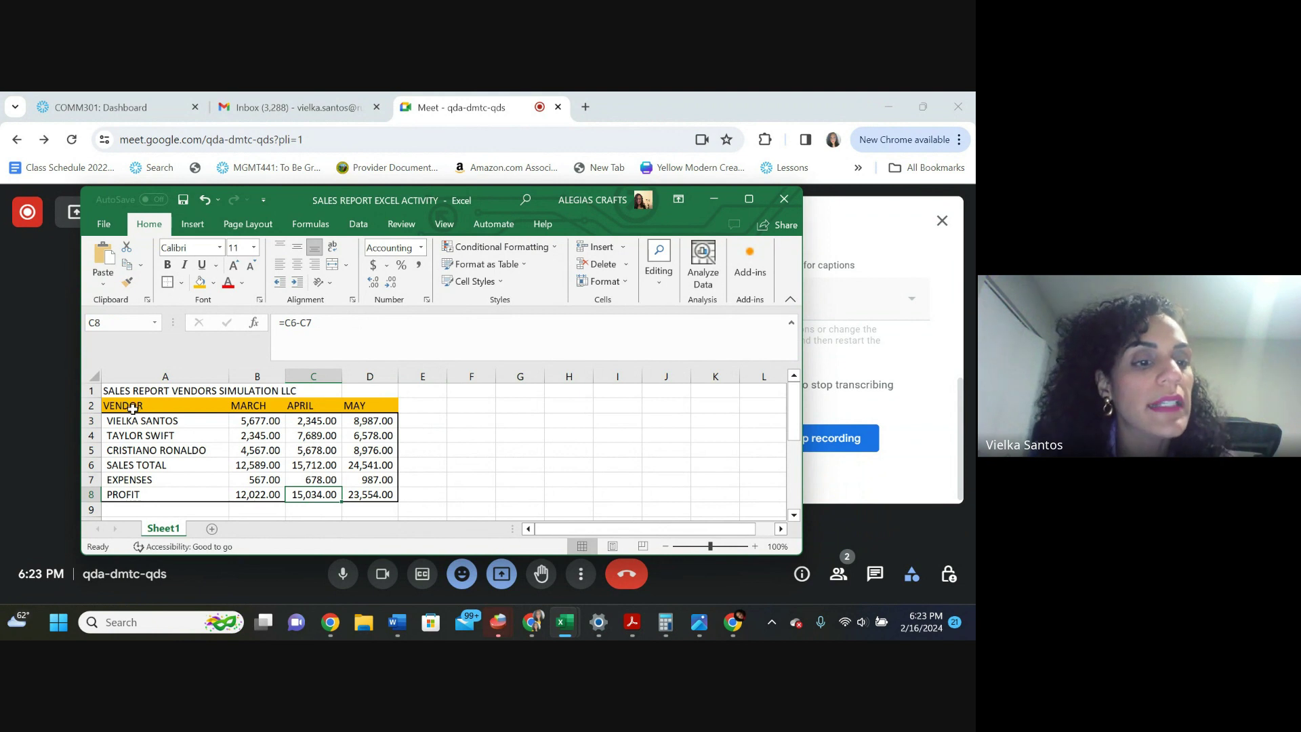
{"action": "left_click_drag", "start_coordinate": [123, 416], "coordinate": [371, 495]}
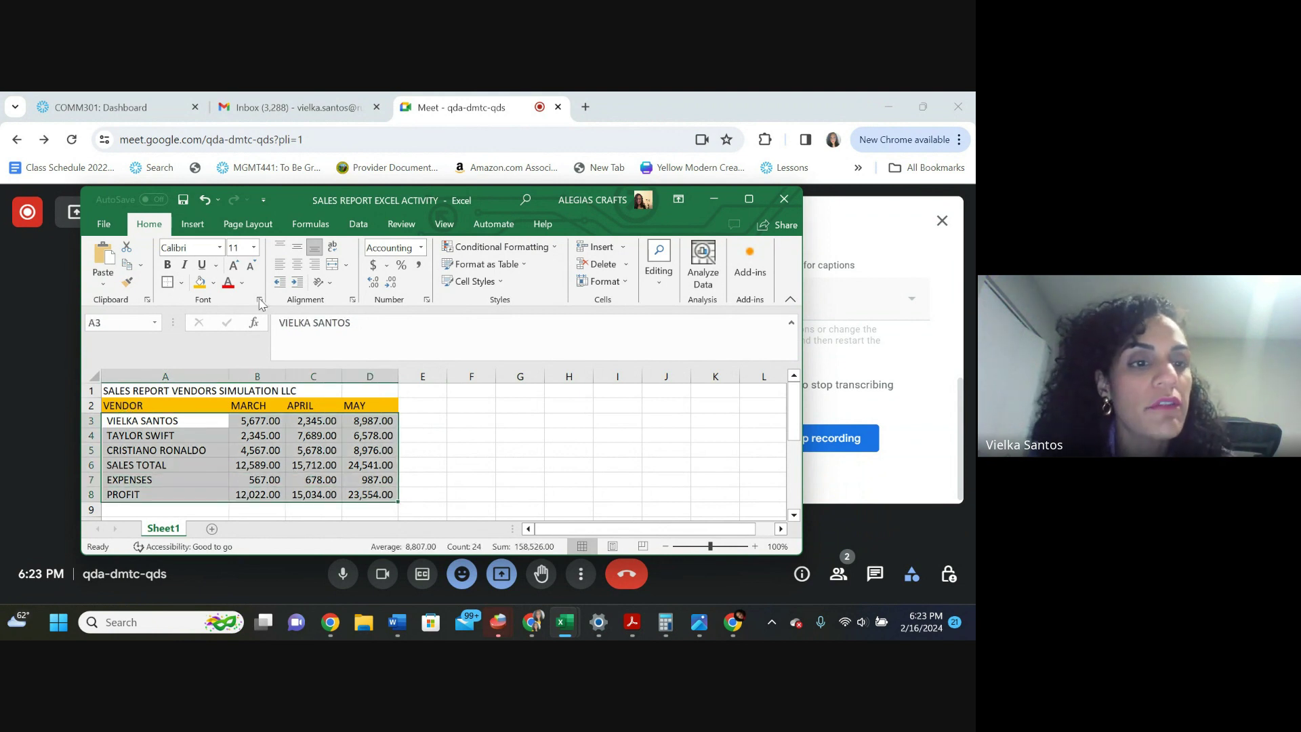
{"action": "left_click", "coordinate": [181, 283]}
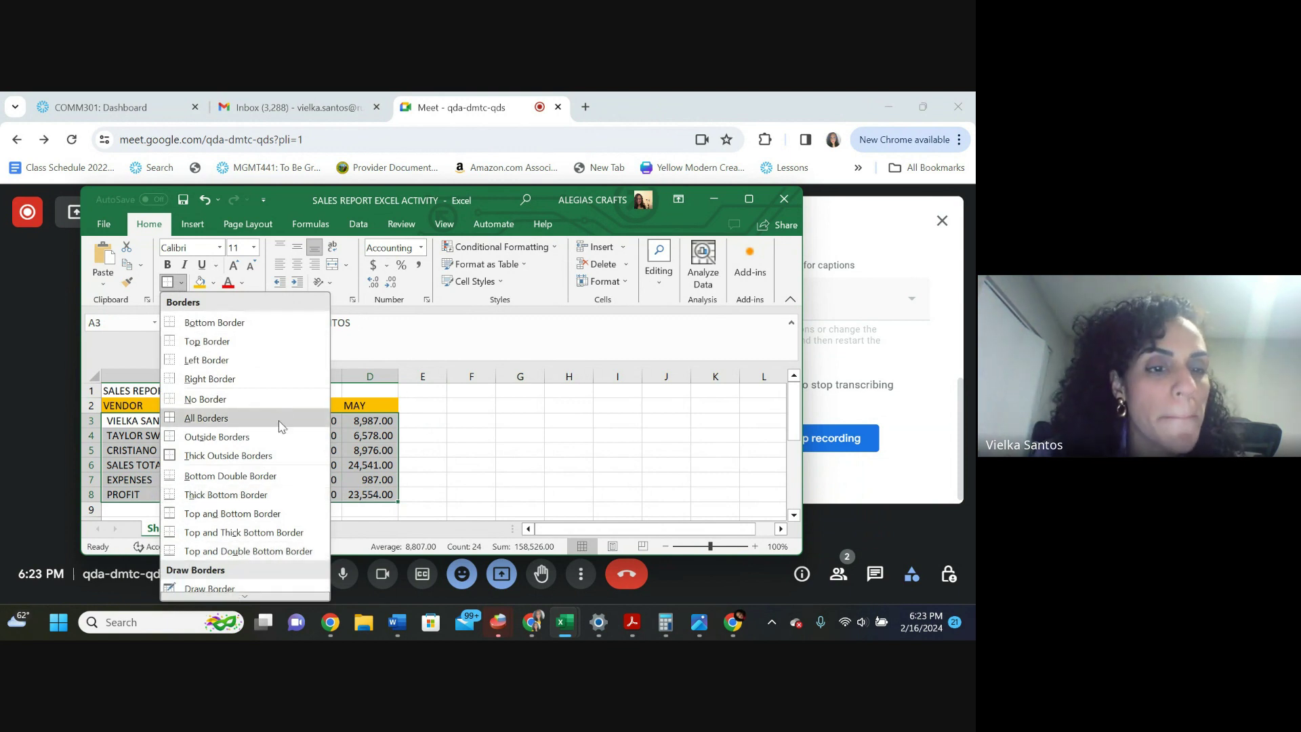
{"action": "left_click", "coordinate": [174, 418]}
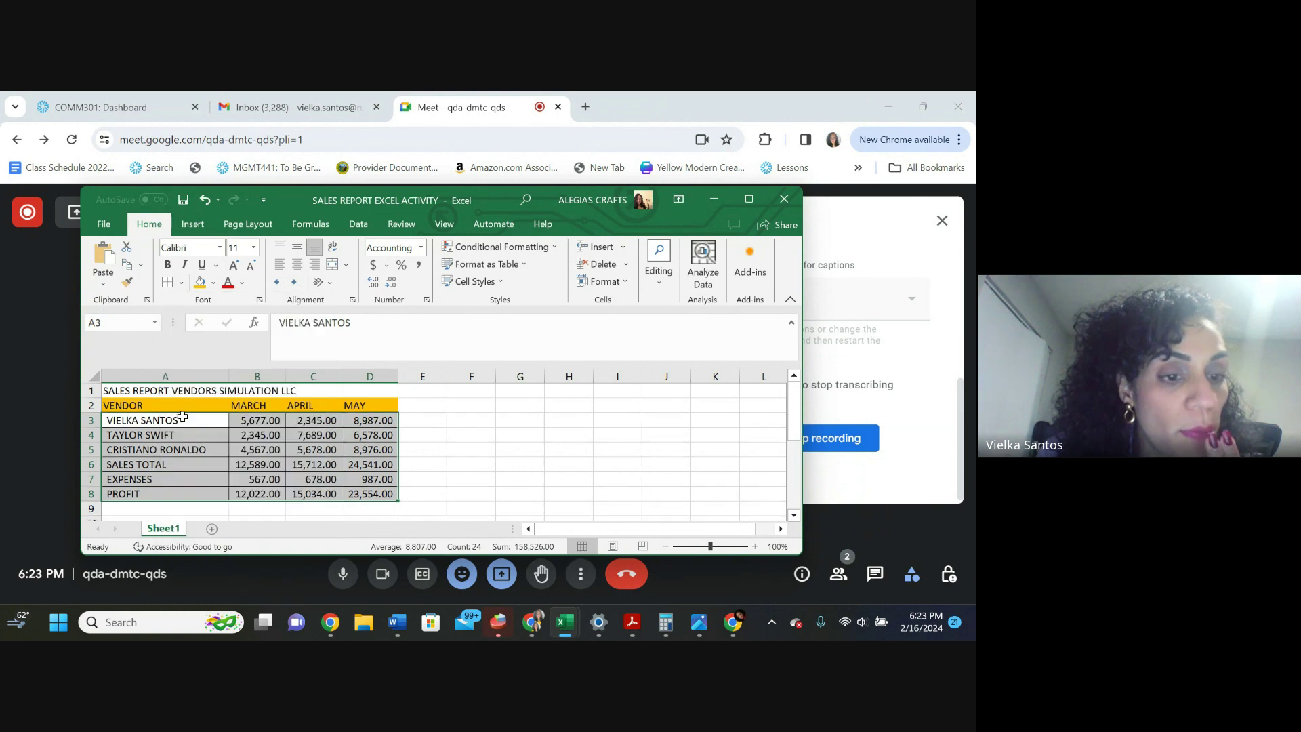
Give the PROFIT row A8:D8 a dark gold fill
{"action": "left_click", "coordinate": [376, 496]}
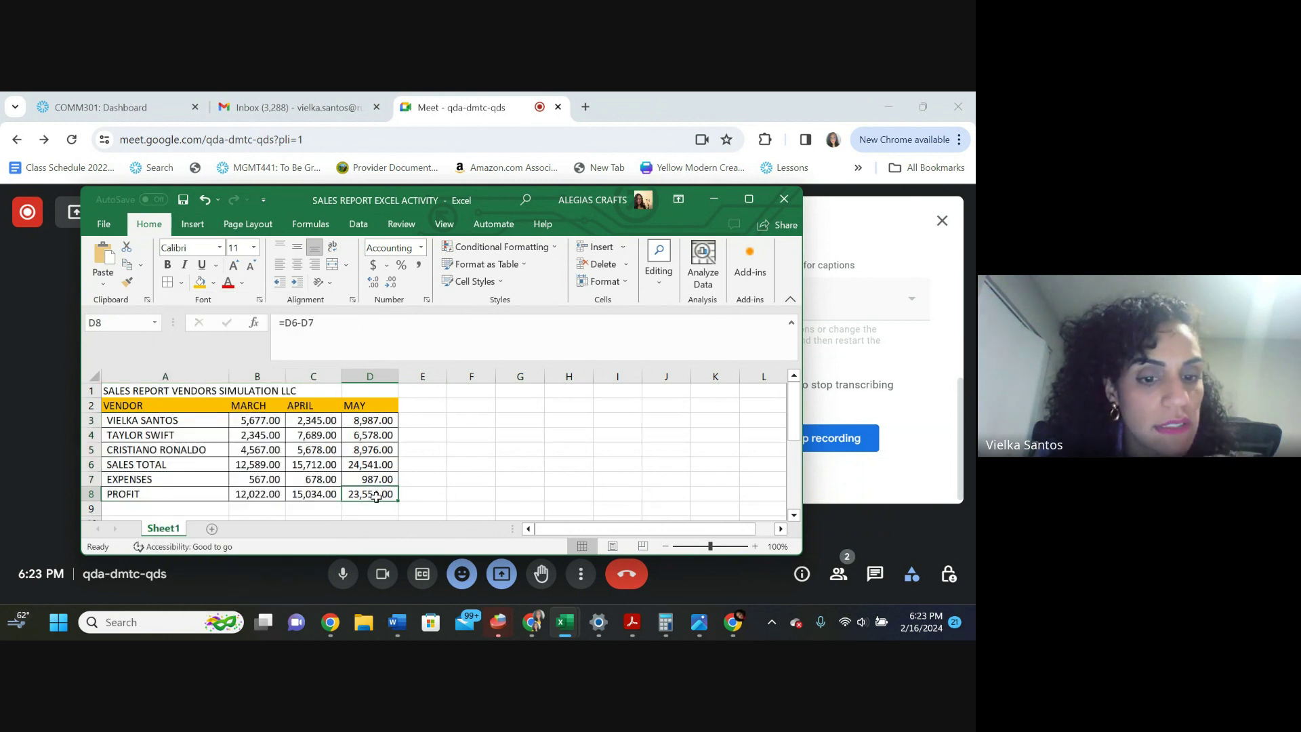
{"action": "left_click_drag", "start_coordinate": [376, 496], "coordinate": [167, 498]}
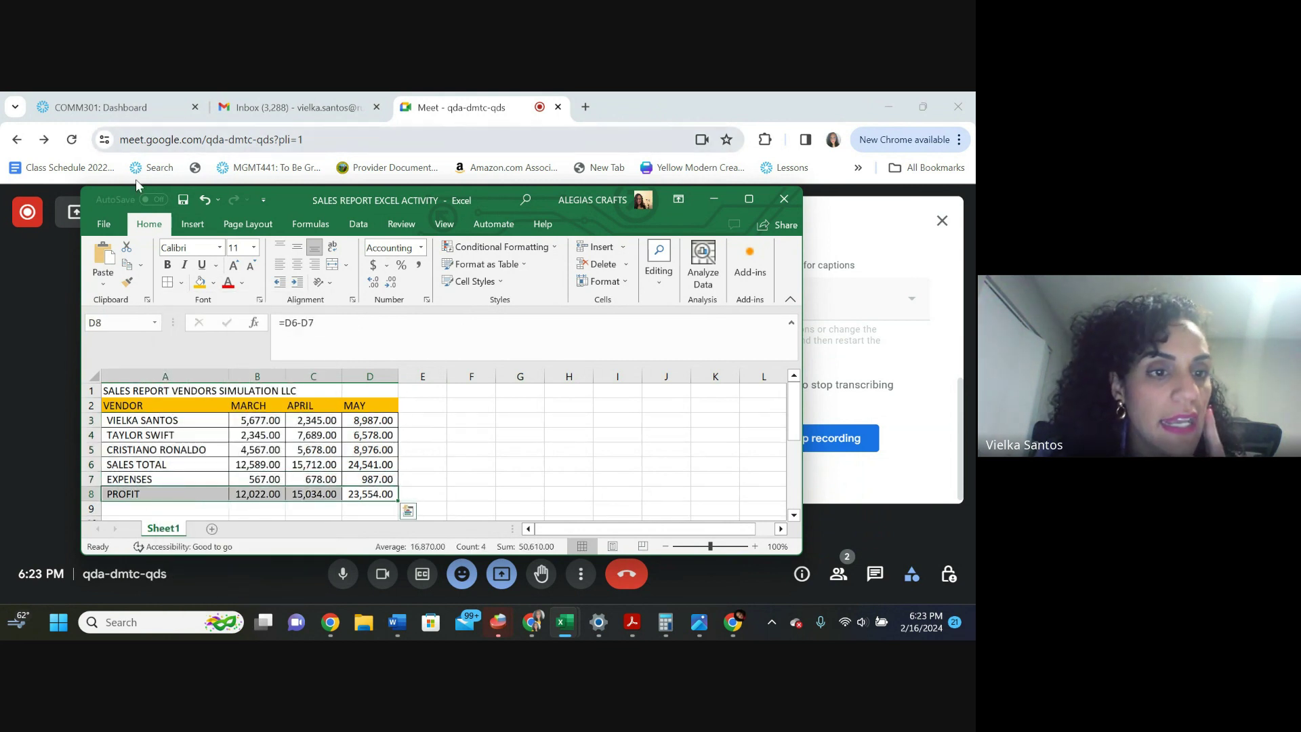
{"action": "left_click", "coordinate": [216, 265]}
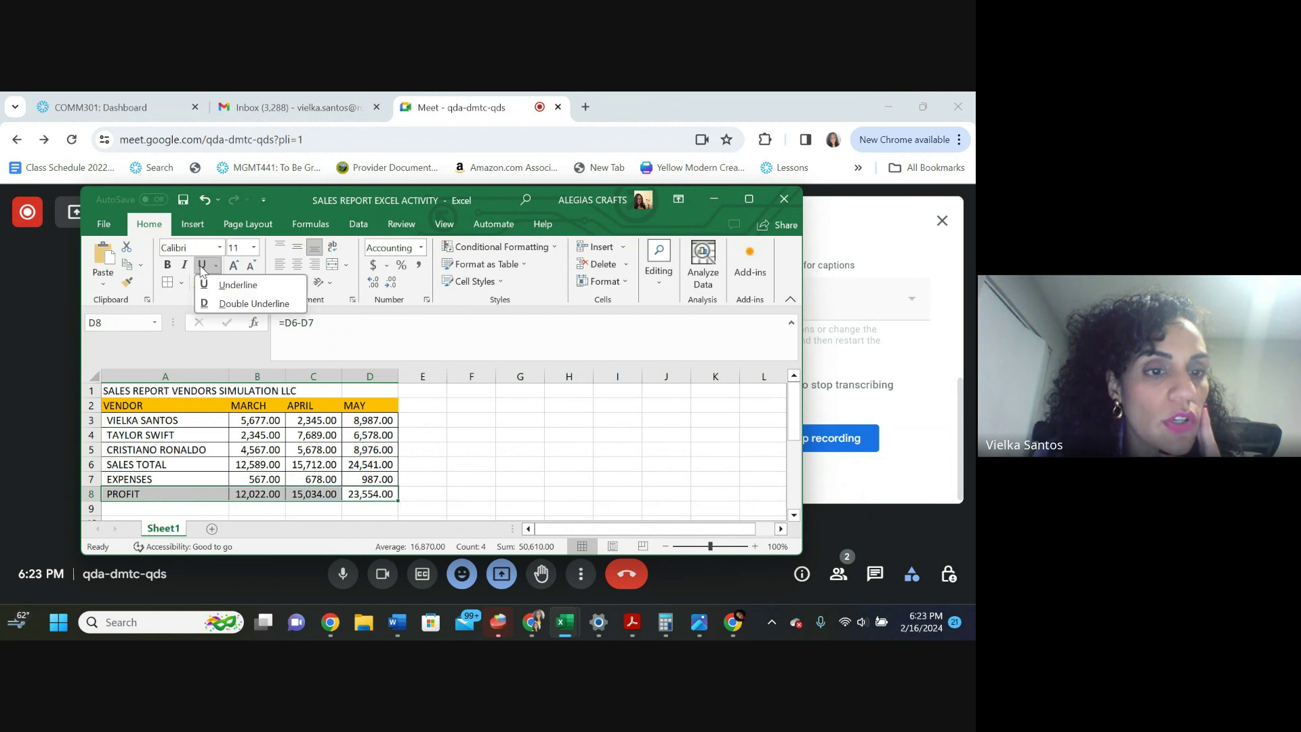
{"action": "left_click", "coordinate": [182, 283]}
{"action": "left_click", "coordinate": [200, 282]}
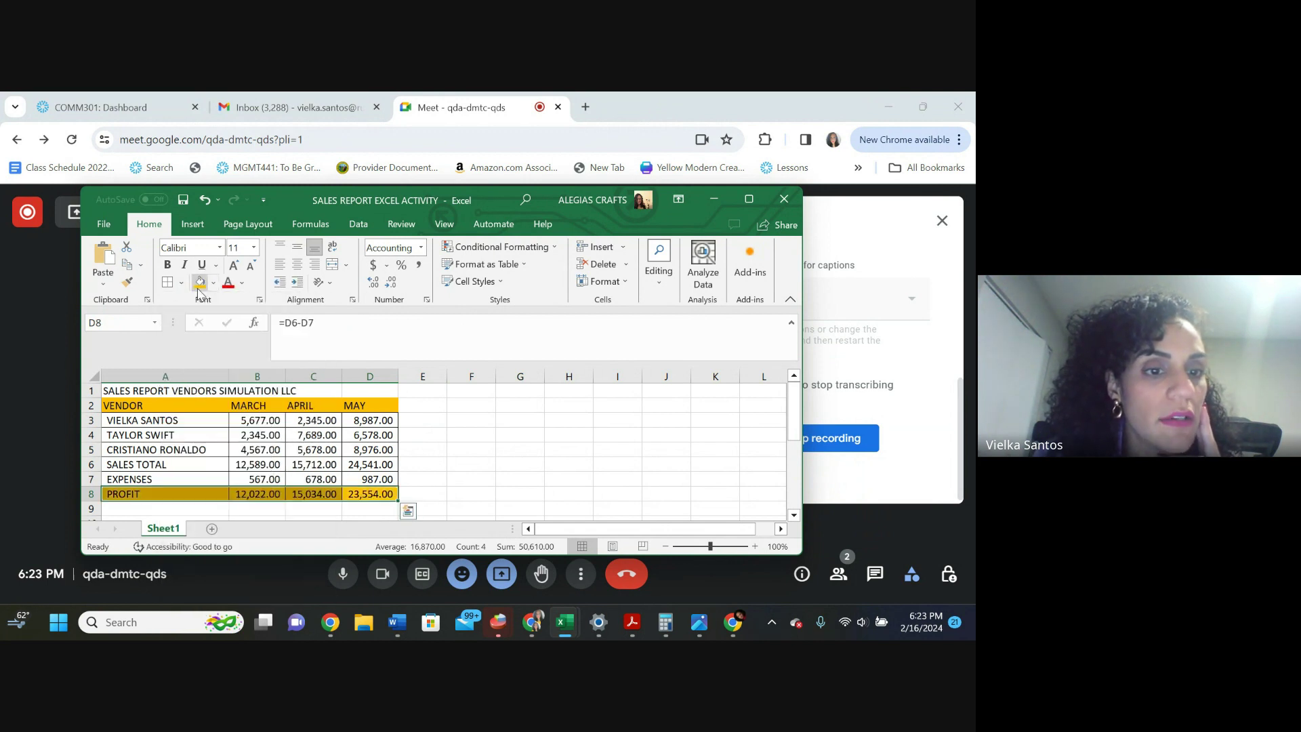
{"action": "left_click", "coordinate": [213, 289]}
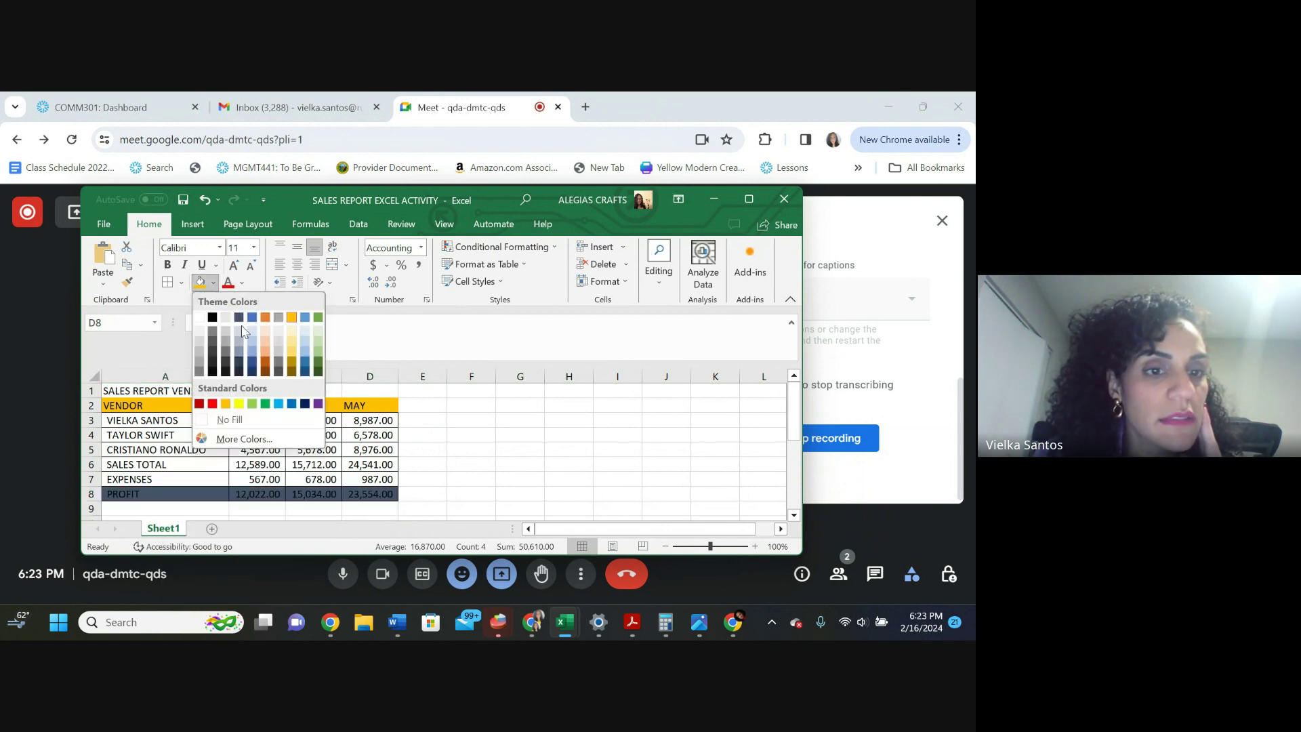
{"action": "left_click", "coordinate": [291, 366]}
{"action": "left_click", "coordinate": [498, 429]}
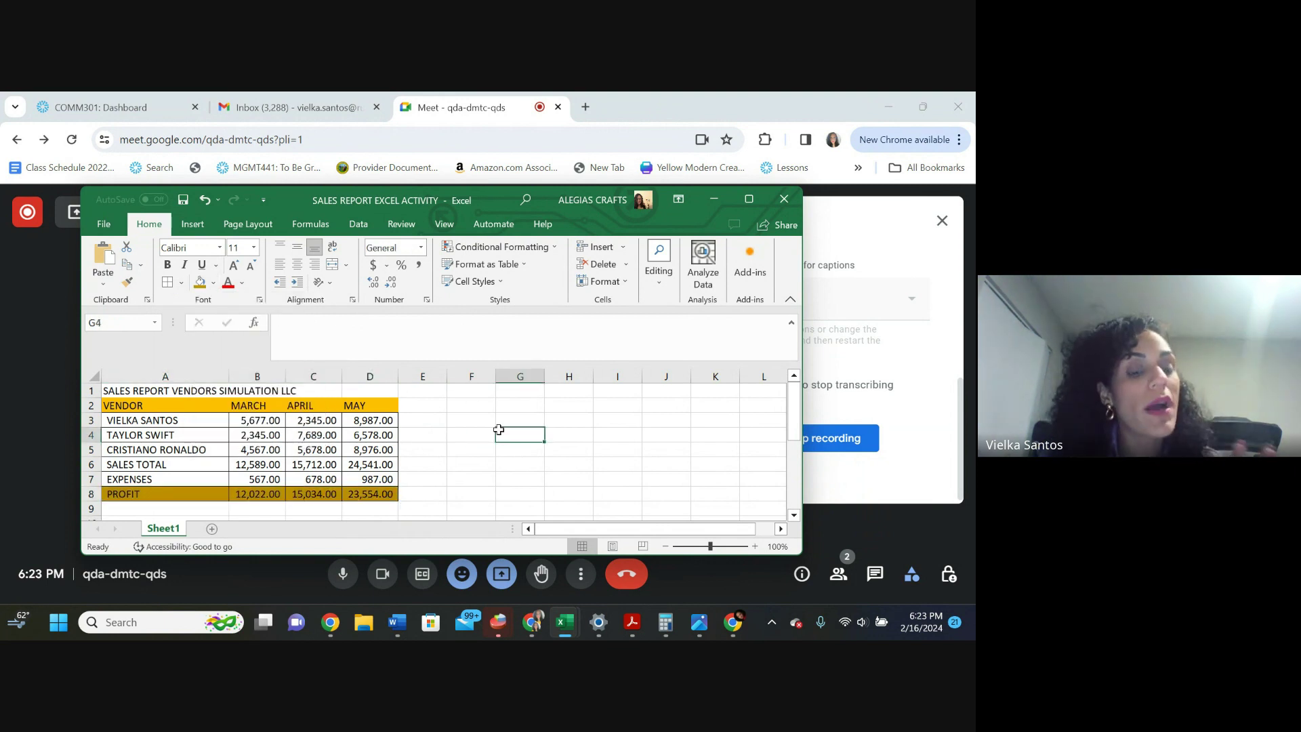
Make the PROFIT row A8:D8 text bold
{"action": "left_click_drag", "start_coordinate": [396, 493], "coordinate": [156, 493]}
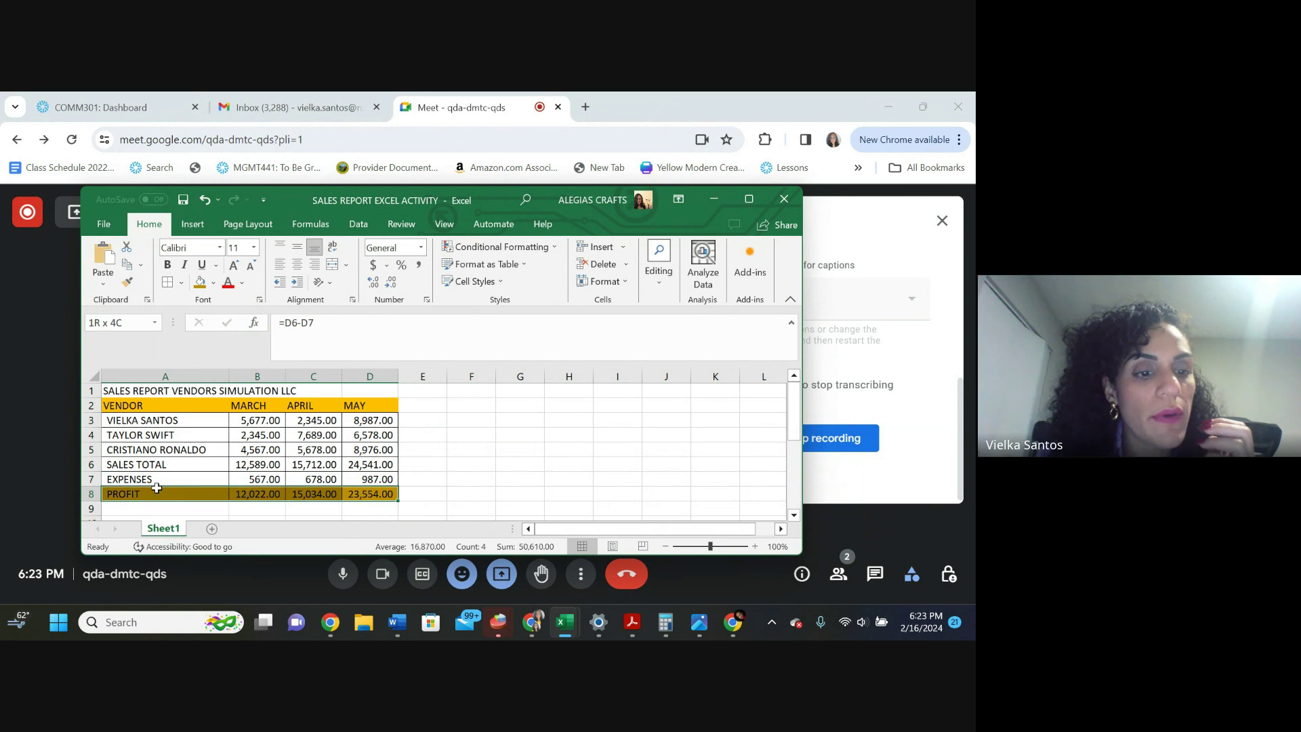
{"action": "left_click", "coordinate": [167, 264]}
{"action": "left_click", "coordinate": [520, 463]}
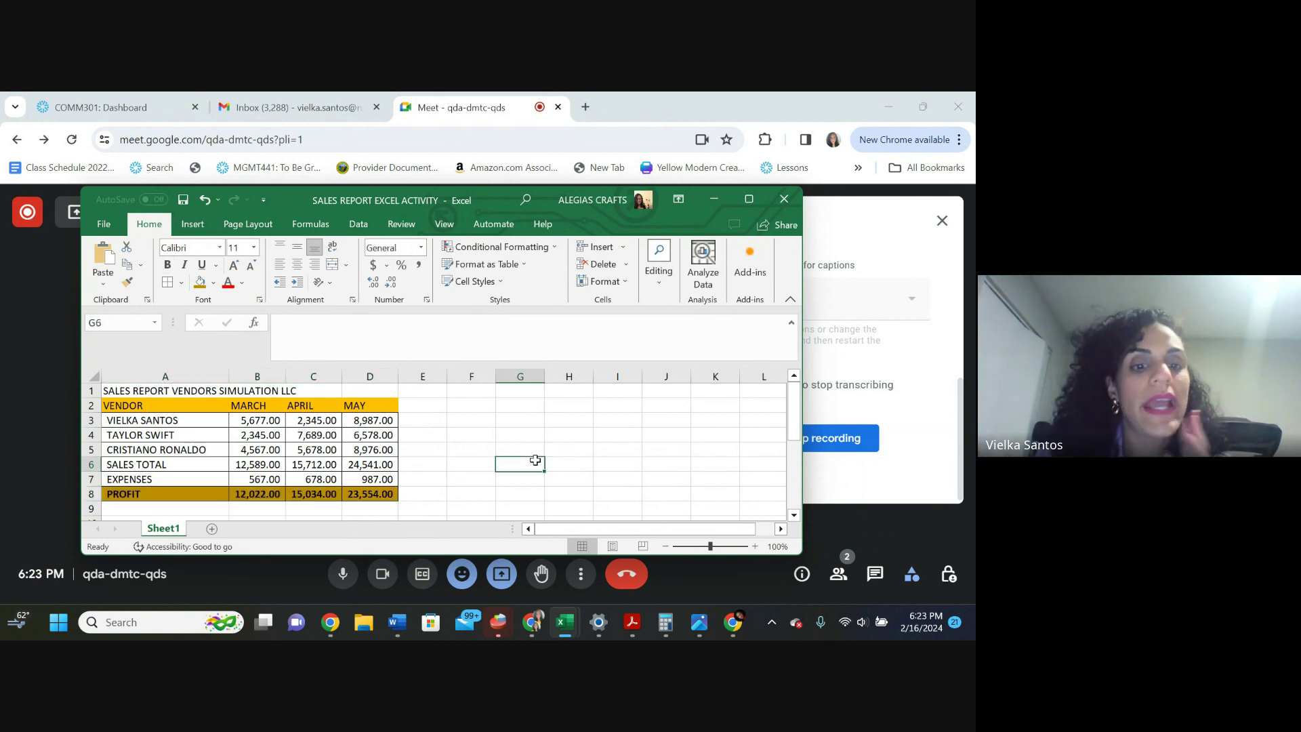
{"action": "left_click", "coordinate": [192, 223]}
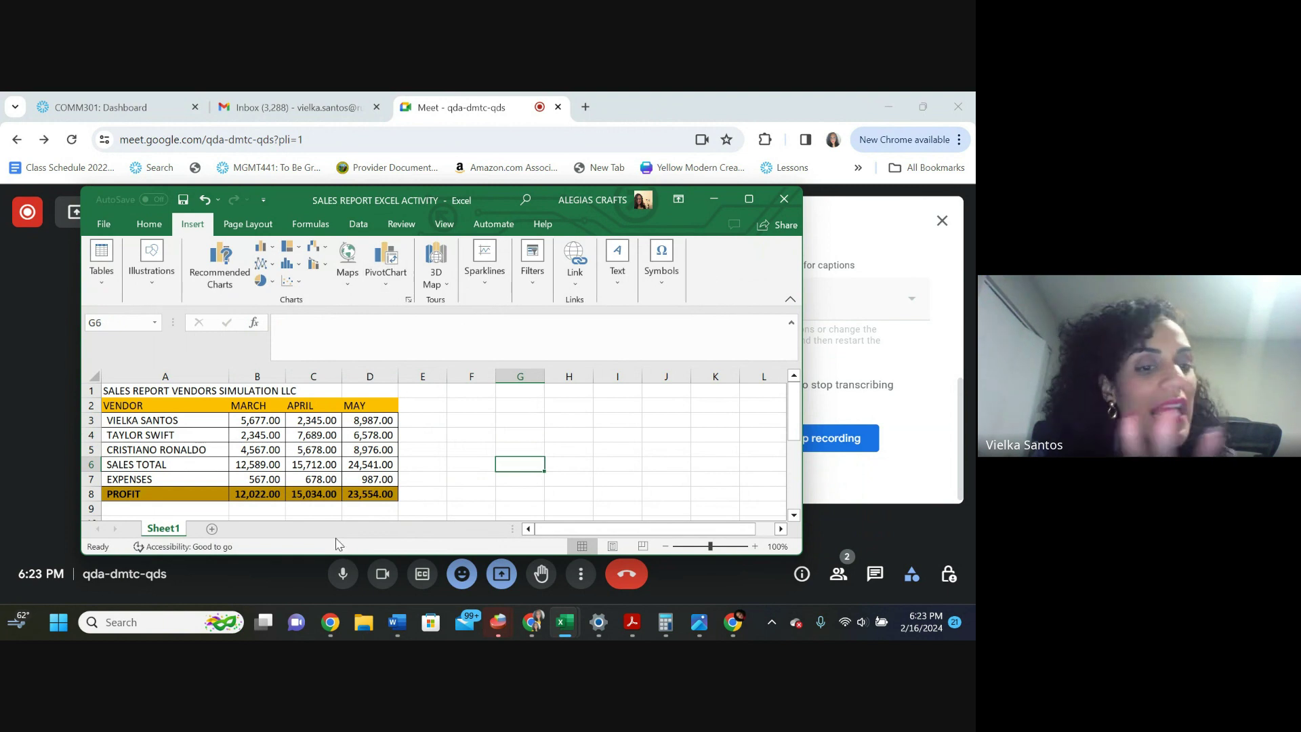
Rename Sheet1 to REPORT and maximize the workbook window
{"action": "double_click", "coordinate": [162, 529]}
{"action": "type", "text": "REPORT"}
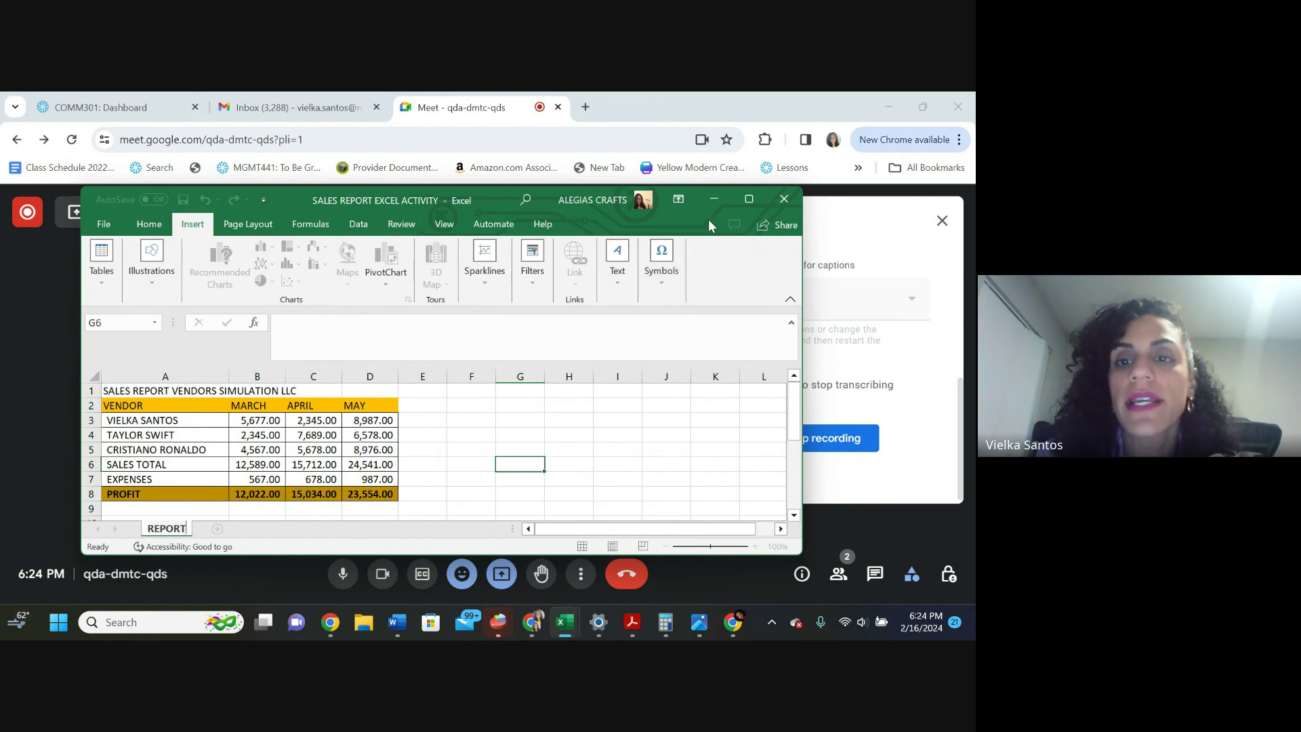
{"action": "left_click_drag", "start_coordinate": [494, 202], "coordinate": [429, 238]}
{"action": "left_click", "coordinate": [682, 234]}
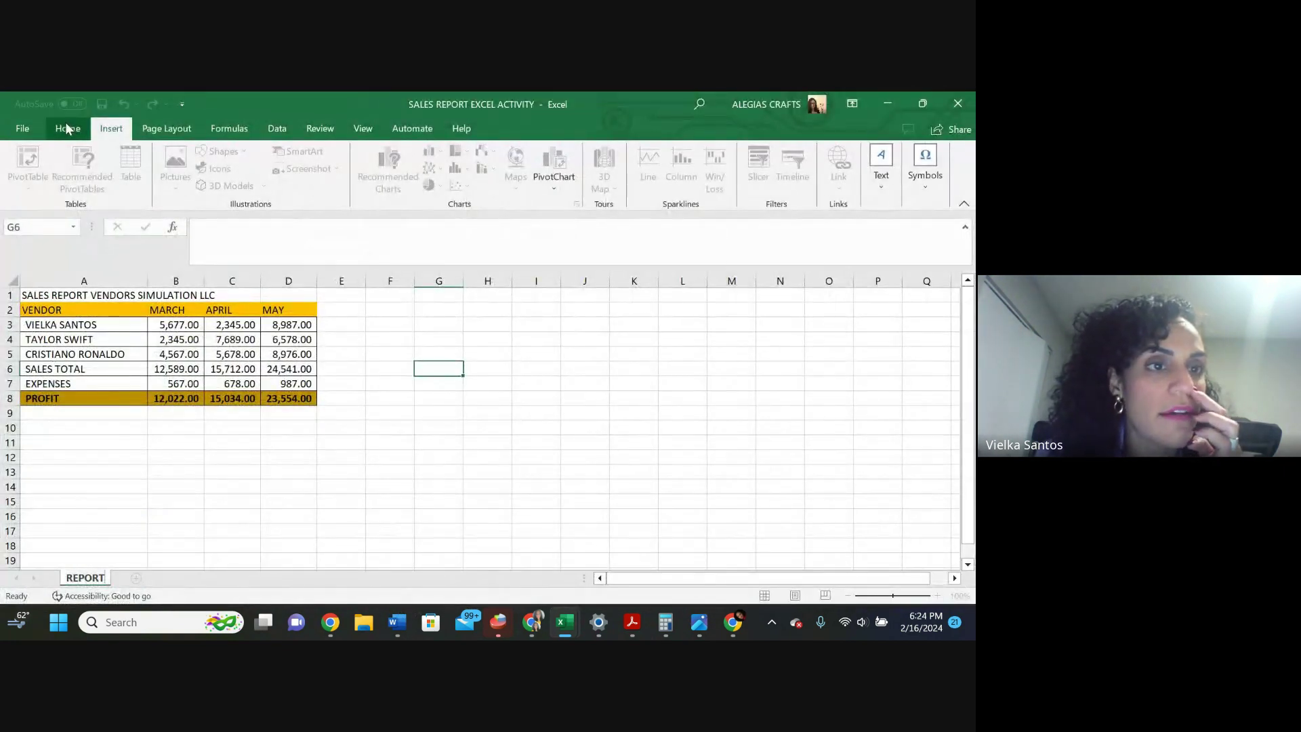
Insert a 2-D Clustered Column chart from the data in A3:D6
{"action": "left_click", "coordinate": [244, 131]}
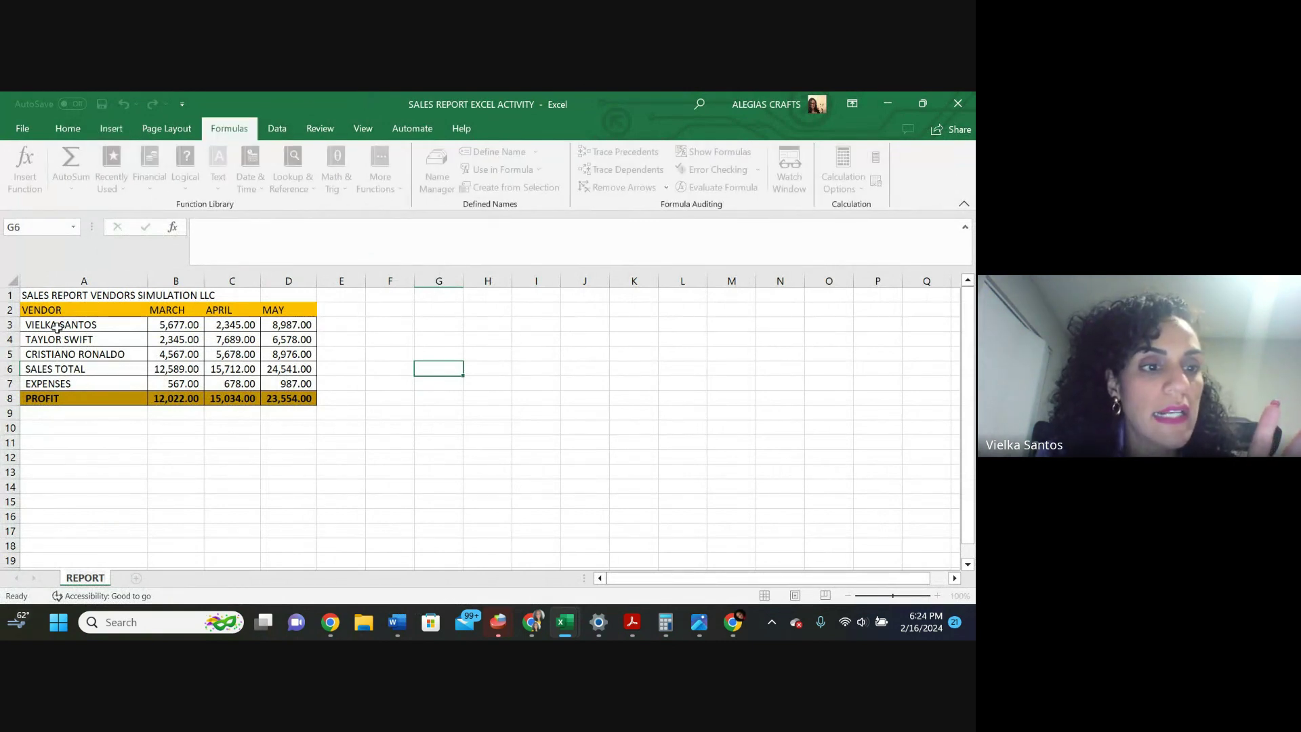
{"action": "left_click_drag", "start_coordinate": [57, 327], "coordinate": [307, 365]}
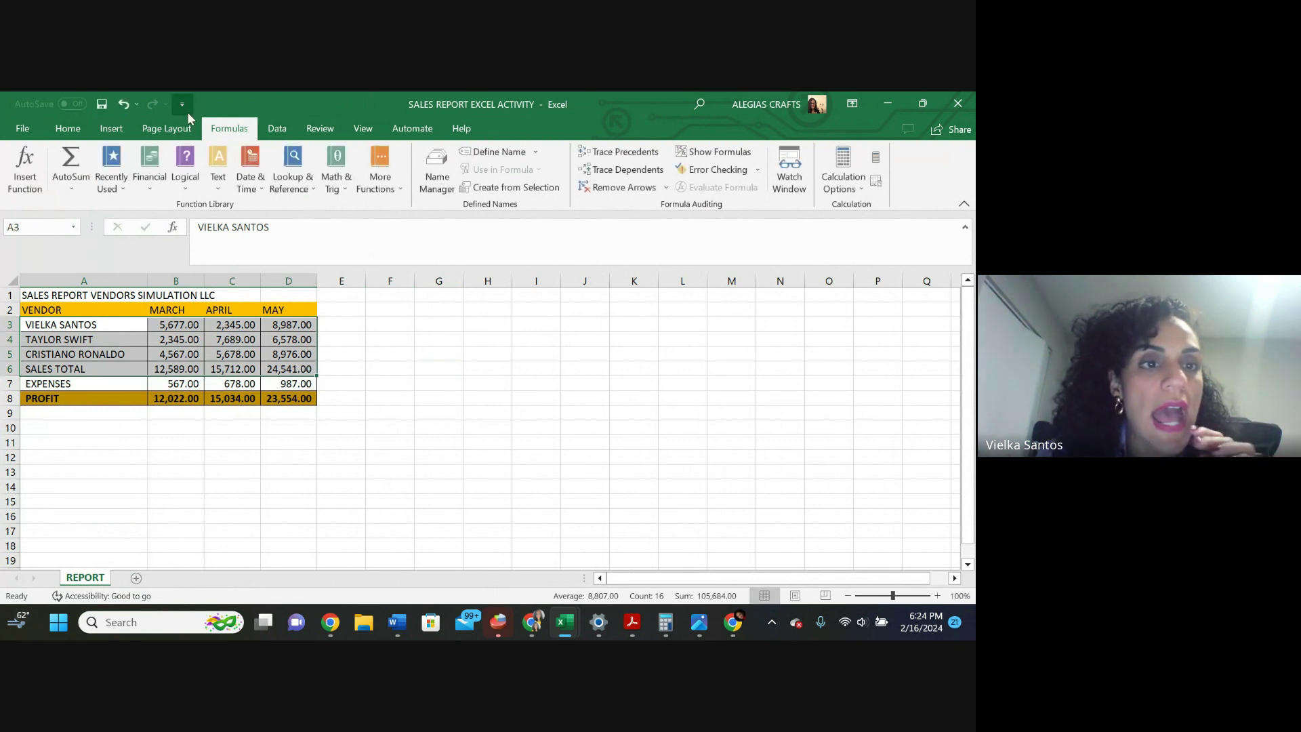
{"action": "left_click", "coordinate": [111, 129]}
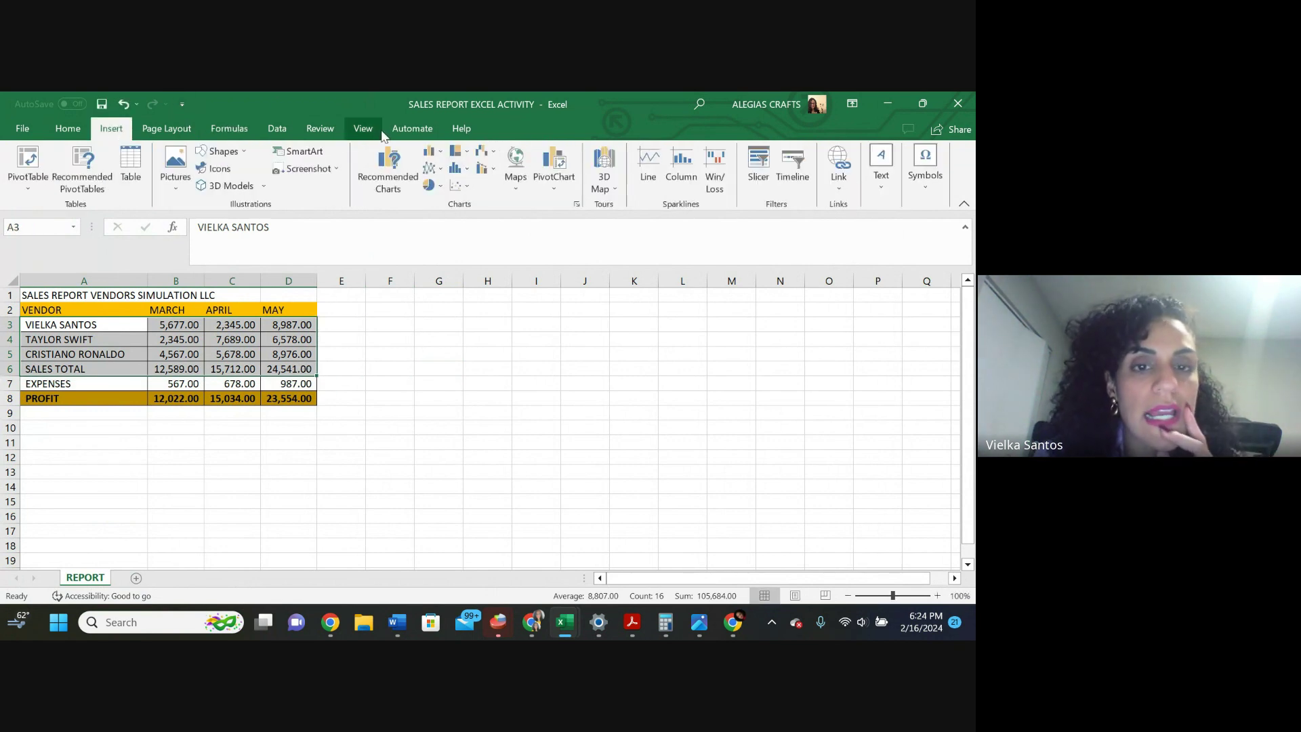
{"action": "left_click", "coordinate": [439, 158]}
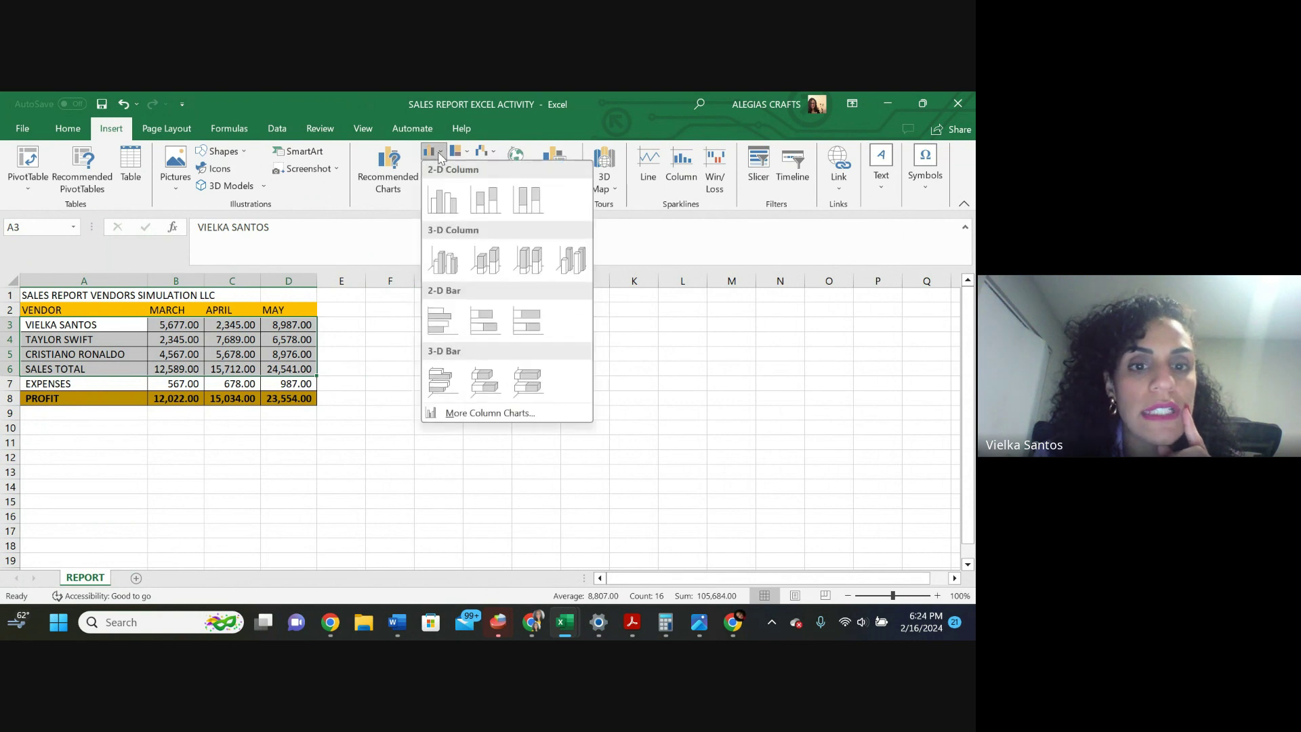
{"action": "left_click", "coordinate": [433, 219]}
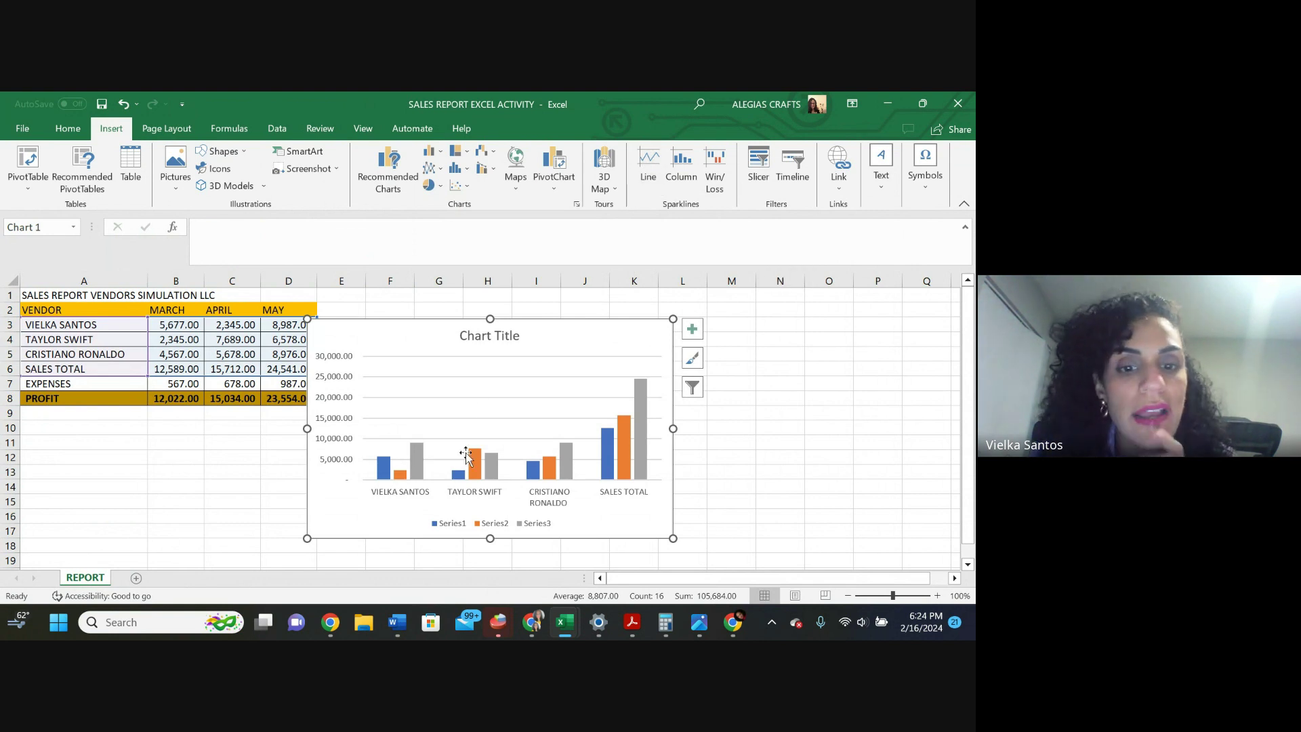
Add data labels to the Series3, Series1 and Series2 columns
{"action": "right_click", "coordinate": [420, 477]}
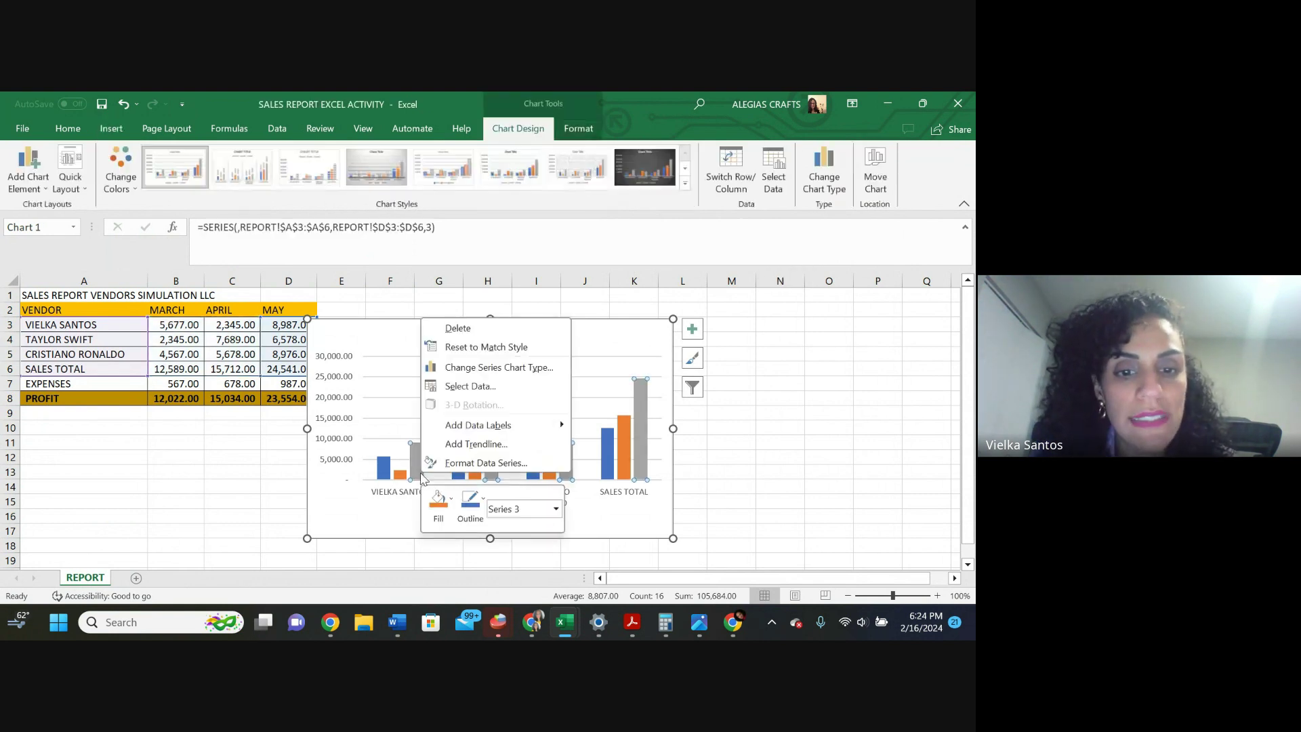
{"action": "left_click", "coordinate": [491, 429]}
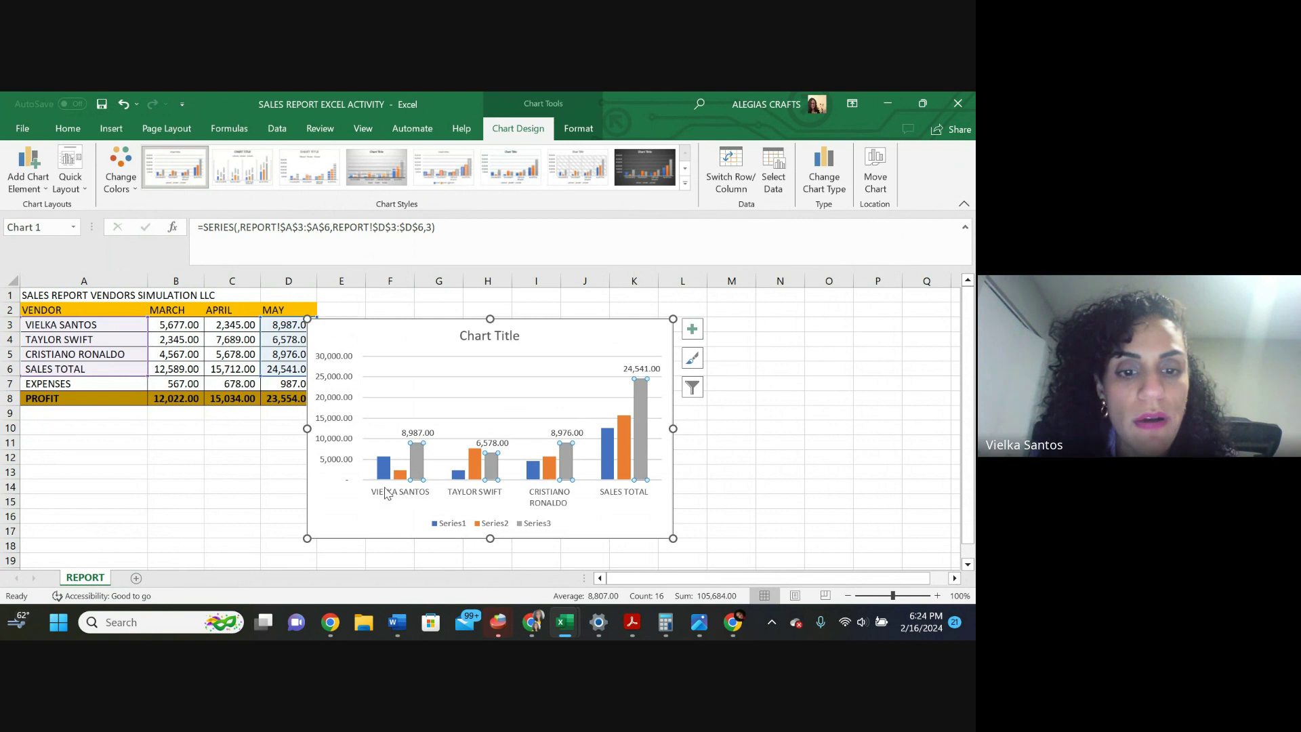
{"action": "right_click", "coordinate": [383, 471]}
{"action": "left_click", "coordinate": [455, 419]}
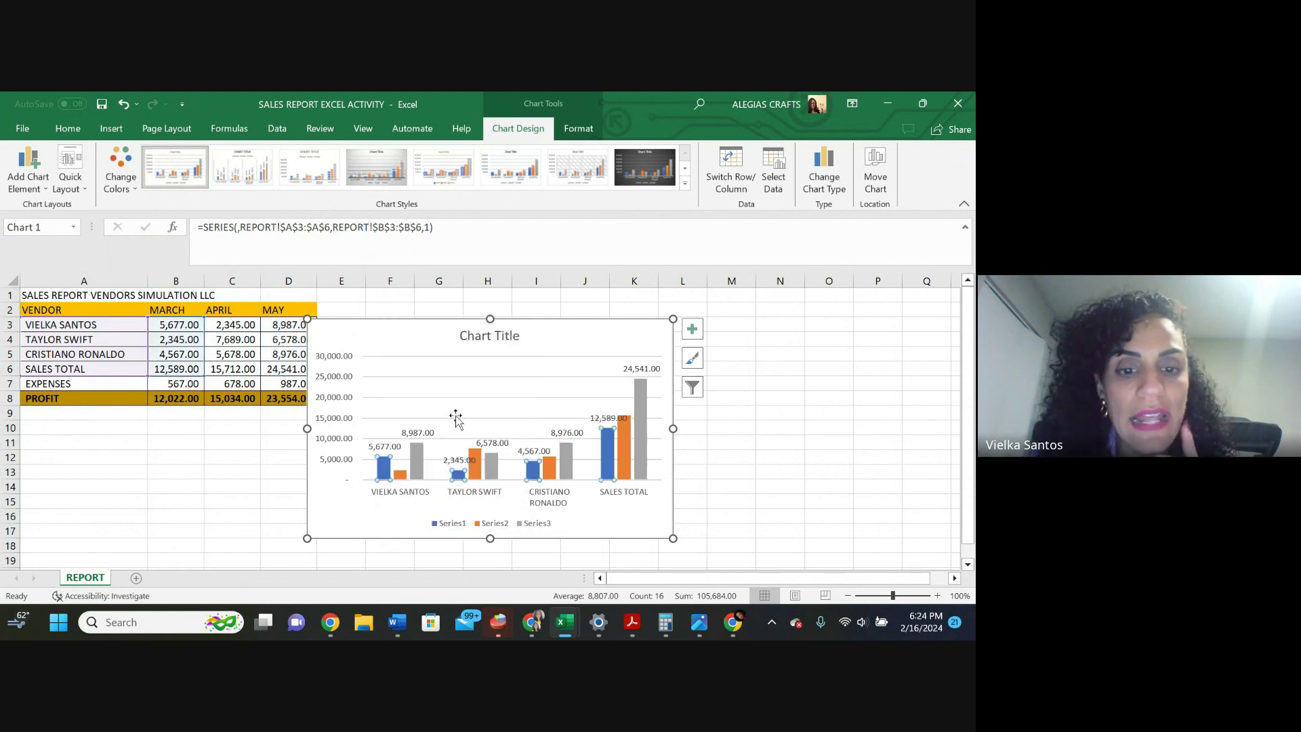
{"action": "right_click", "coordinate": [400, 476]}
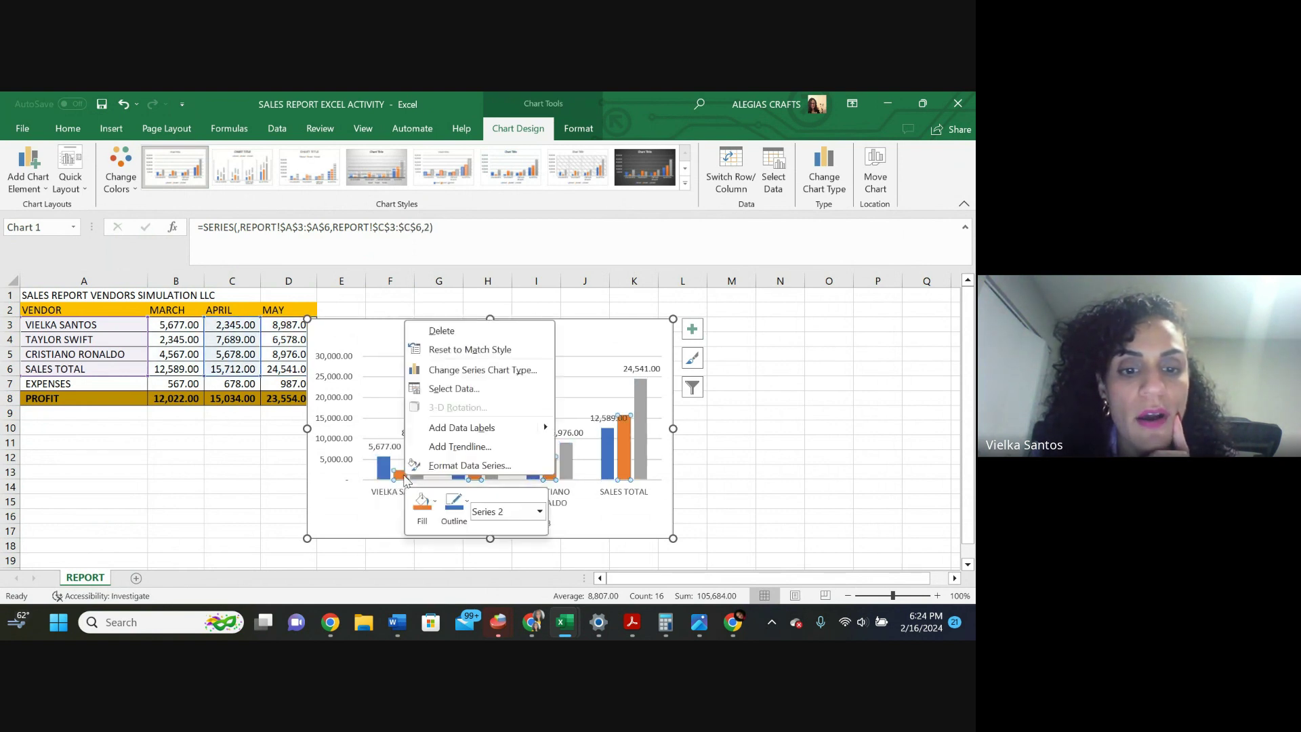
{"action": "left_click", "coordinate": [455, 425]}
Move the 5,677.00, 4,567.00, 15,712.00 and 12,589.00 labels clear of their bars
{"action": "left_click", "coordinate": [375, 446]}
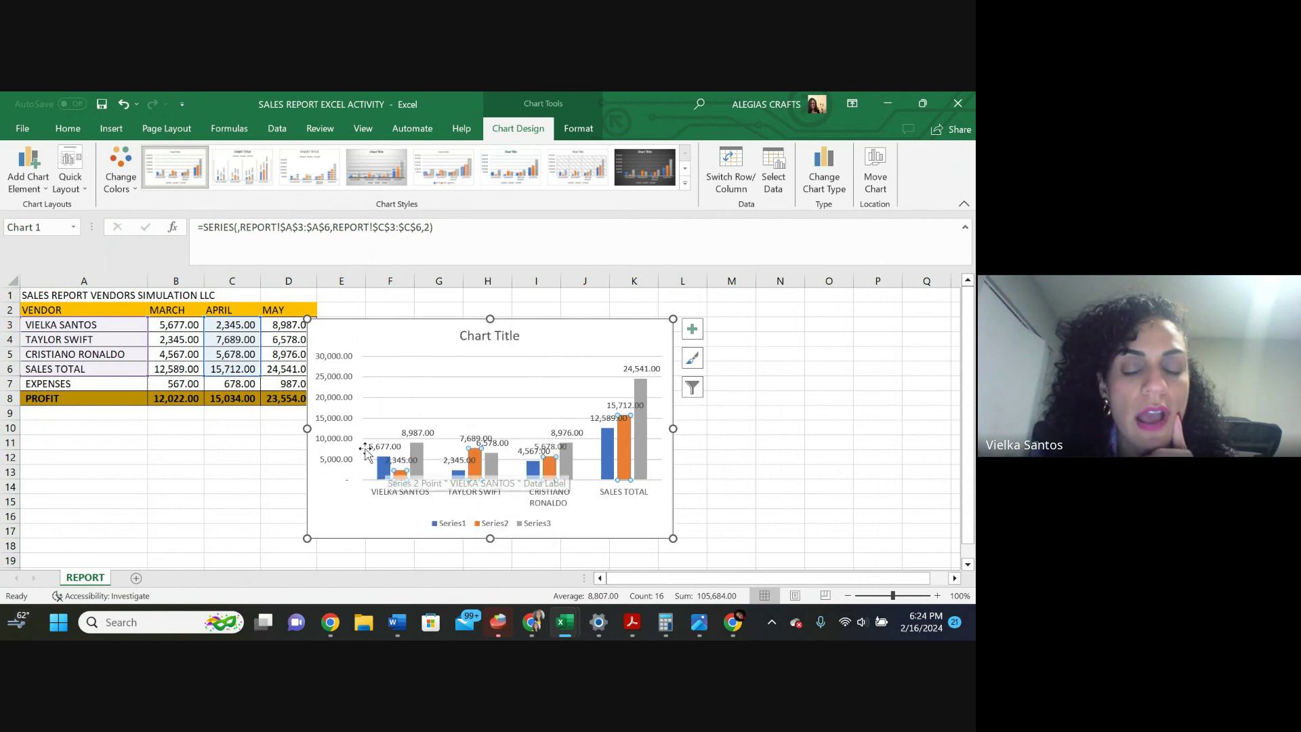
{"action": "left_click_drag", "start_coordinate": [375, 446], "coordinate": [368, 418]}
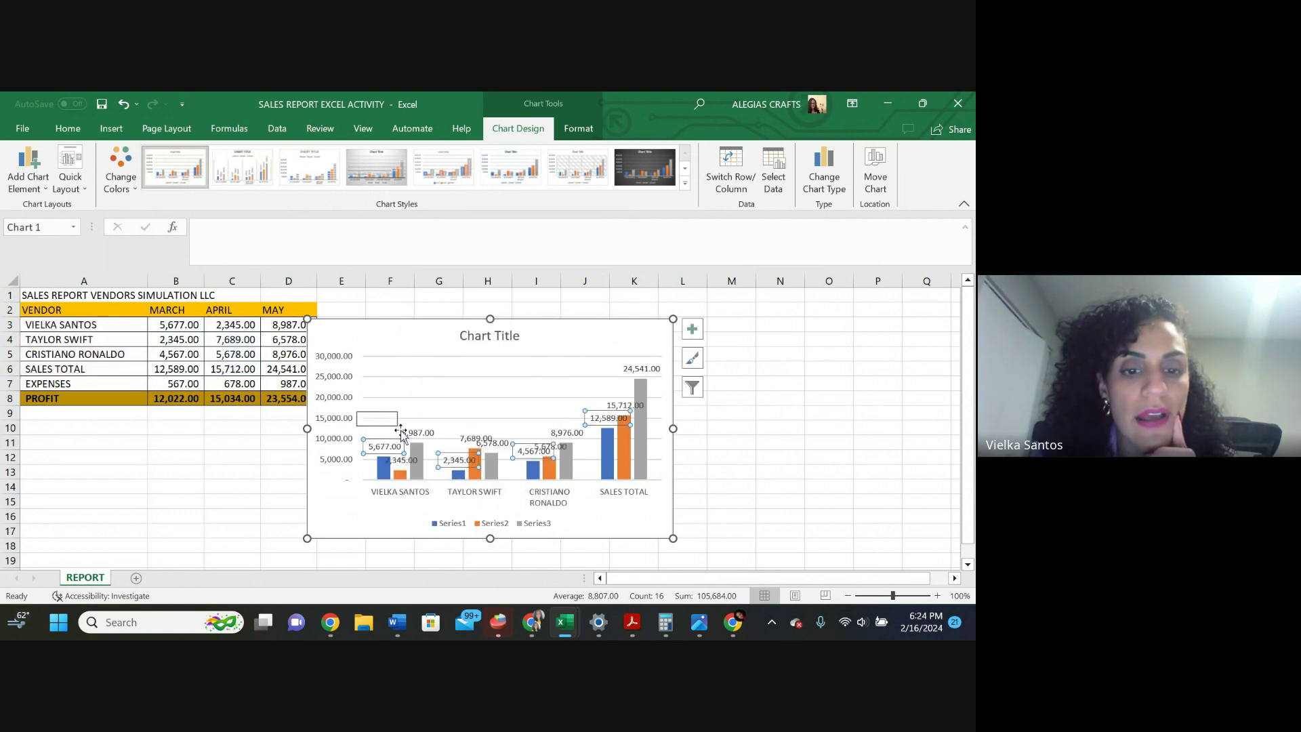
{"action": "left_click", "coordinate": [473, 339]}
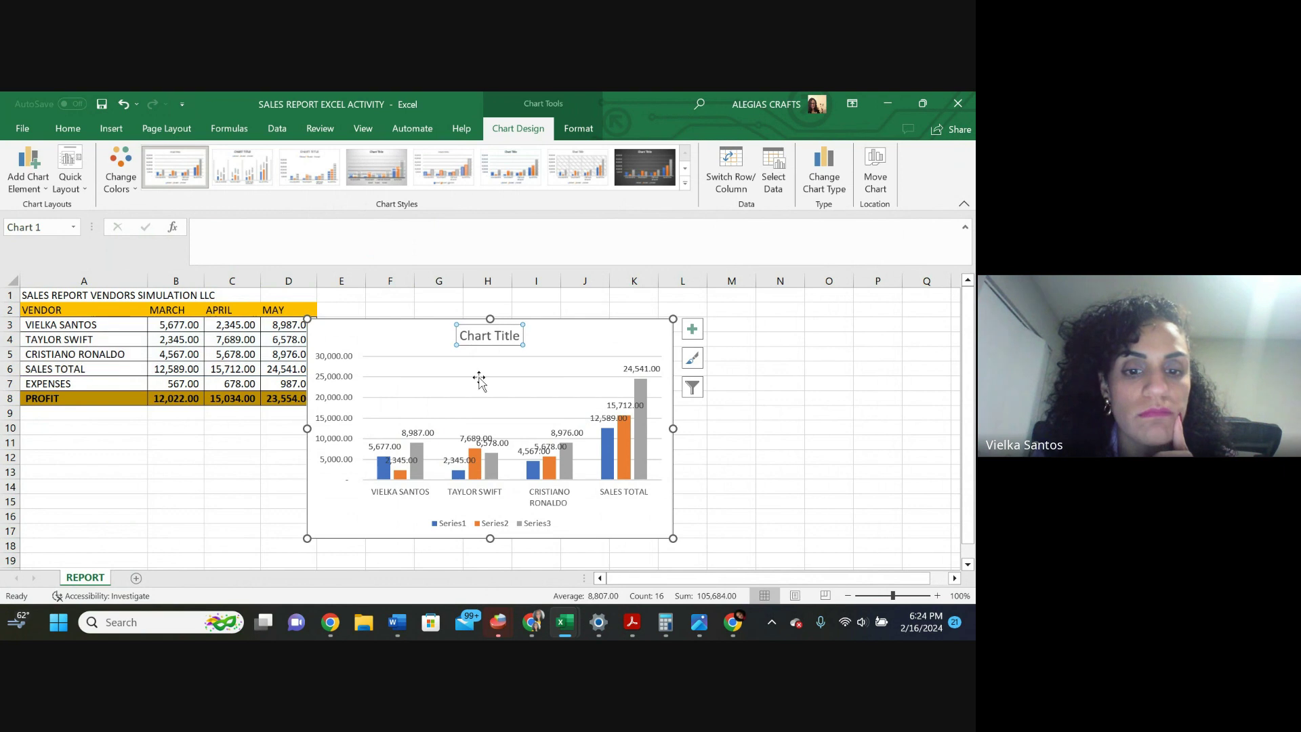
{"action": "left_click", "coordinate": [476, 441]}
{"action": "left_click", "coordinate": [469, 442]}
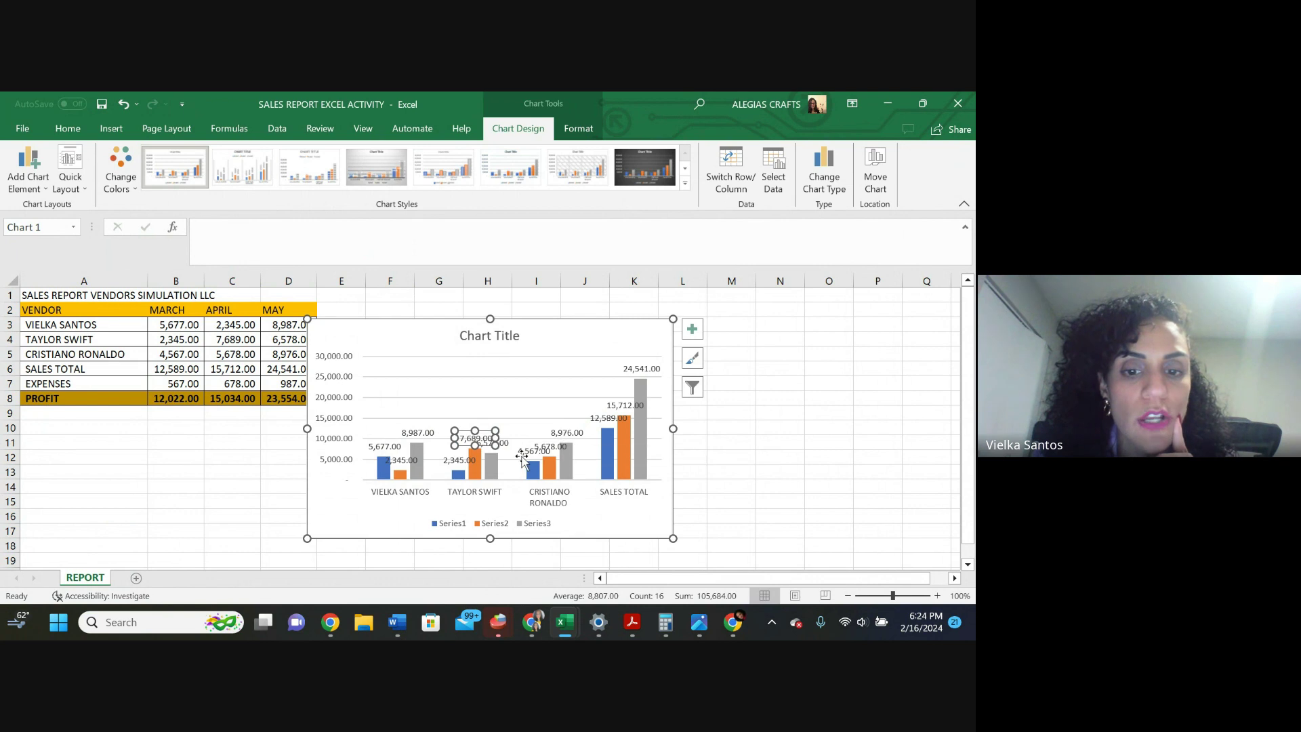
{"action": "left_click", "coordinate": [523, 456]}
{"action": "left_click_drag", "start_coordinate": [522, 456], "coordinate": [518, 427]}
{"action": "left_click", "coordinate": [628, 405]}
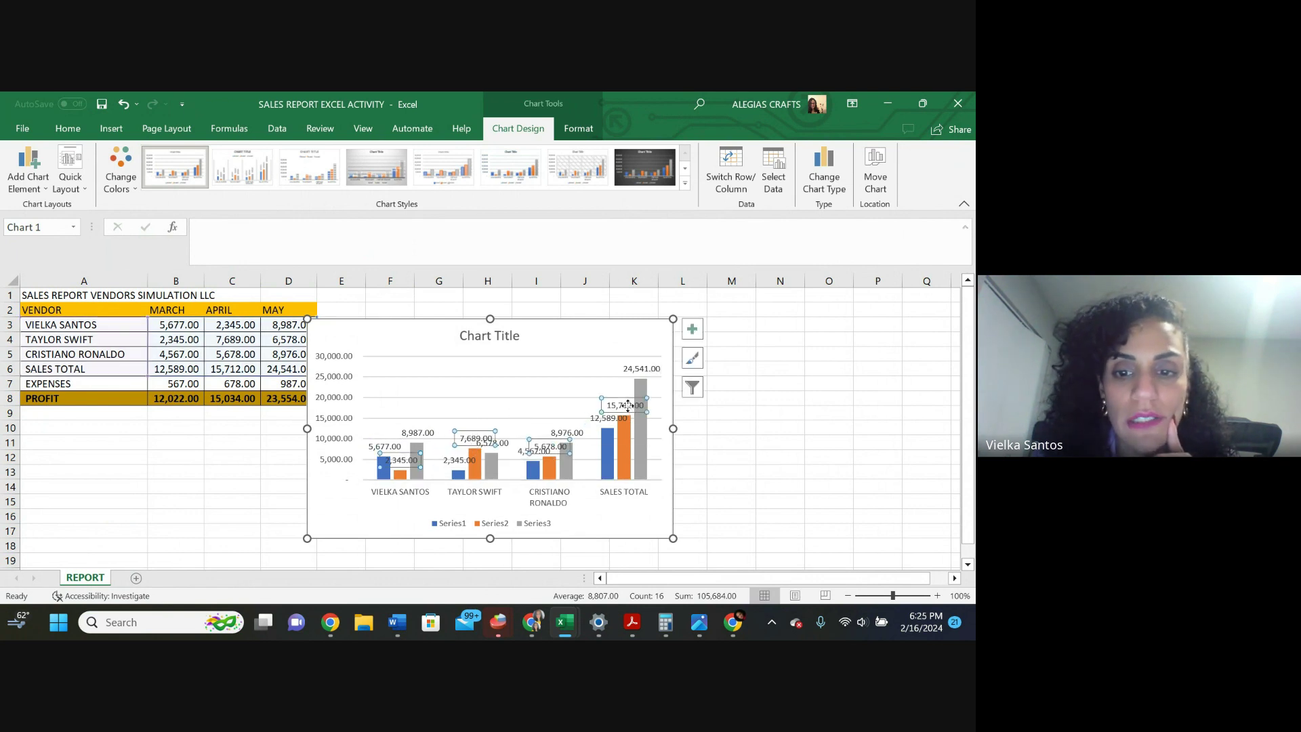
{"action": "left_click_drag", "start_coordinate": [628, 405], "coordinate": [621, 399]}
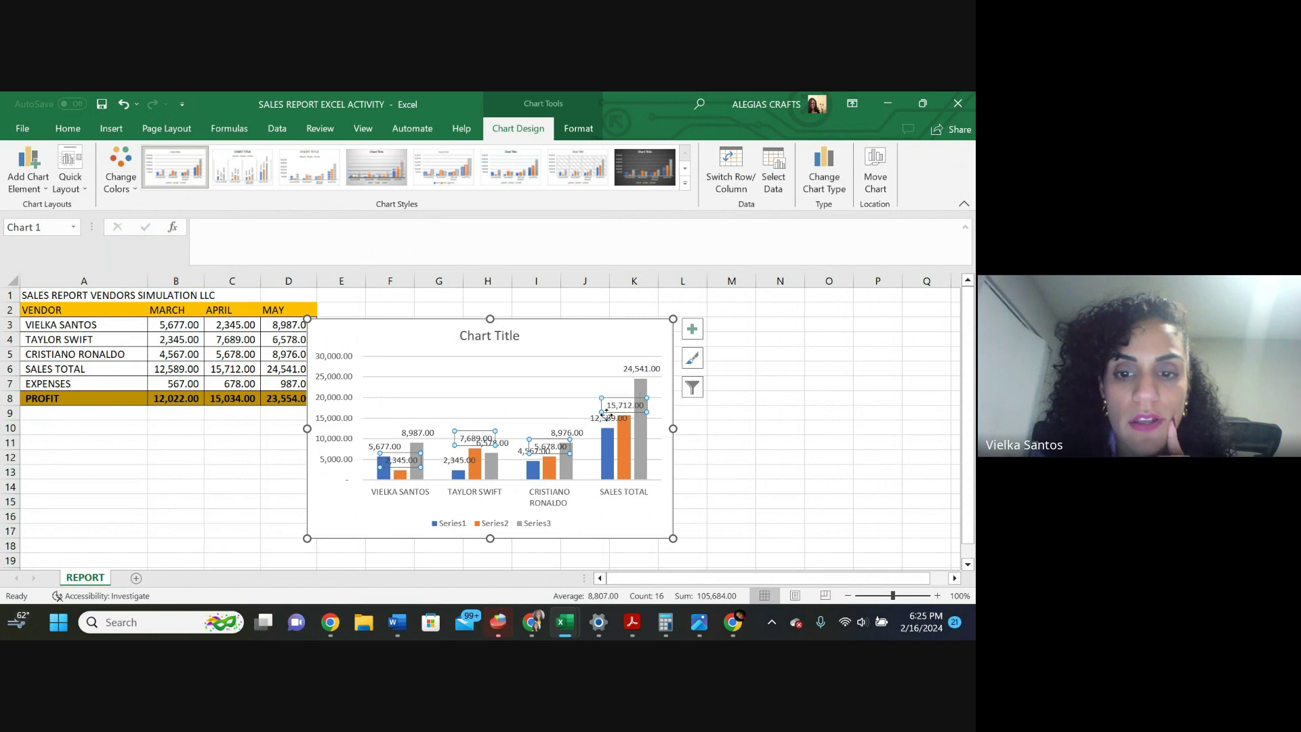
{"action": "left_click", "coordinate": [606, 417]}
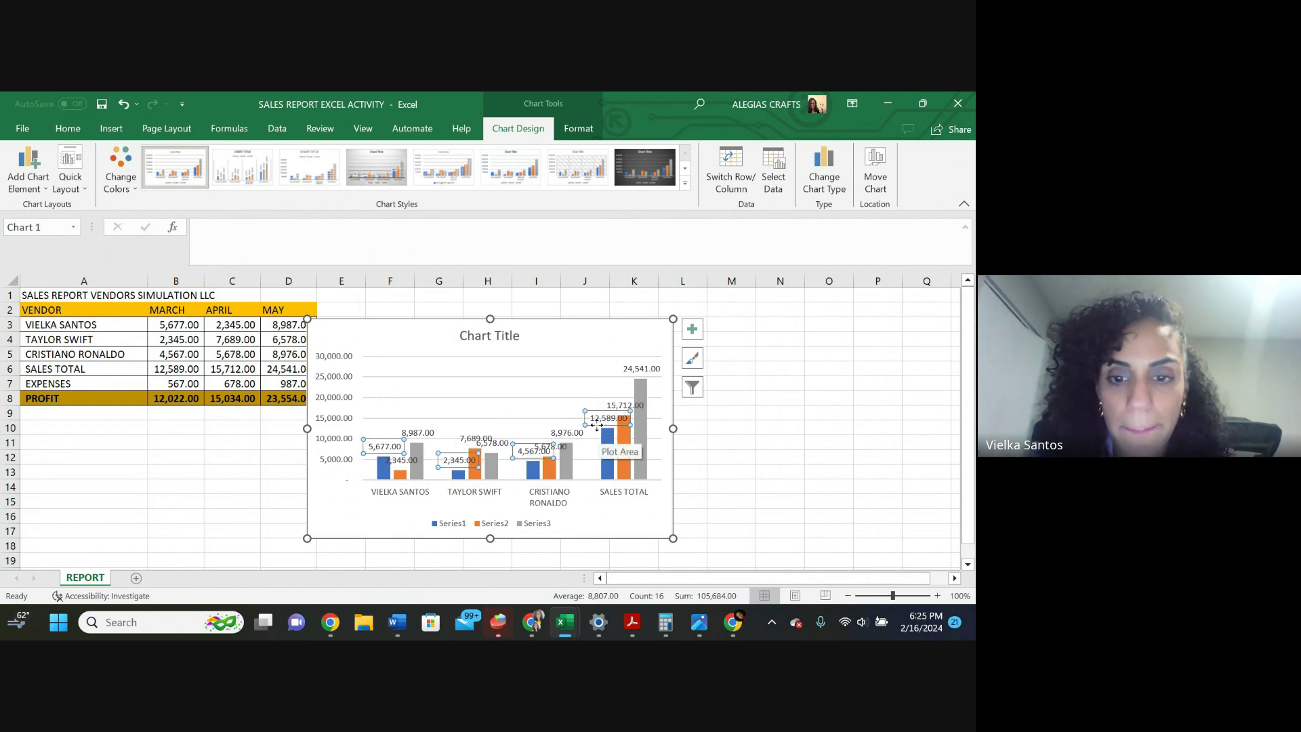
{"action": "left_click_drag", "start_coordinate": [597, 425], "coordinate": [544, 407]}
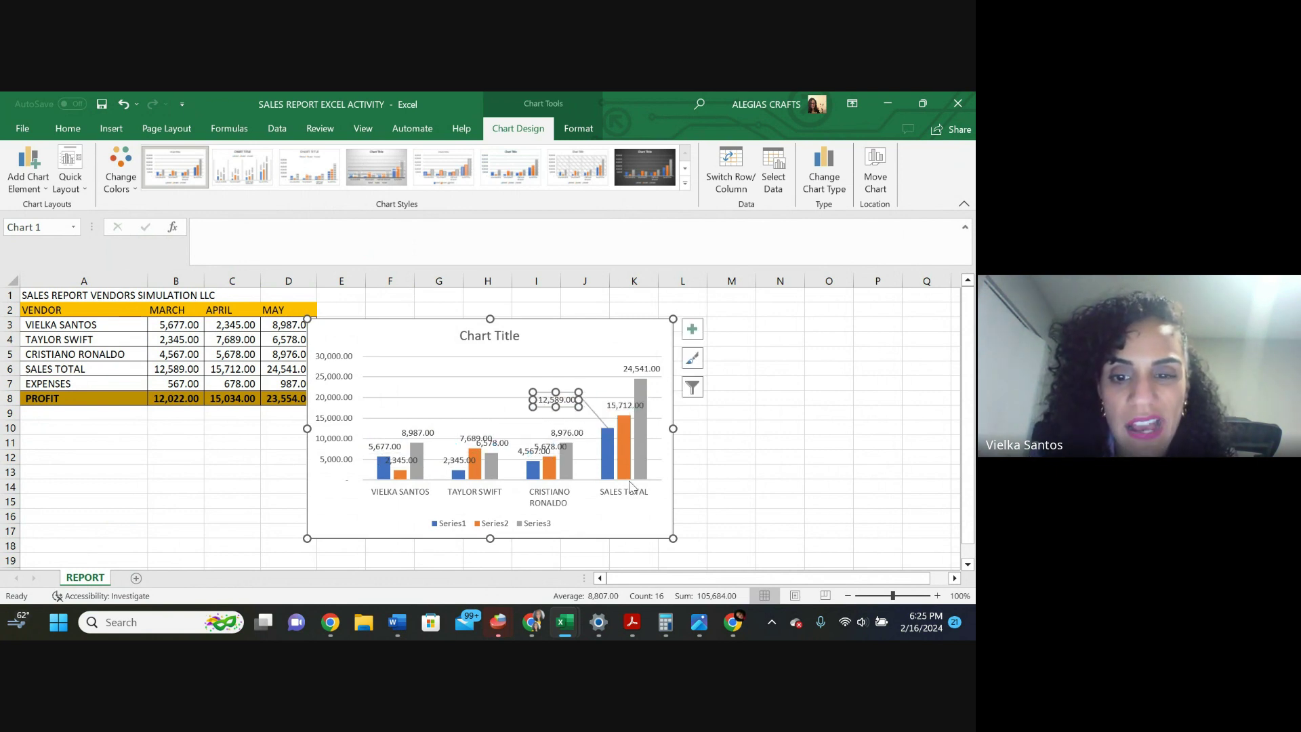
Enlarge the chart, shift the 5,678.00 label left, and open Format Data Labels for Series2
{"action": "left_click_drag", "start_coordinate": [670, 540], "coordinate": [881, 585]}
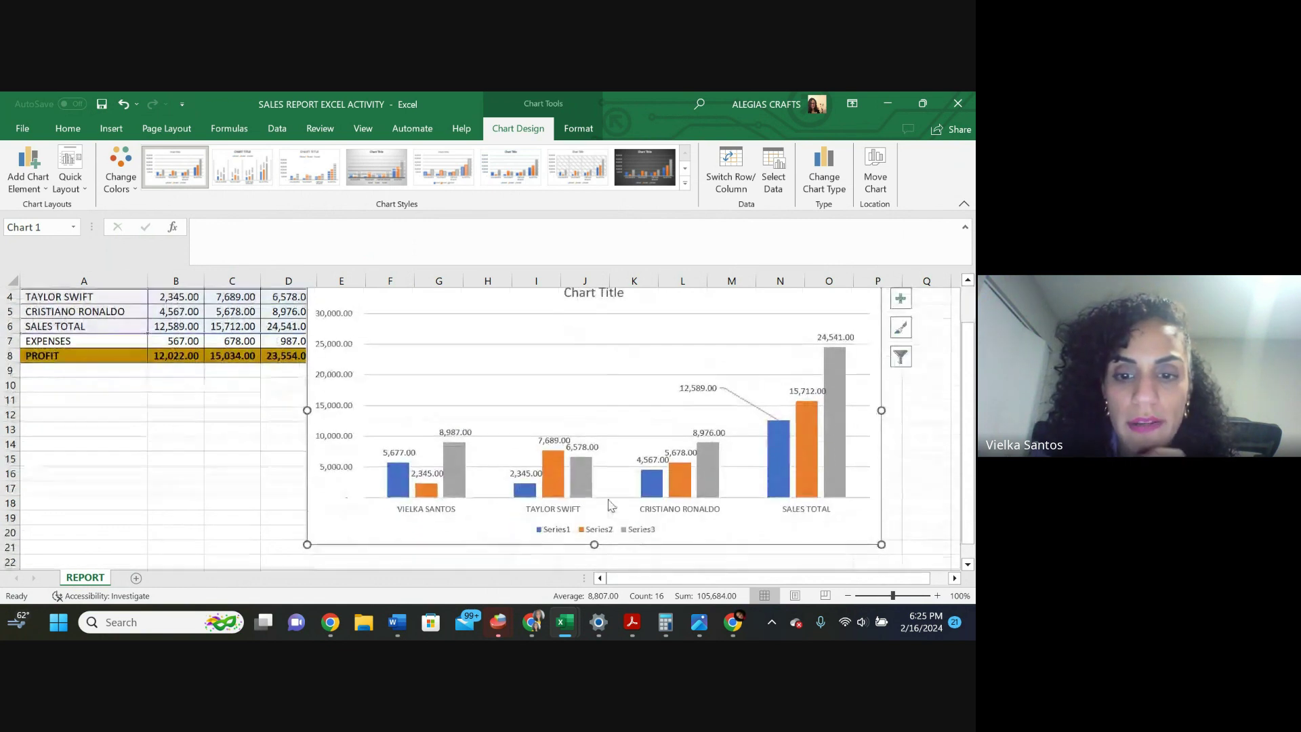
{"action": "scroll", "coordinate": [461, 511], "scroll_direction": "down", "scroll_amount": 1}
{"action": "left_click", "coordinate": [398, 456]}
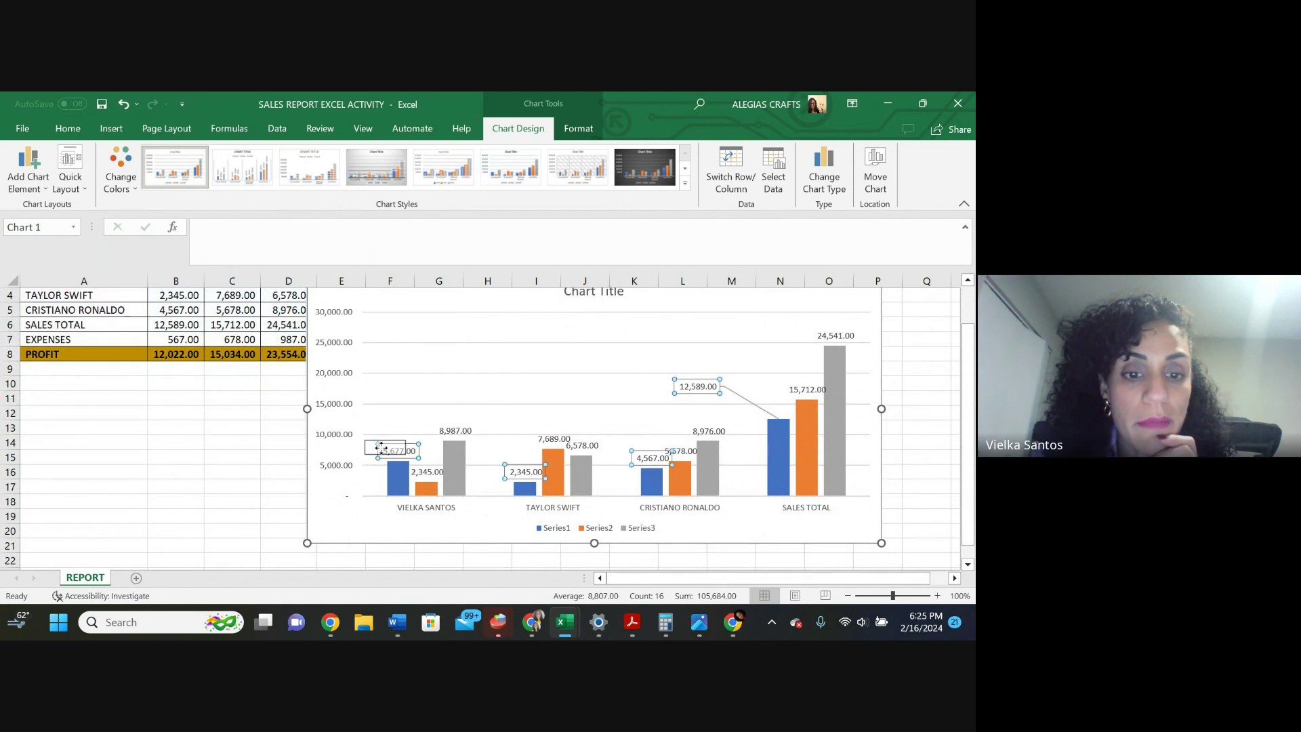
{"action": "left_click", "coordinate": [398, 451]}
{"action": "left_click_drag", "start_coordinate": [398, 451], "coordinate": [351, 477]}
{"action": "left_click", "coordinate": [427, 472]}
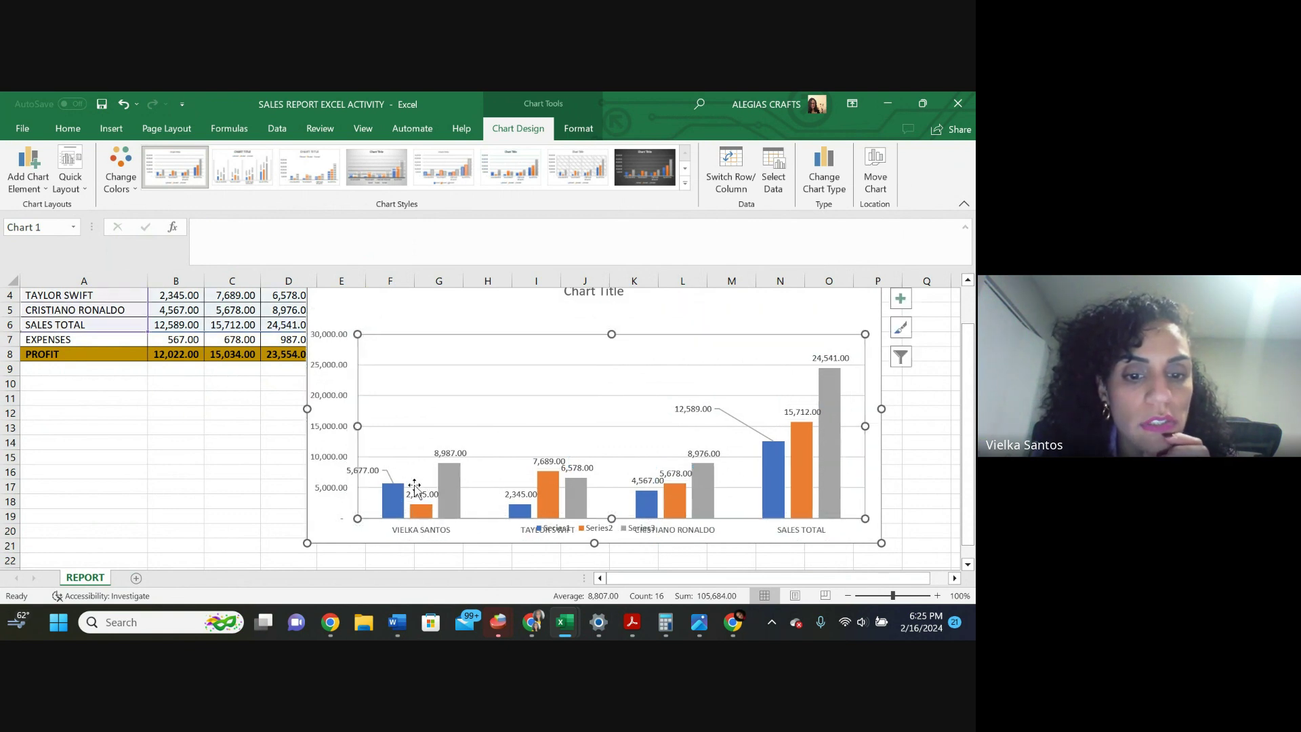
{"action": "double_click", "coordinate": [417, 501]}
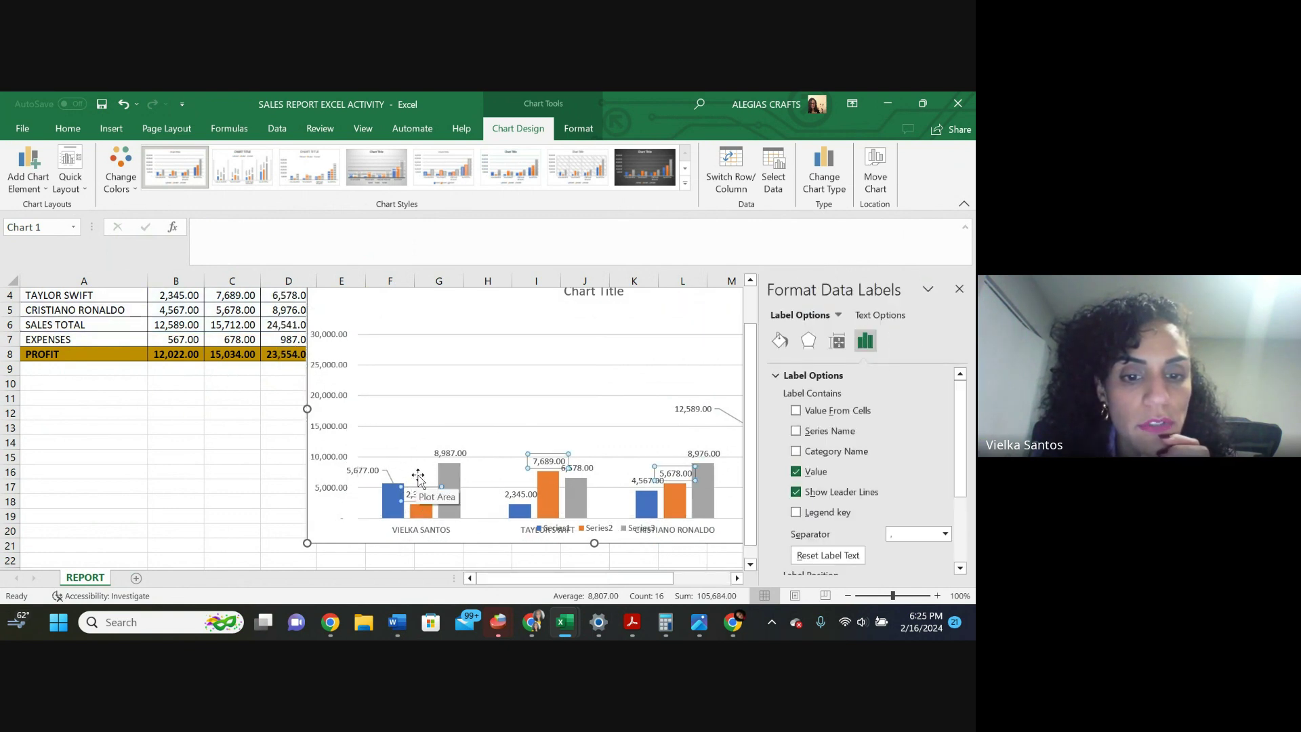
Change the chart title to SALES COMPARISON
{"action": "left_click", "coordinate": [595, 293]}
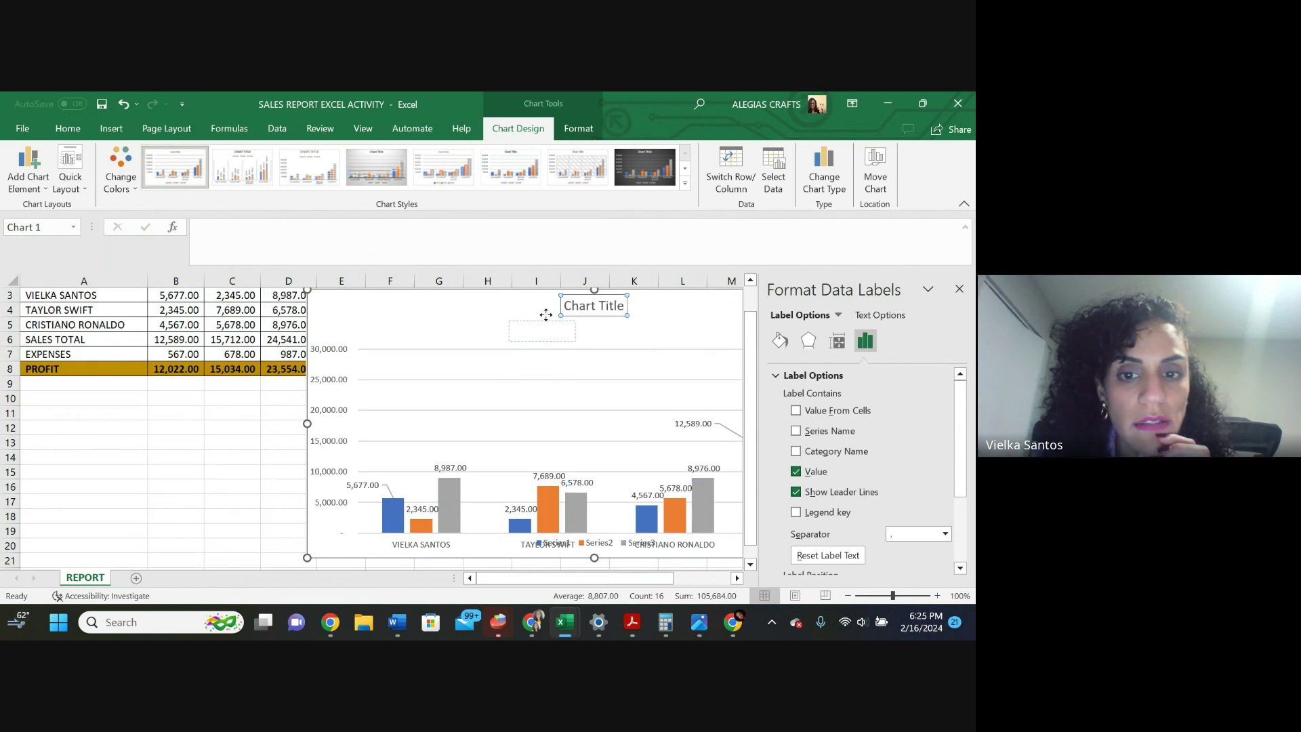
{"action": "left_click_drag", "start_coordinate": [597, 308], "coordinate": [552, 319]}
{"action": "double_click", "coordinate": [547, 318]}
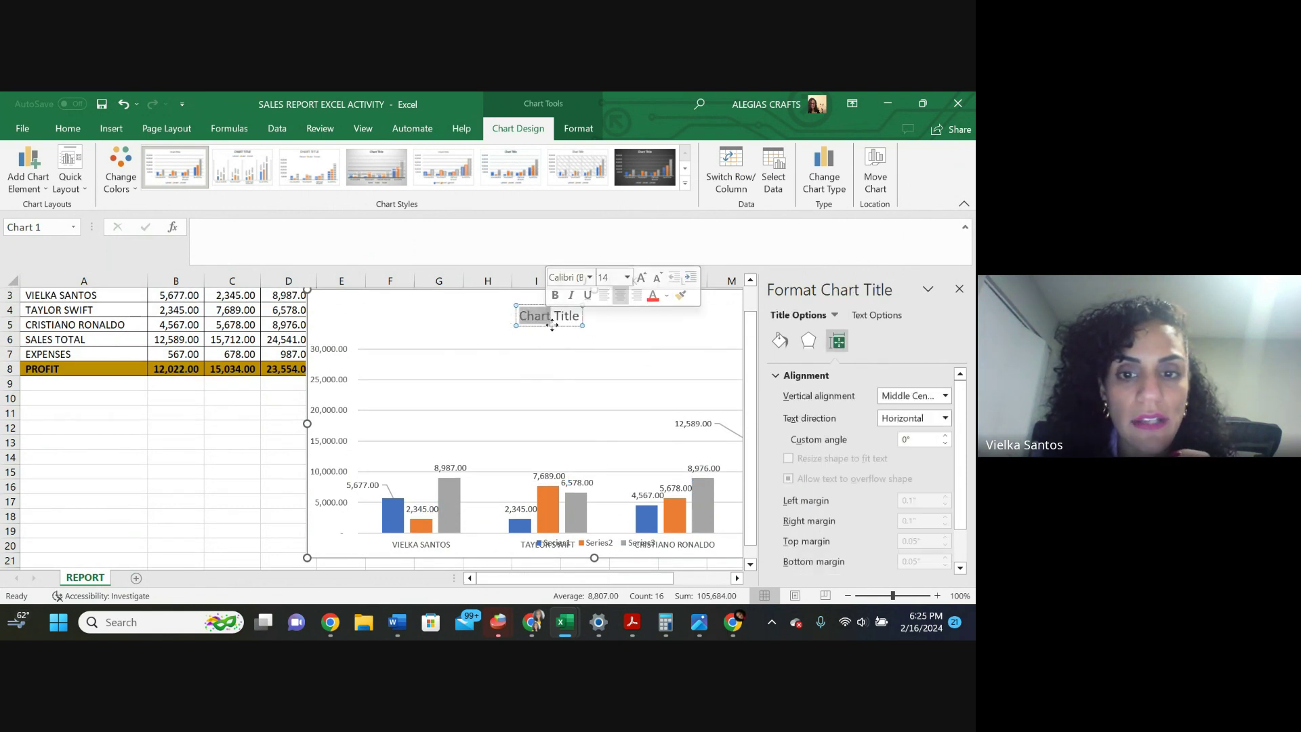
{"action": "left_click", "coordinate": [552, 317]}
{"action": "left_click_drag", "start_coordinate": [577, 320], "coordinate": [438, 291]}
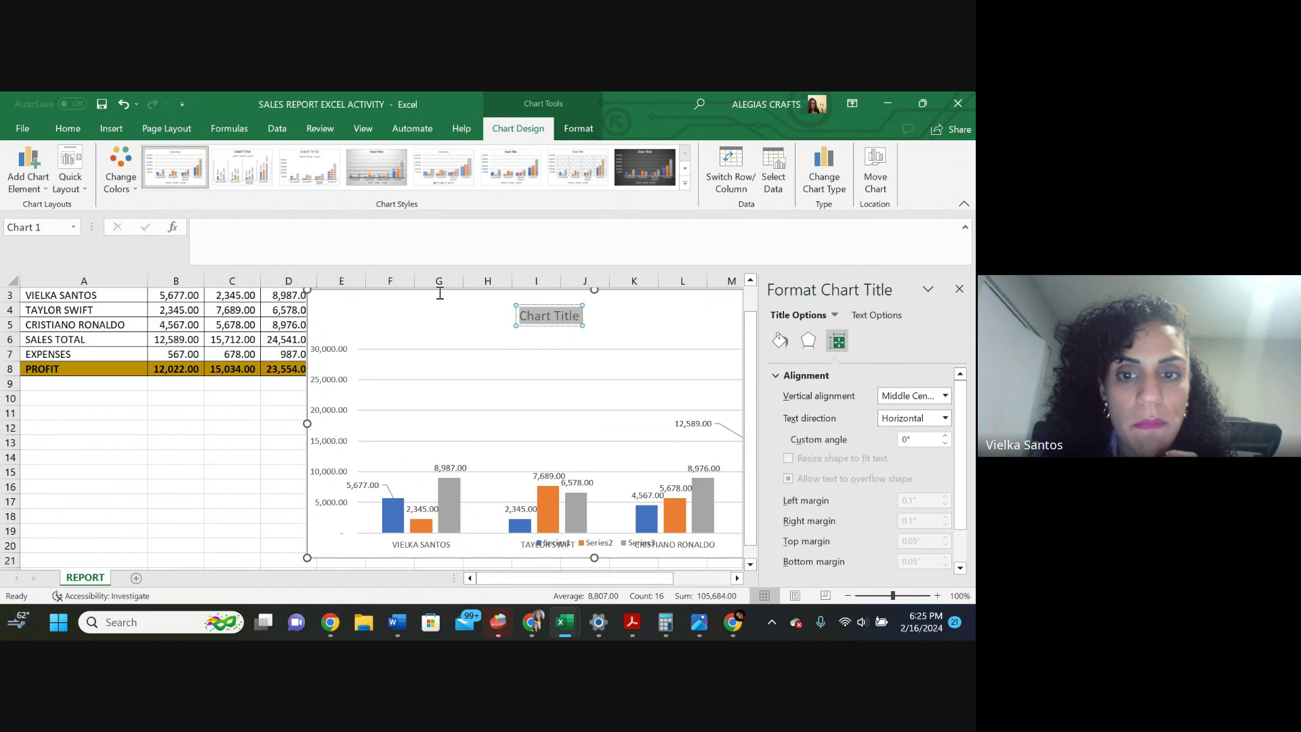
{"action": "scroll", "coordinate": [401, 290], "scroll_direction": "up", "scroll_amount": 1}
{"action": "type", "text": "SALES"}
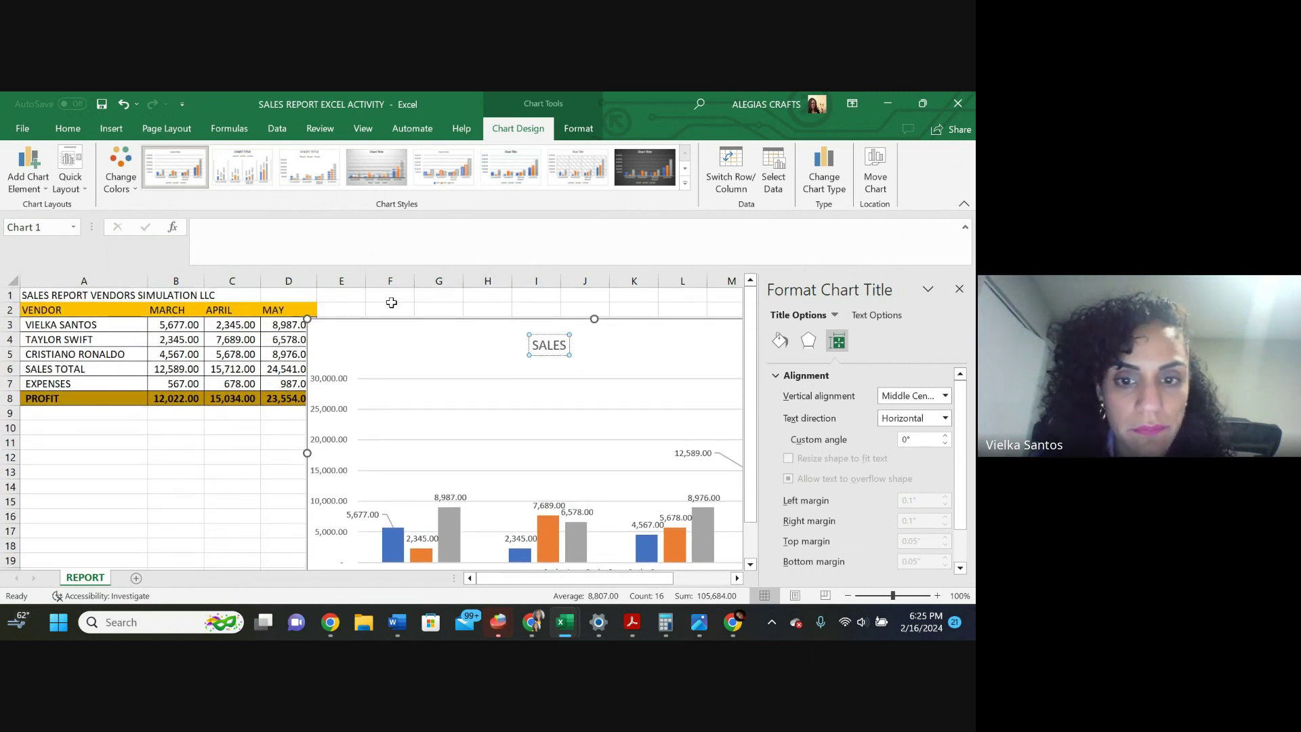
{"action": "type", "text": " COMPARISON"}
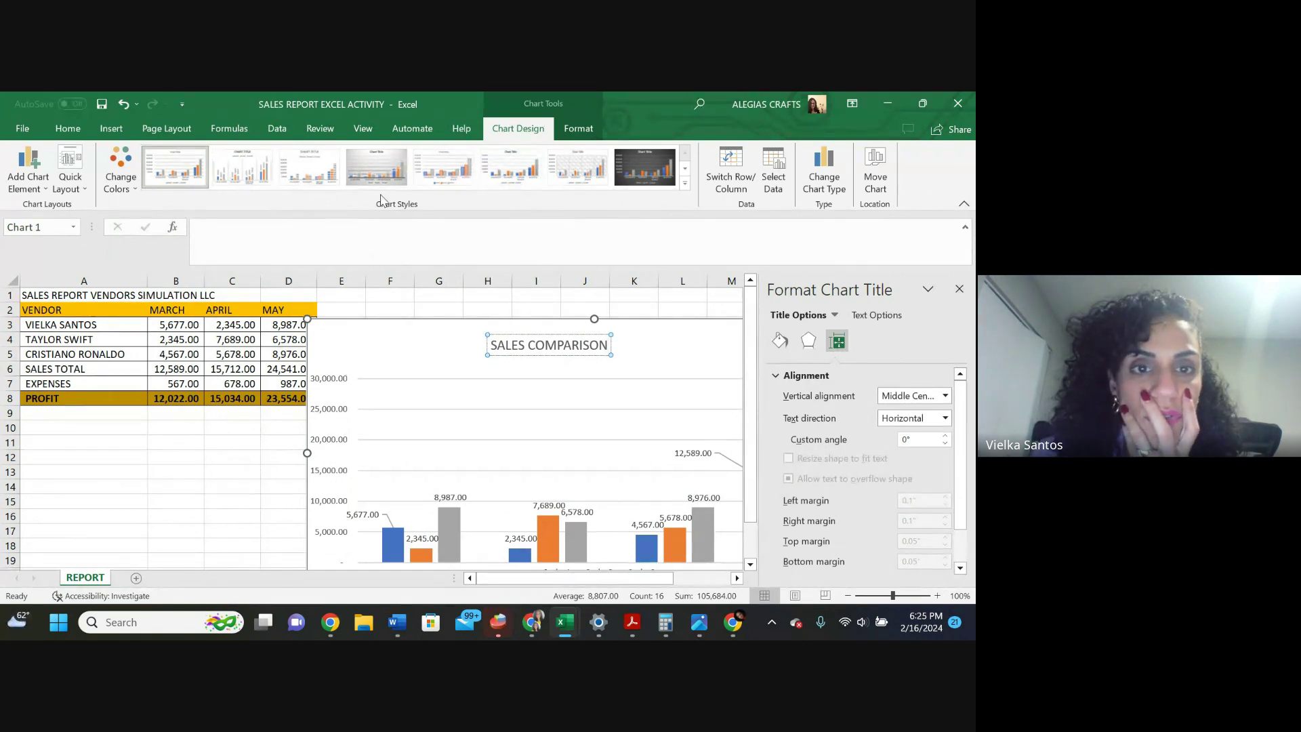
Apply a gradient-background chart style and move the chart below the data table
{"action": "left_click", "coordinate": [365, 166]}
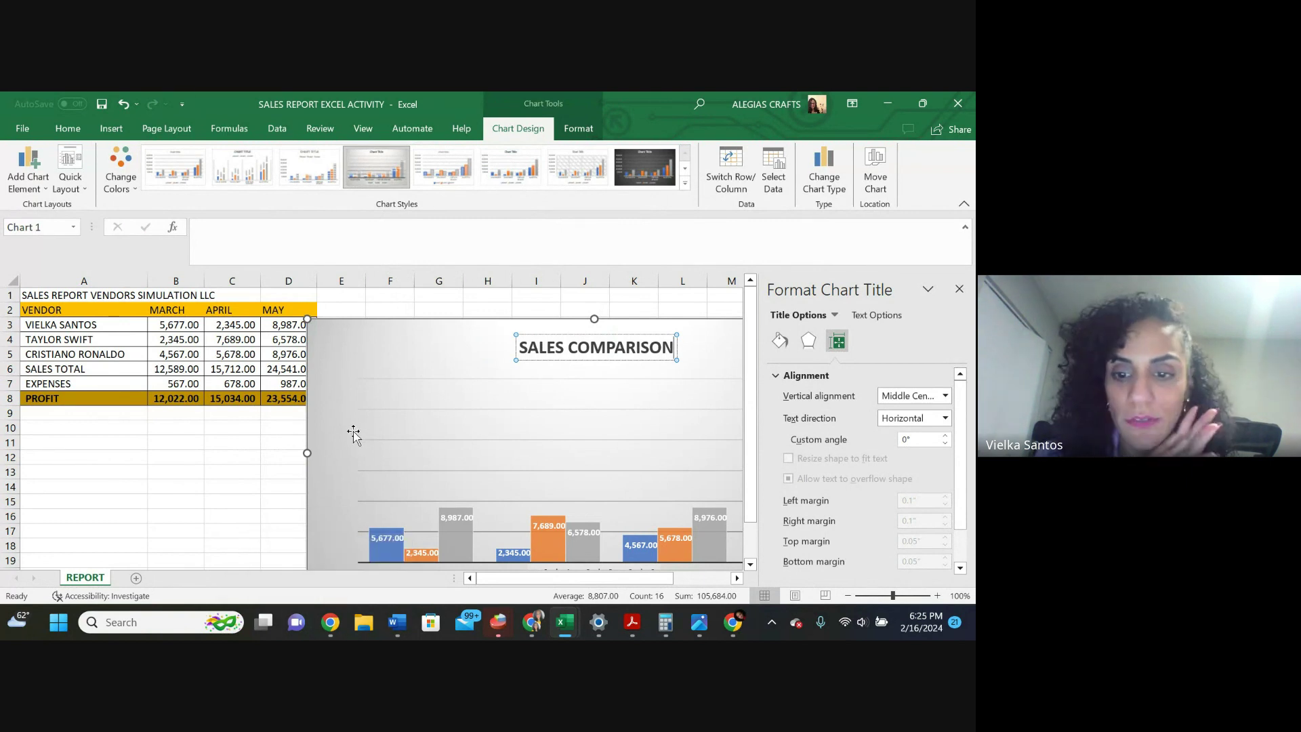
{"action": "left_click_drag", "start_coordinate": [388, 368], "coordinate": [32, 482]}
{"action": "scroll", "coordinate": [363, 535], "scroll_direction": "down", "scroll_amount": 3}
{"action": "scroll", "coordinate": [368, 469], "scroll_direction": "down", "scroll_amount": 1}
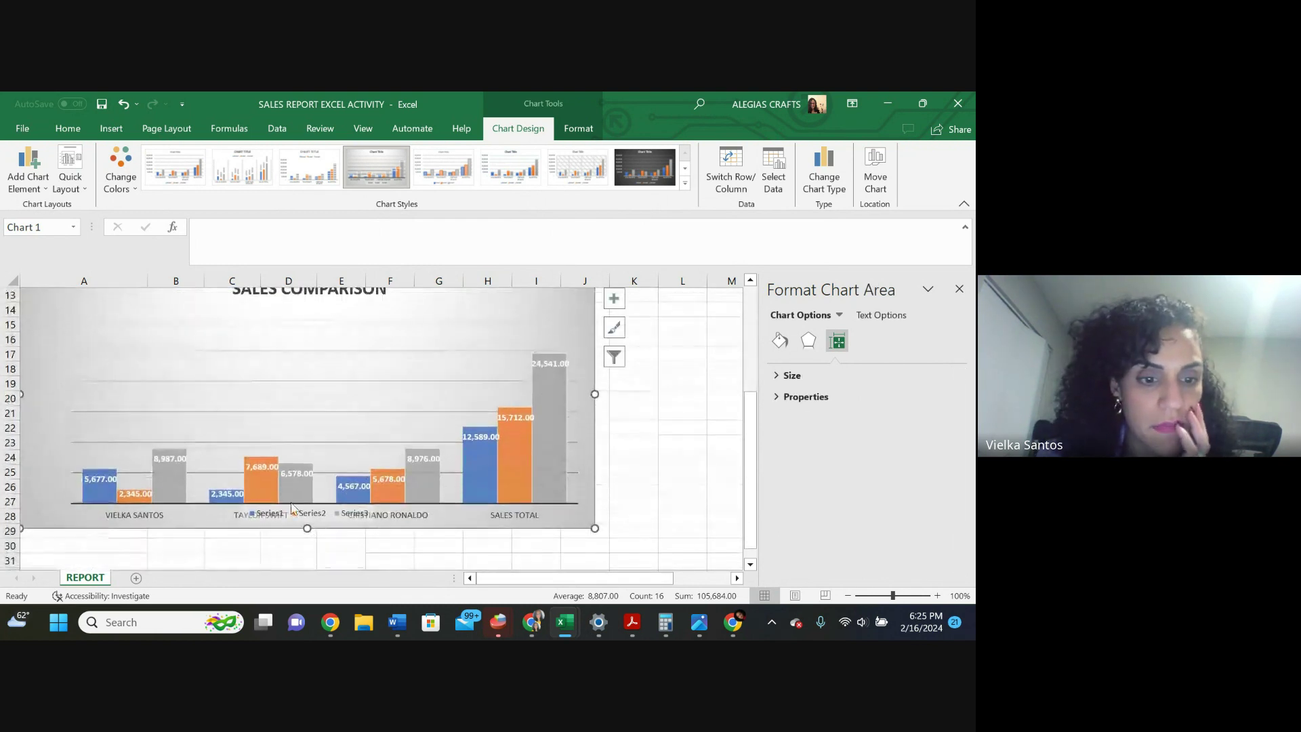
Move the 8,987.00, 2,345.00 and 4,567.00 labels upward off their bars
{"action": "left_click", "coordinate": [181, 459]}
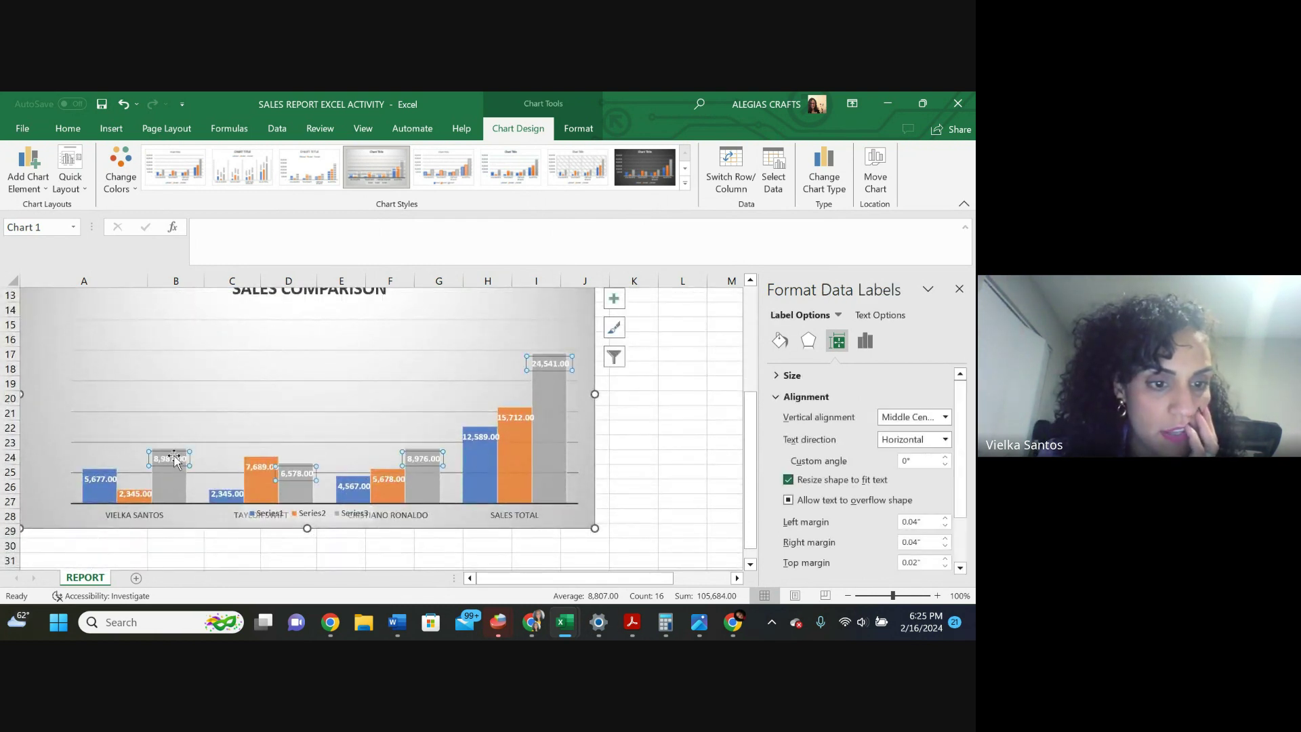
{"action": "left_click_drag", "start_coordinate": [181, 459], "coordinate": [176, 429]}
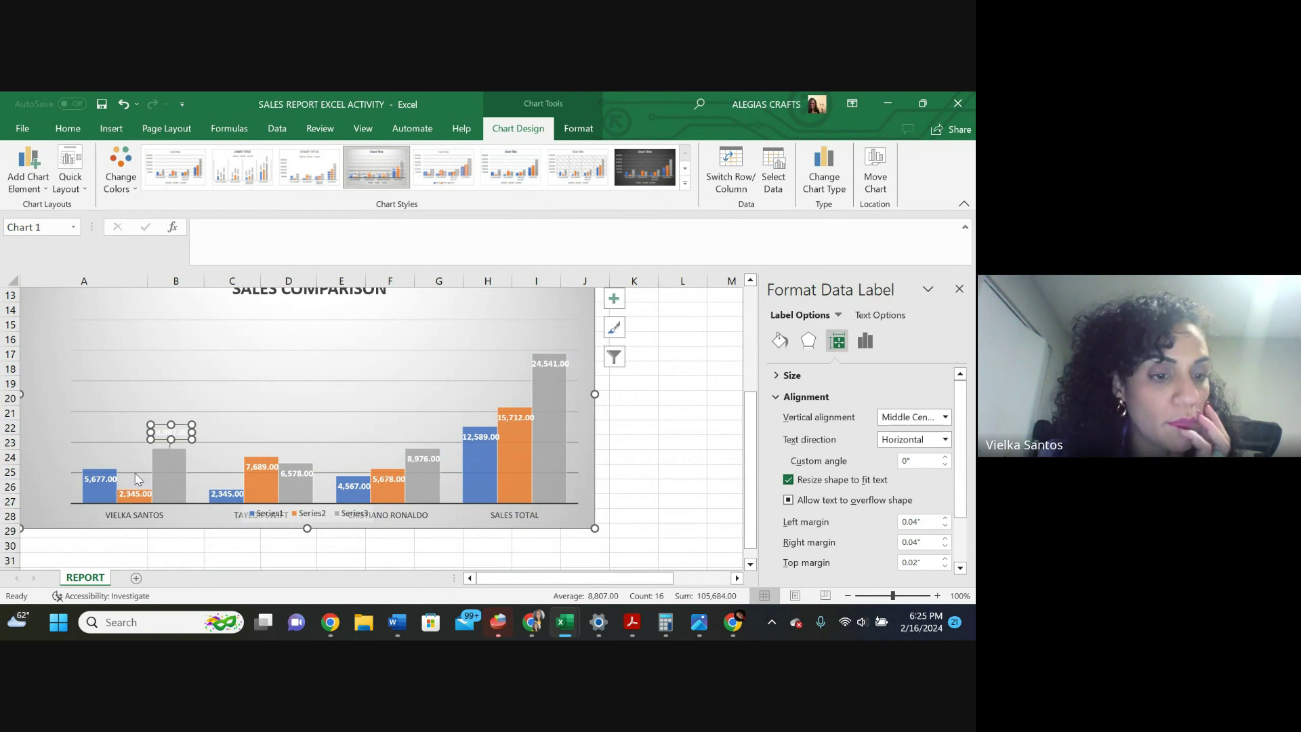
{"action": "left_click", "coordinate": [132, 502]}
{"action": "left_click_drag", "start_coordinate": [132, 502], "coordinate": [139, 469]}
{"action": "left_click", "coordinate": [92, 441]}
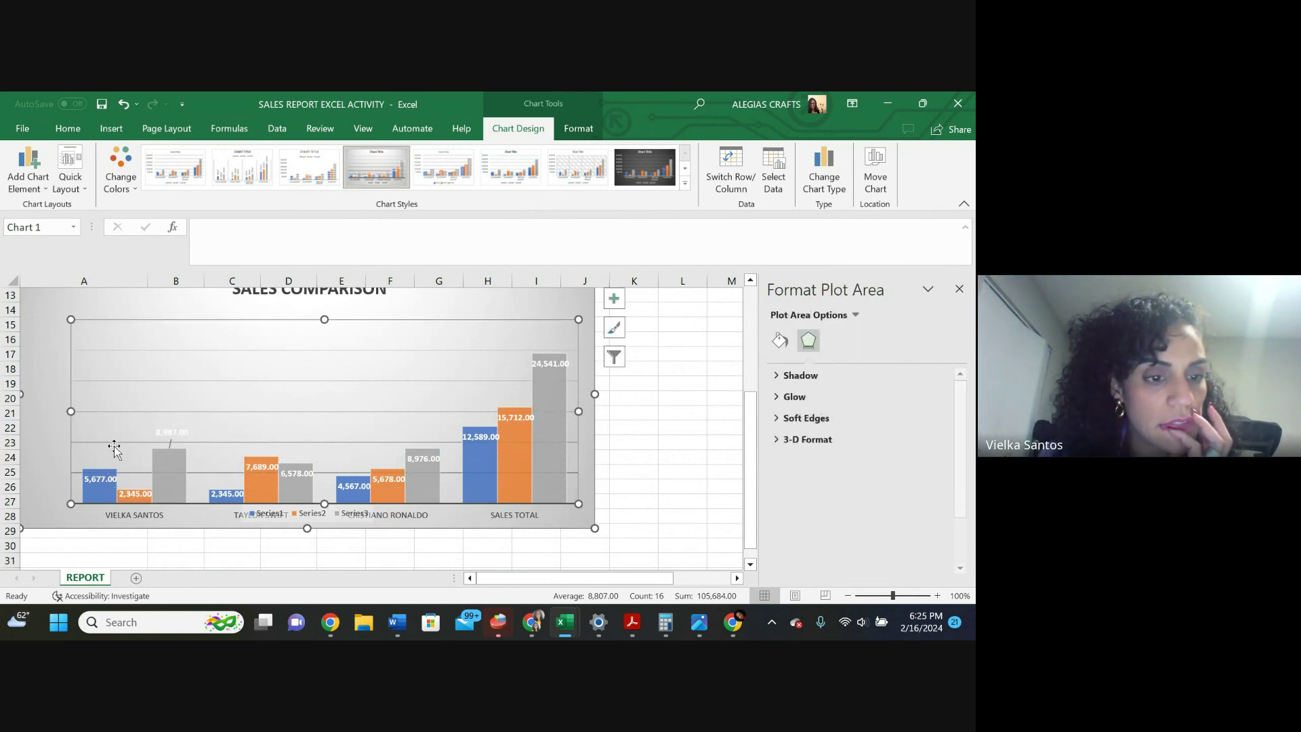
{"action": "left_click_drag", "start_coordinate": [356, 489], "coordinate": [353, 453]}
{"action": "left_click", "coordinate": [380, 370]}
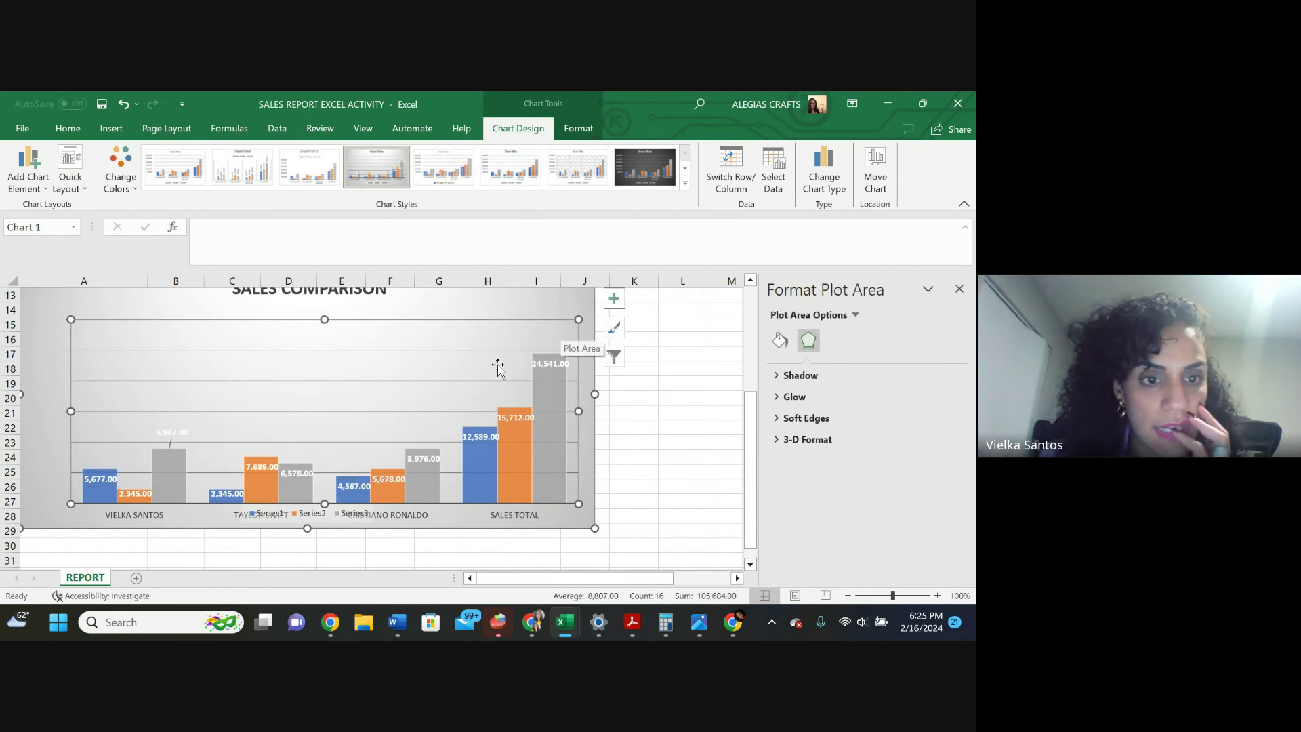
Save the workbook, bringing up the Save As page
{"action": "scroll", "coordinate": [488, 379], "scroll_direction": "up", "scroll_amount": 2}
{"action": "scroll", "coordinate": [461, 506], "scroll_direction": "down", "scroll_amount": 2}
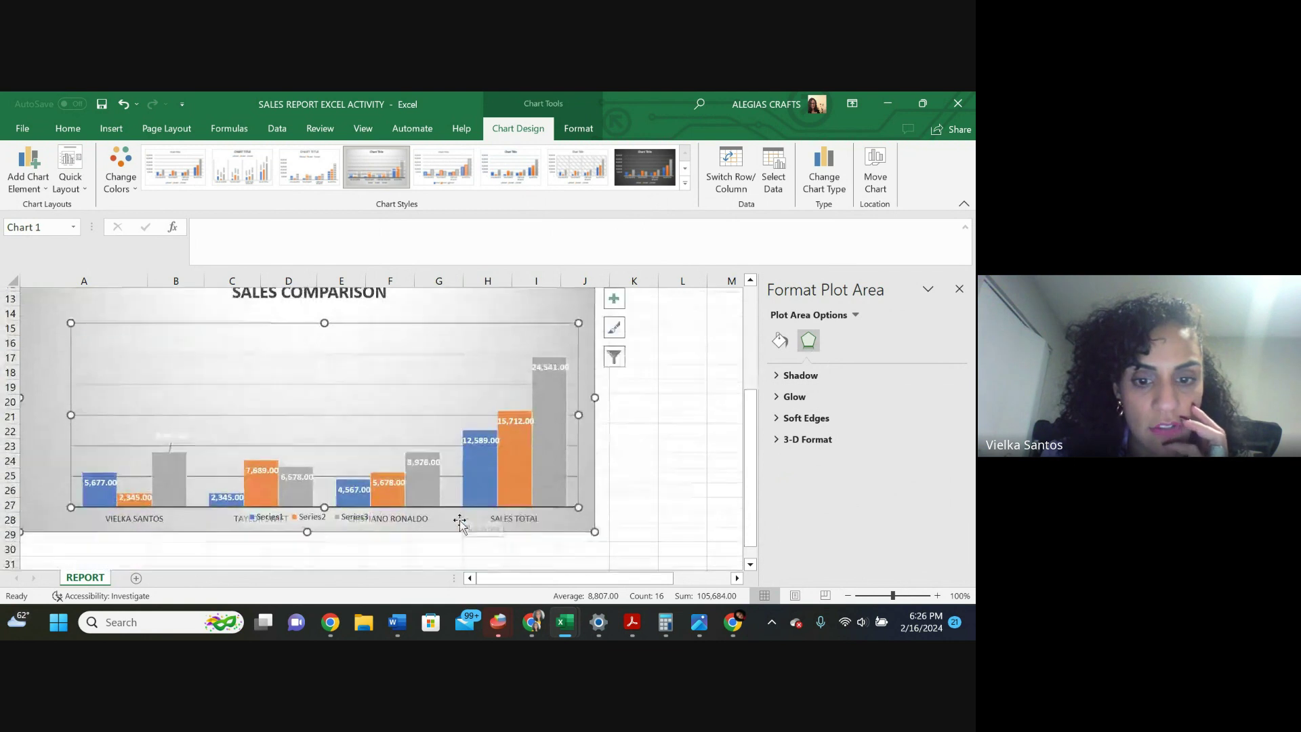
{"action": "scroll", "coordinate": [269, 459], "scroll_direction": "up", "scroll_amount": 4}
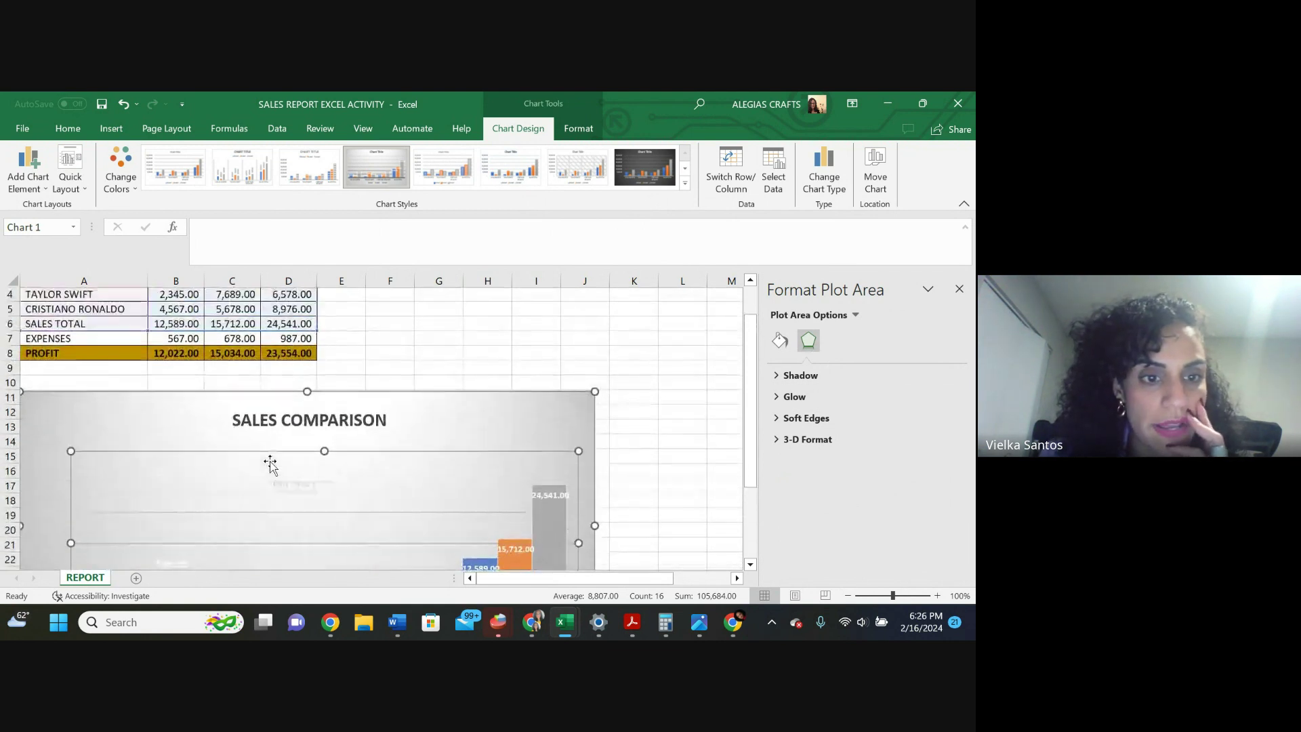
{"action": "left_click", "coordinate": [99, 104]}
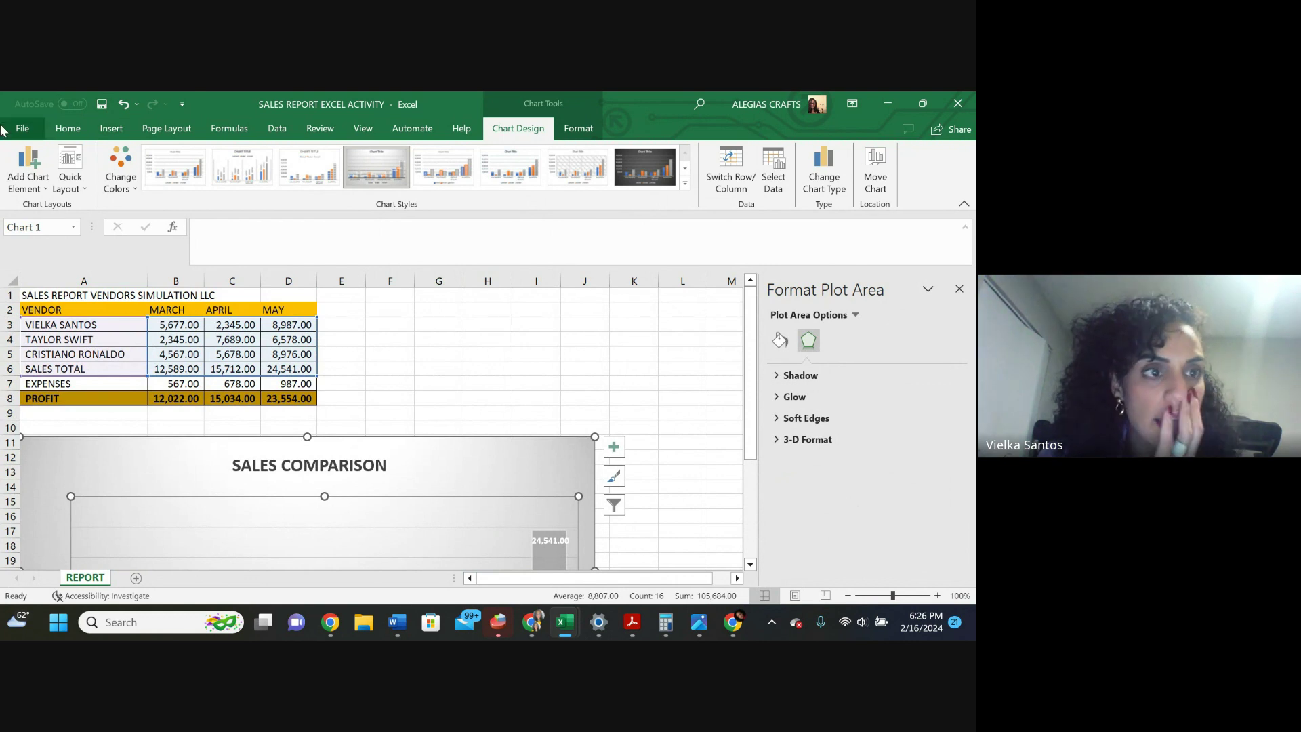
{"action": "left_click", "coordinate": [28, 126]}
Save the workbook to the Desktop as SALES REPORT EXCEL ACTIVITY, replacing the existing file
{"action": "left_click", "coordinate": [25, 332]}
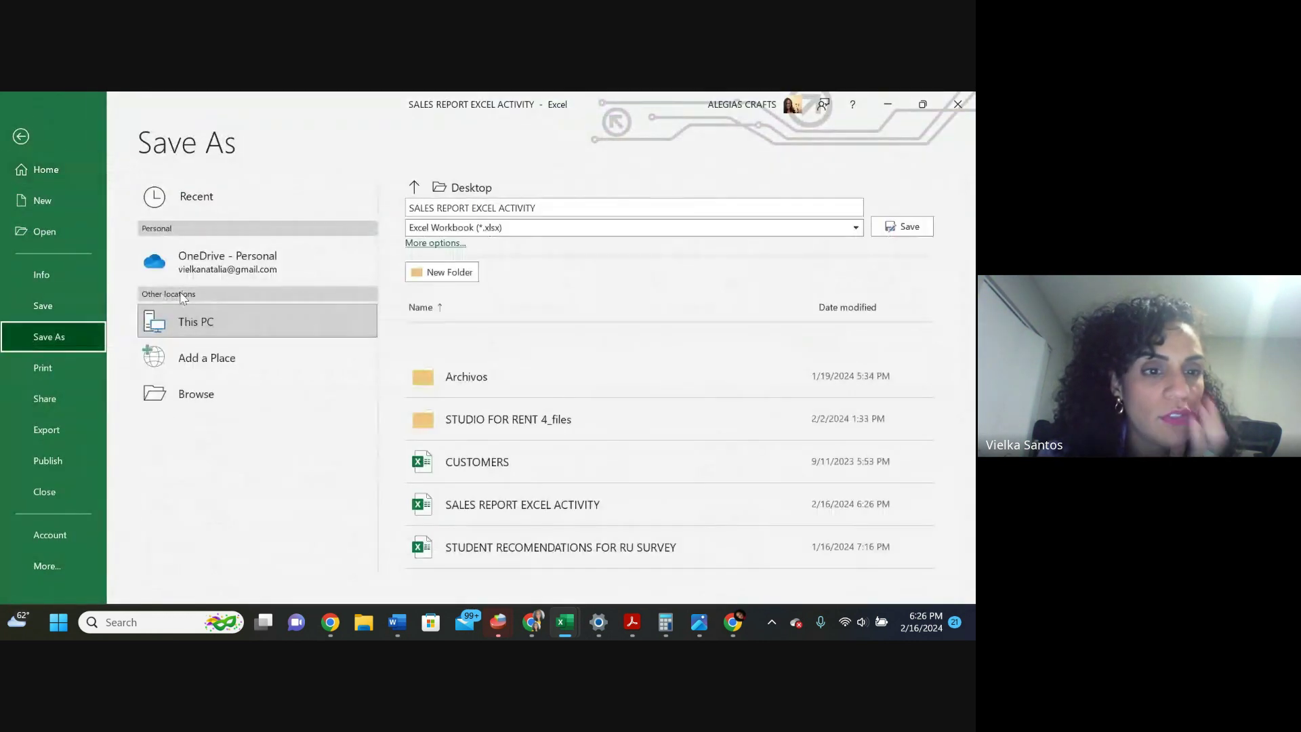
{"action": "left_click", "coordinate": [220, 323]}
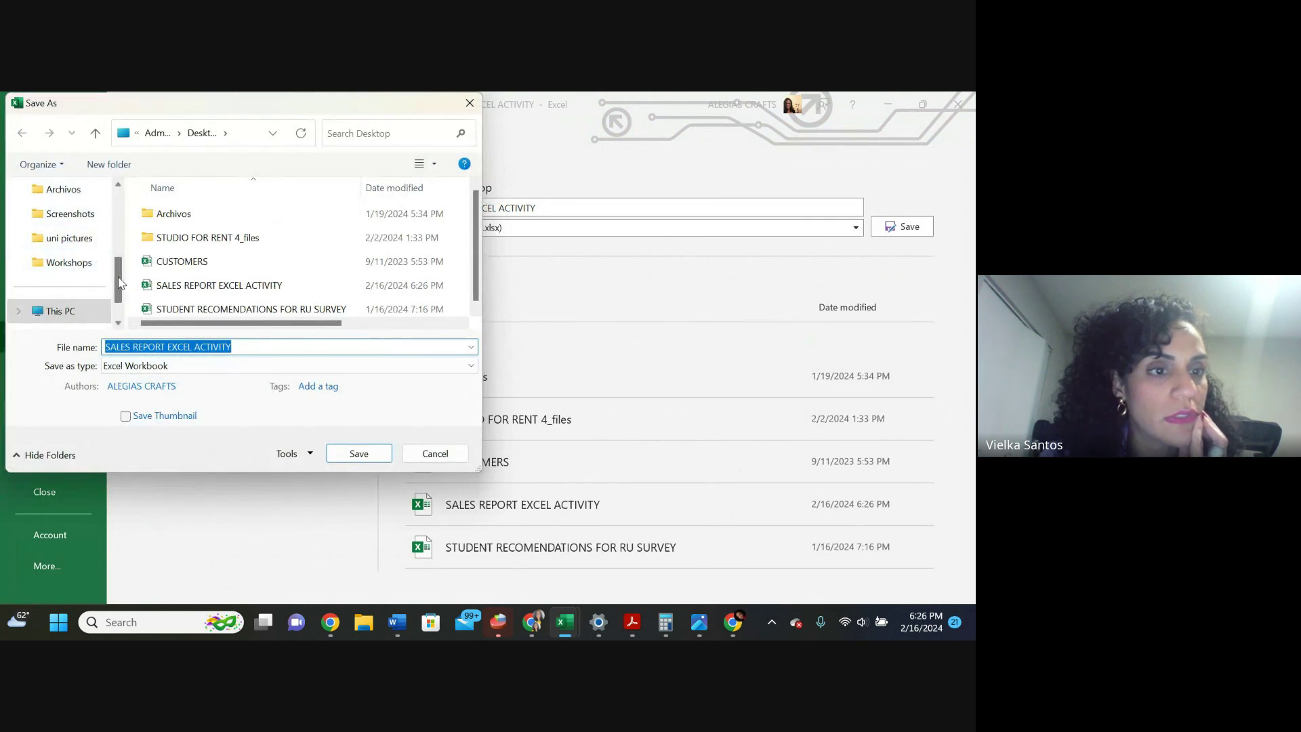
{"action": "scroll", "coordinate": [118, 281], "scroll_direction": "up", "scroll_amount": 5}
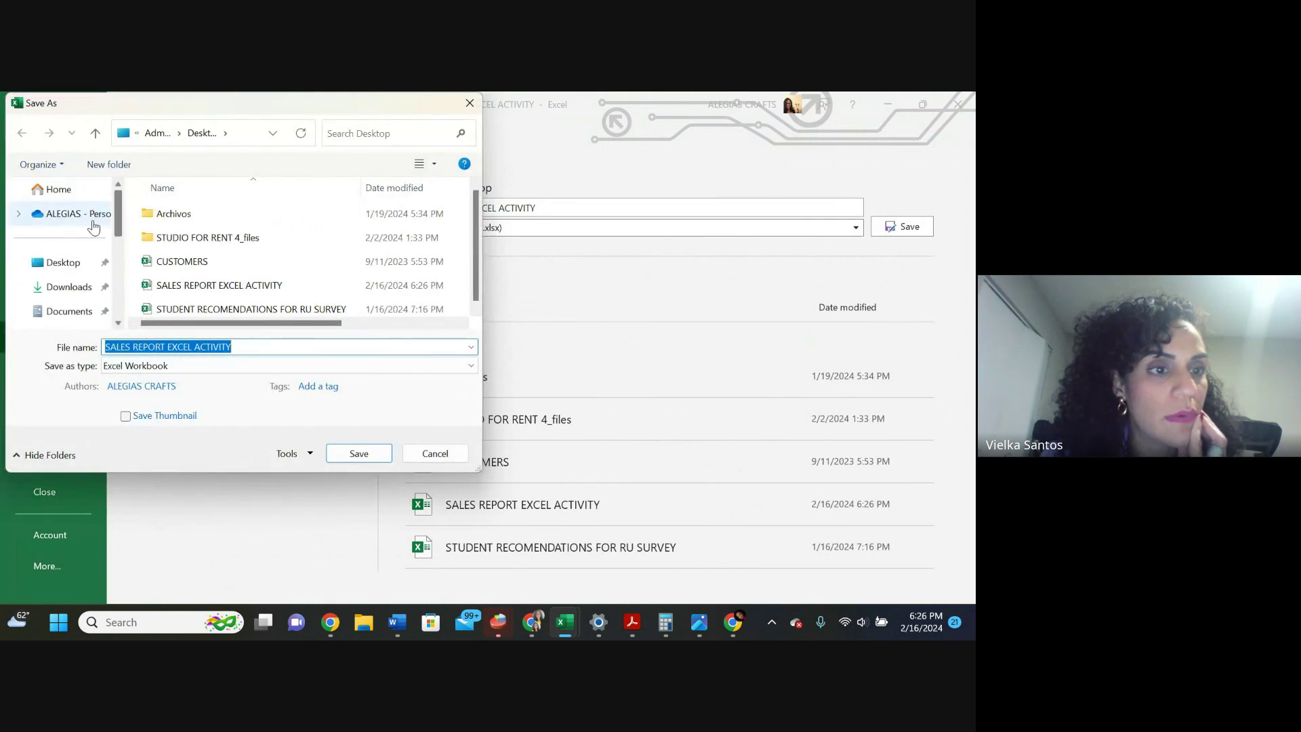
{"action": "left_click", "coordinate": [59, 265]}
{"action": "left_click", "coordinate": [352, 453]}
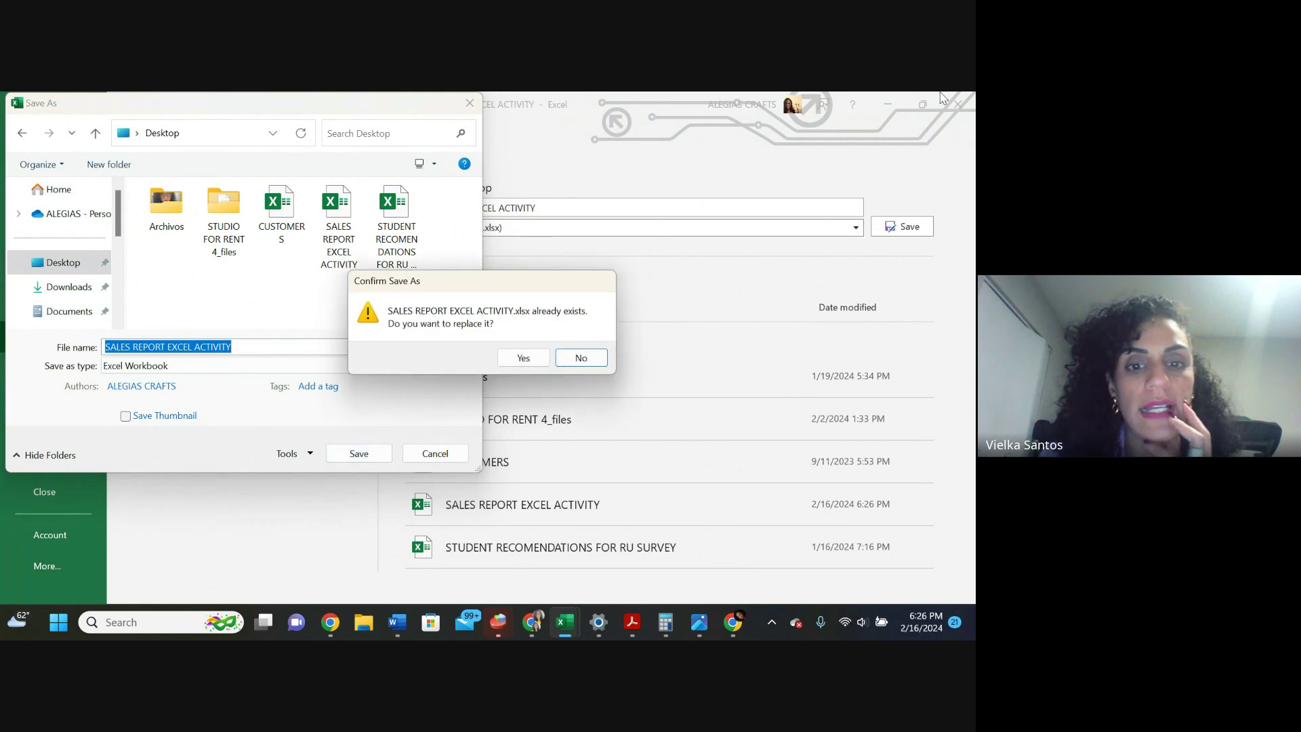
{"action": "left_click", "coordinate": [529, 357]}
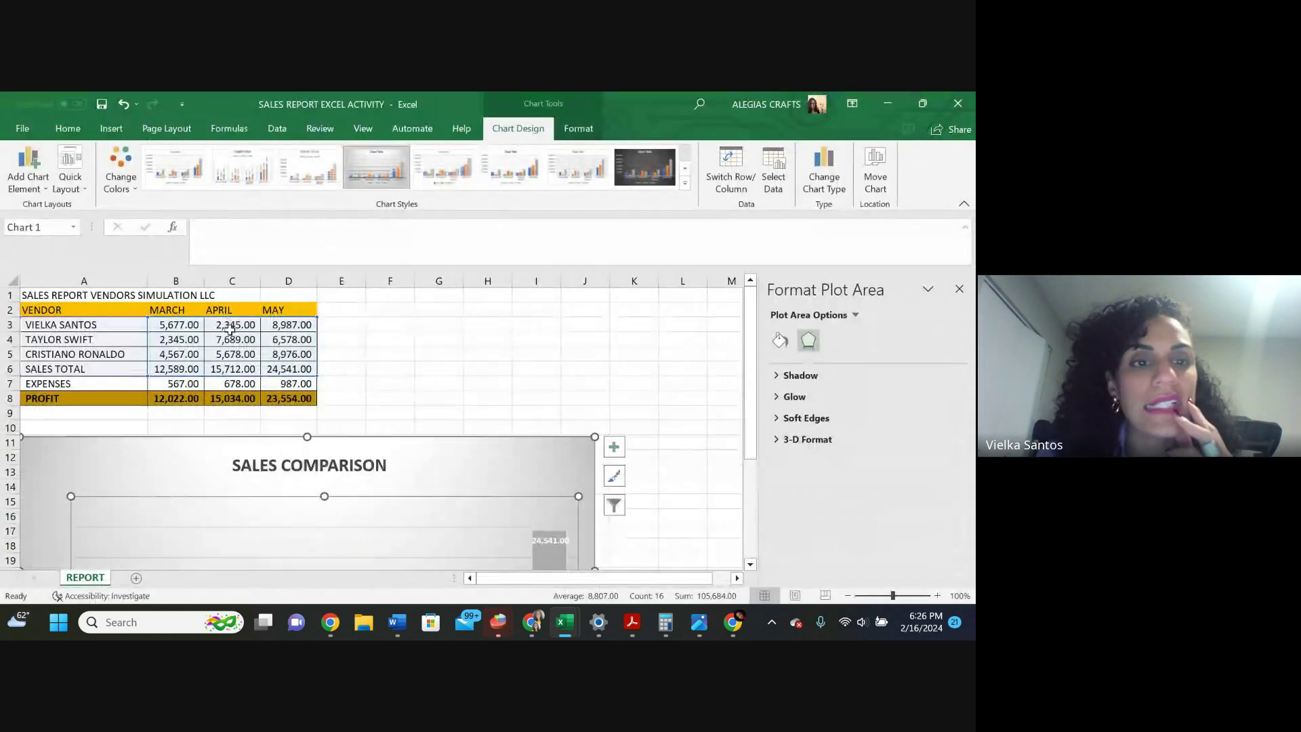
{"action": "left_click", "coordinate": [489, 383]}
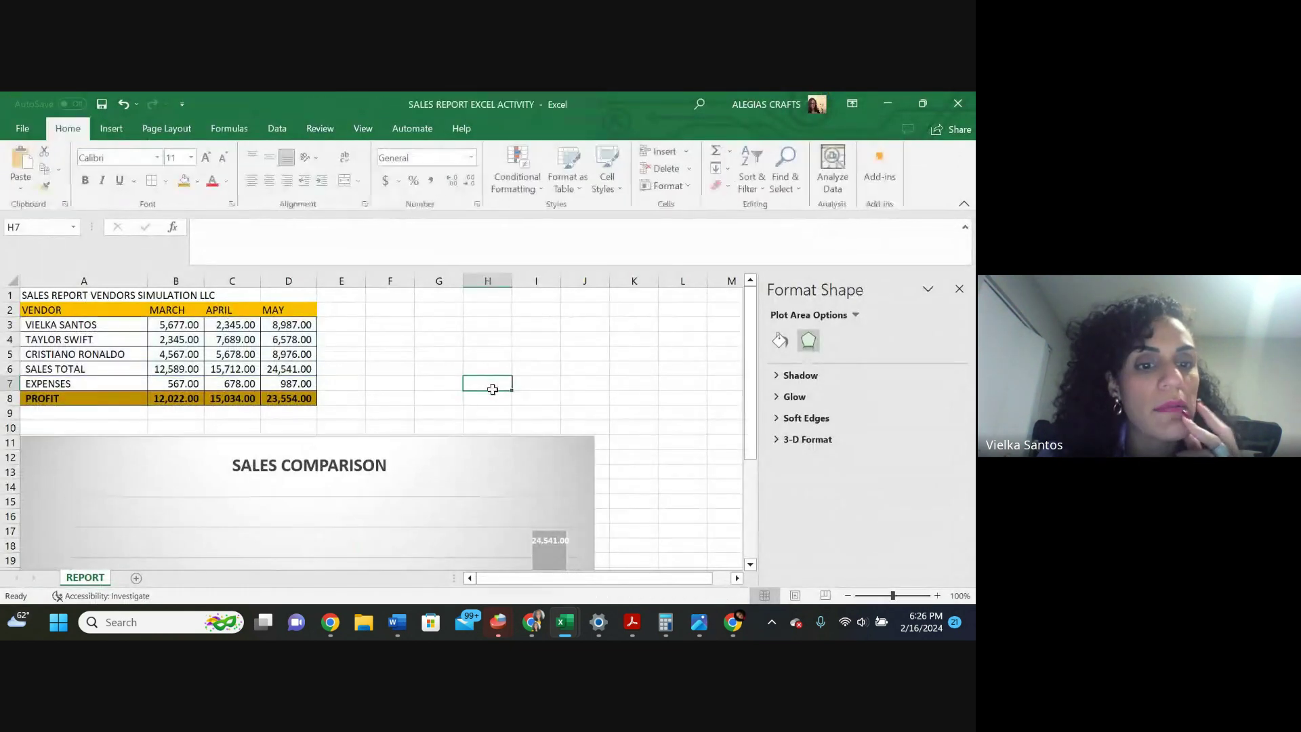
Drag the 24,541.00 and 15,712.00 data labels up above their SALES TOTAL bars
{"action": "scroll", "coordinate": [457, 420], "scroll_direction": "down", "scroll_amount": 3}
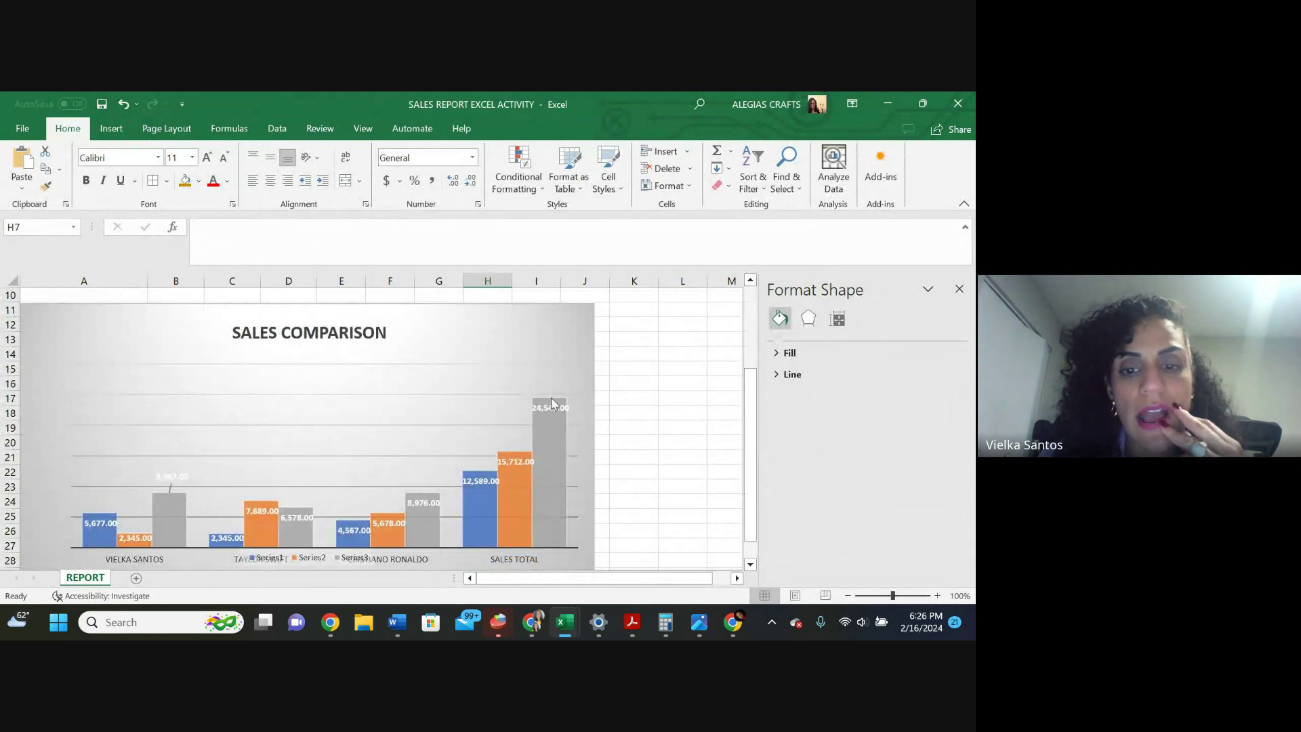
{"action": "left_click_drag", "start_coordinate": [549, 411], "coordinate": [535, 385]}
{"action": "left_click_drag", "start_coordinate": [505, 462], "coordinate": [497, 423]}
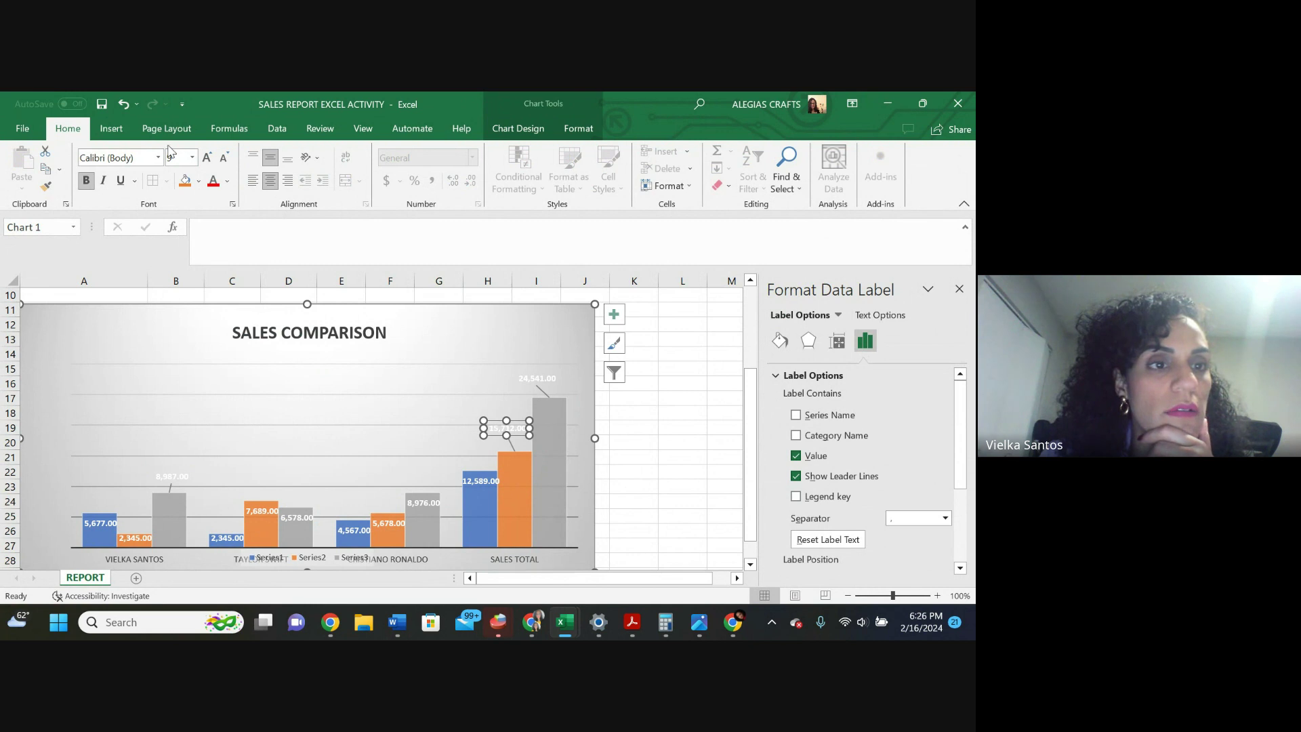
Make the 15,712.00 label and the grey and blue bars' data labels black
{"action": "left_click", "coordinate": [227, 181]}
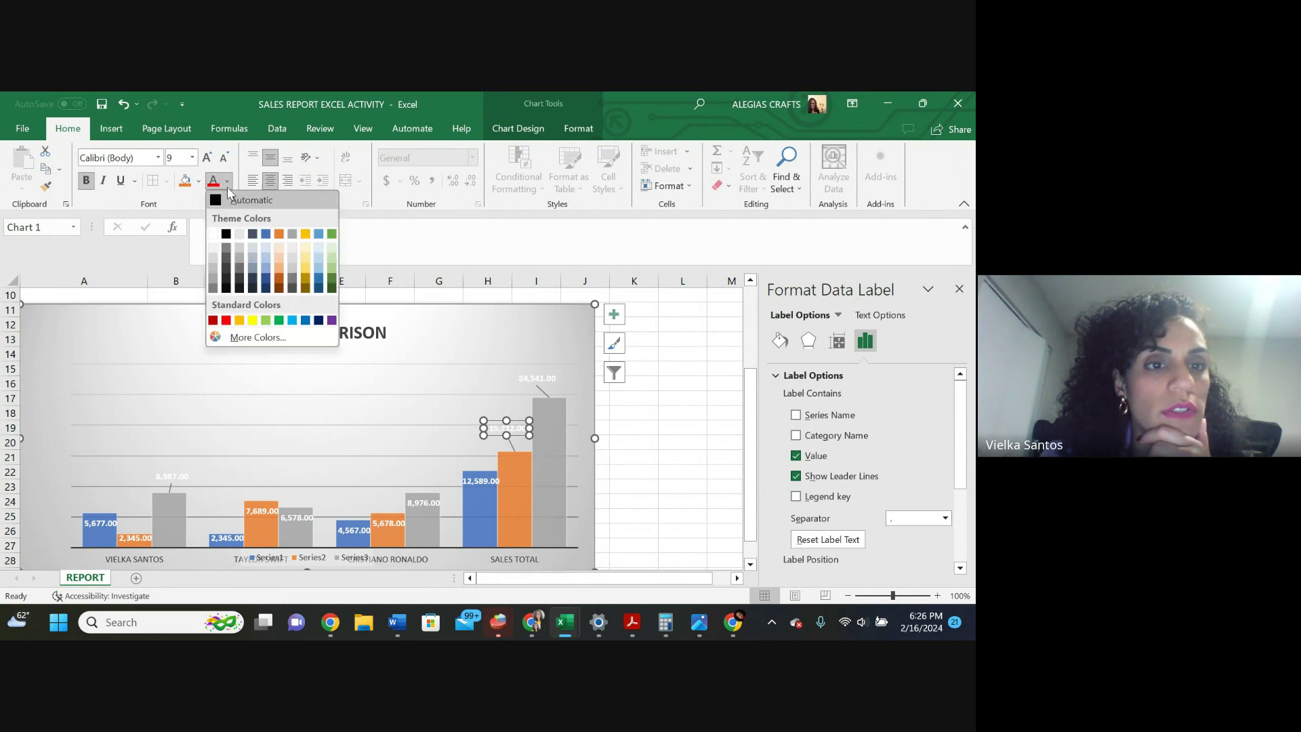
{"action": "left_click", "coordinate": [225, 234]}
{"action": "left_click", "coordinate": [496, 407]}
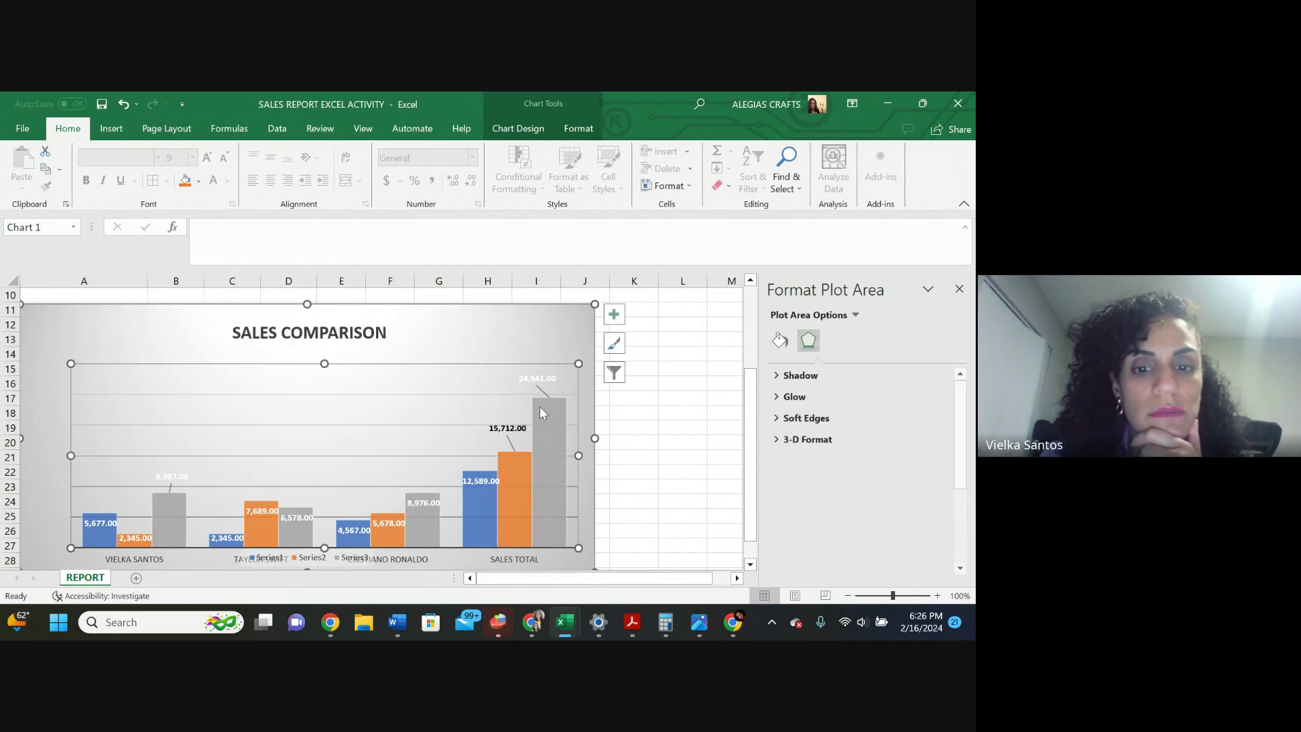
{"action": "left_click", "coordinate": [547, 378]}
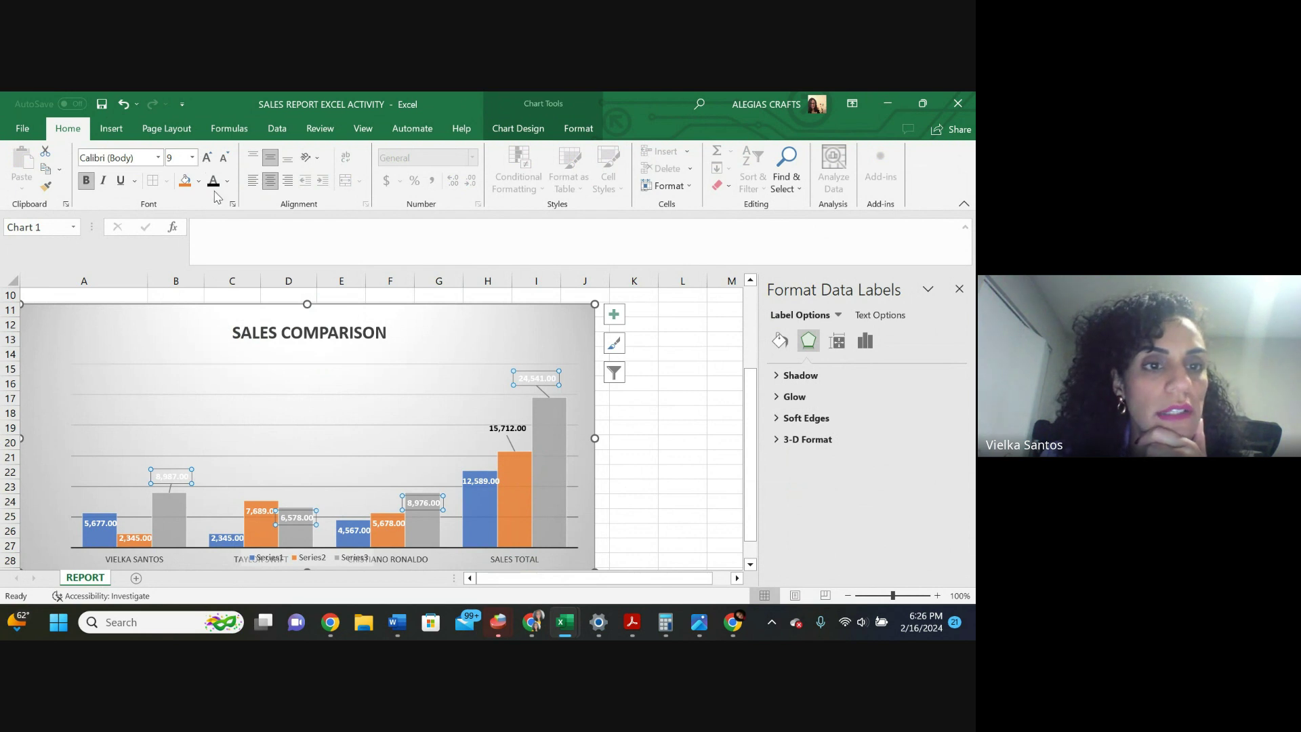
{"action": "left_click", "coordinate": [212, 181]}
{"action": "left_click", "coordinate": [385, 455]}
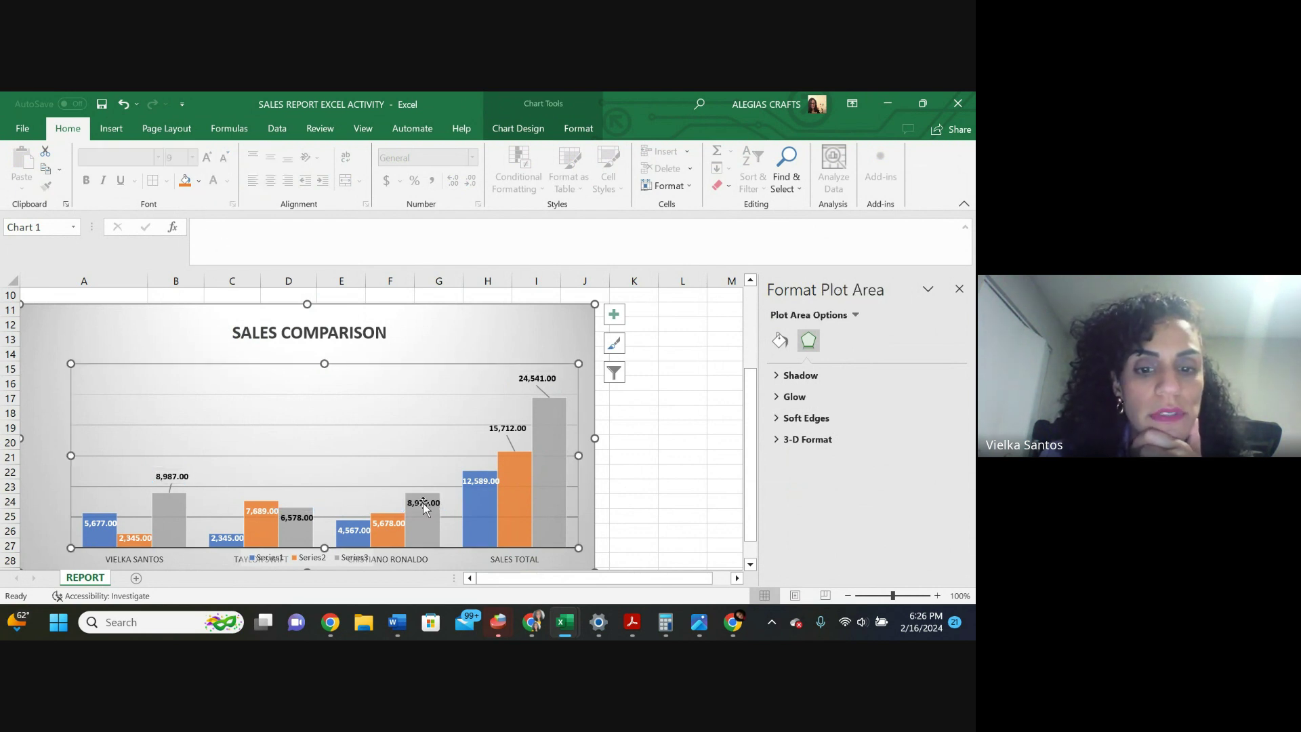
{"action": "left_click", "coordinate": [475, 479]}
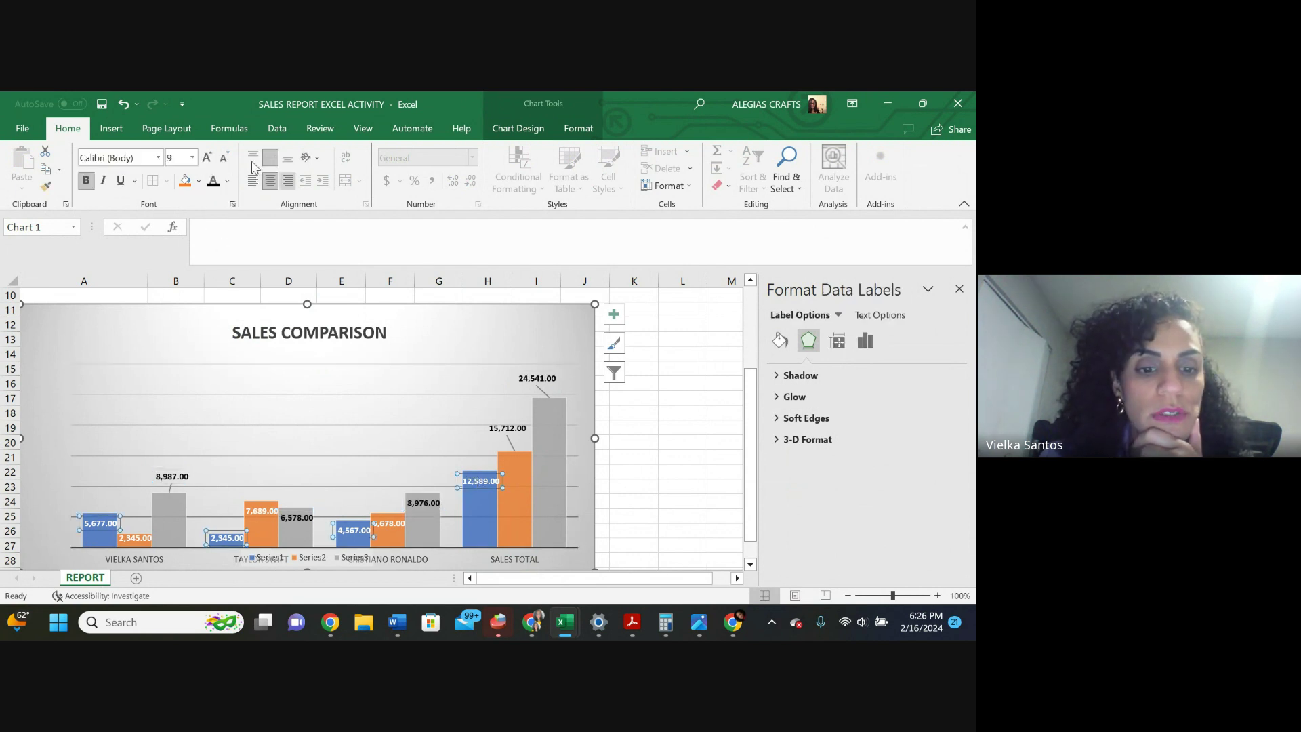
{"action": "left_click", "coordinate": [213, 181]}
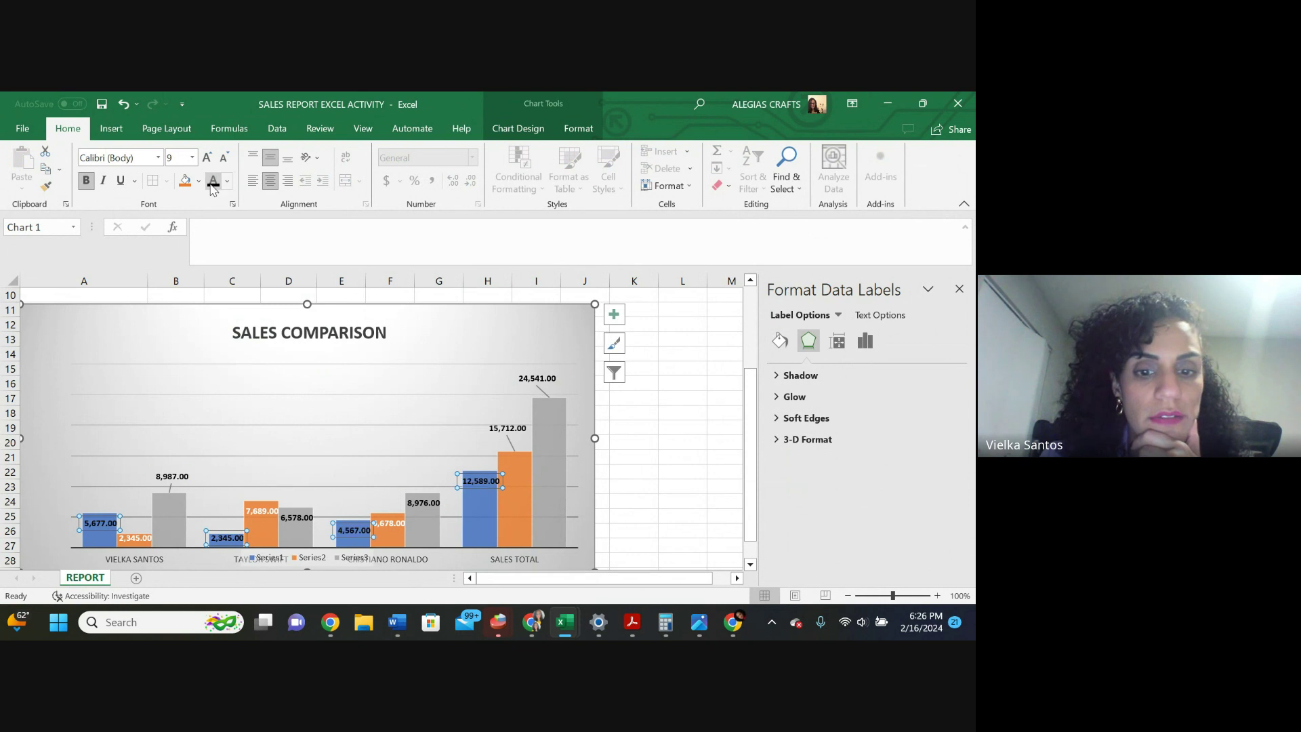
Move the 12,589.00, 8,976.00 and 5,678.00 labels above their bars
{"action": "left_click", "coordinate": [486, 477]}
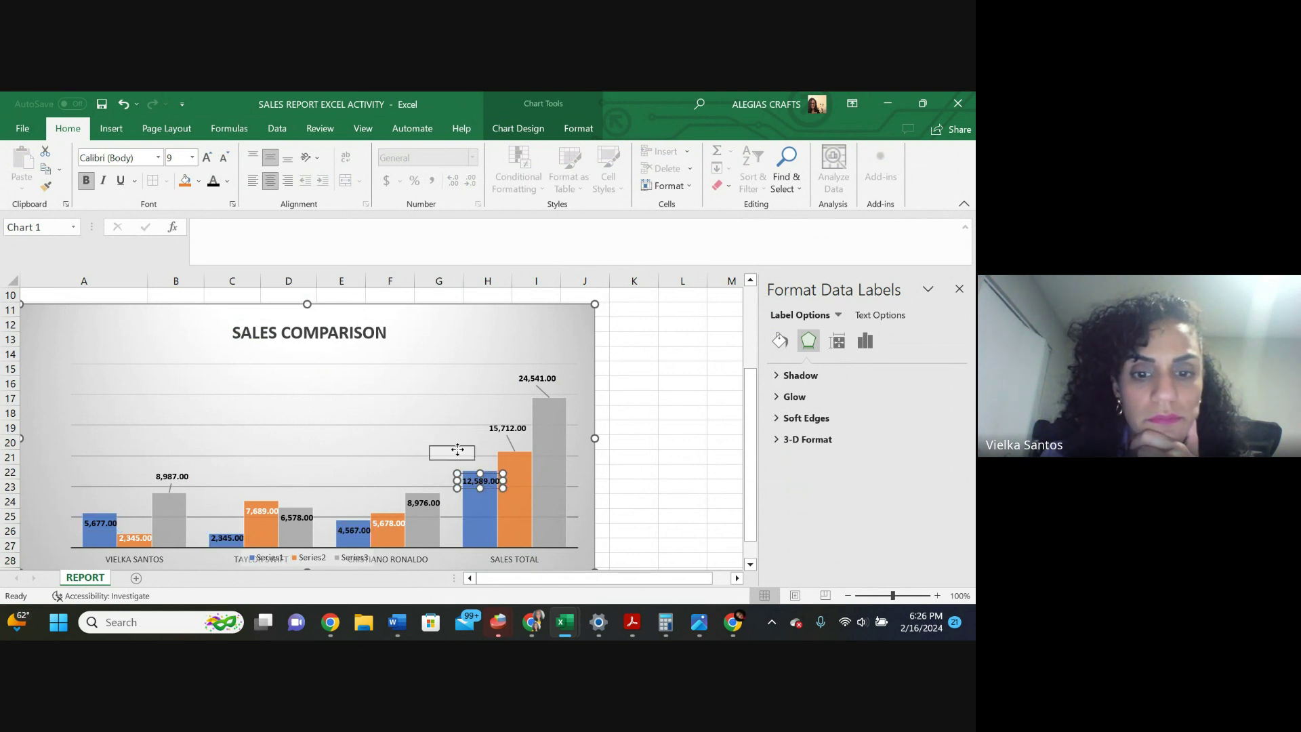
{"action": "left_click_drag", "start_coordinate": [486, 477], "coordinate": [458, 452]}
{"action": "left_click", "coordinate": [372, 502]}
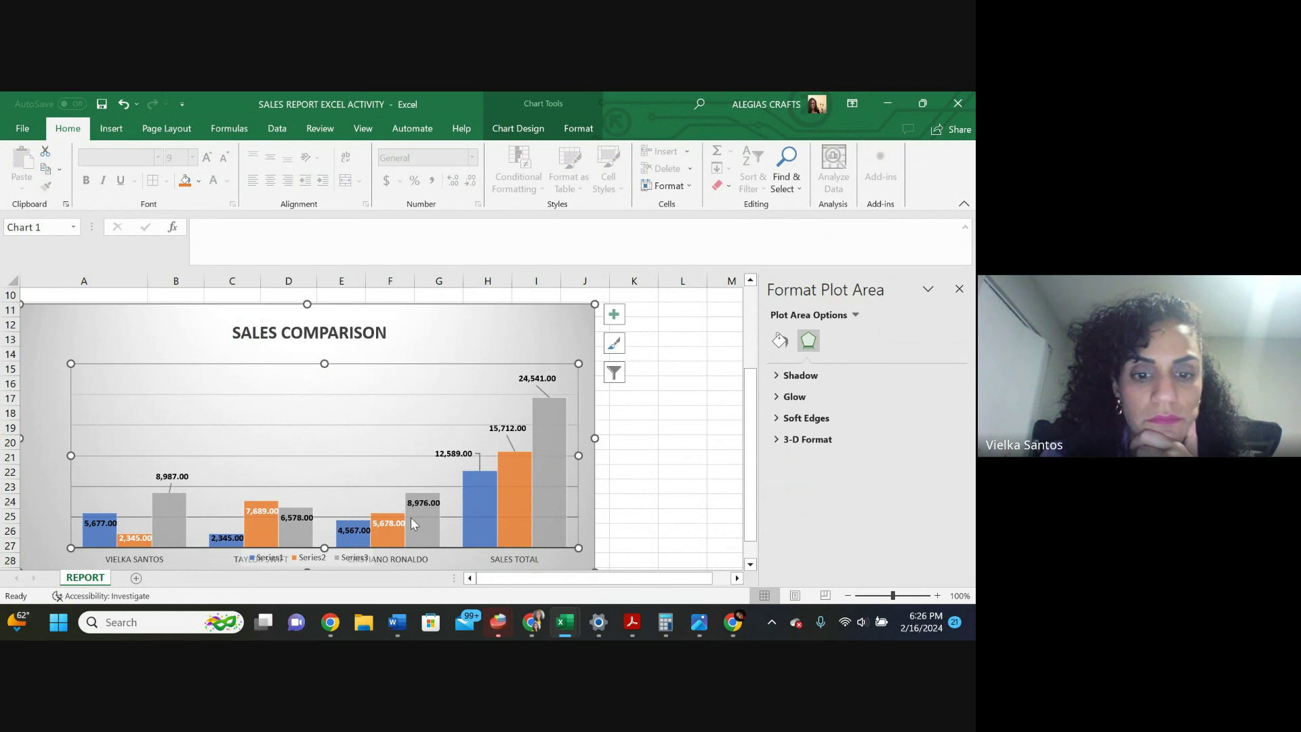
{"action": "left_click_drag", "start_coordinate": [430, 496], "coordinate": [403, 473]}
{"action": "left_click", "coordinate": [411, 497]}
{"action": "left_click", "coordinate": [379, 528]}
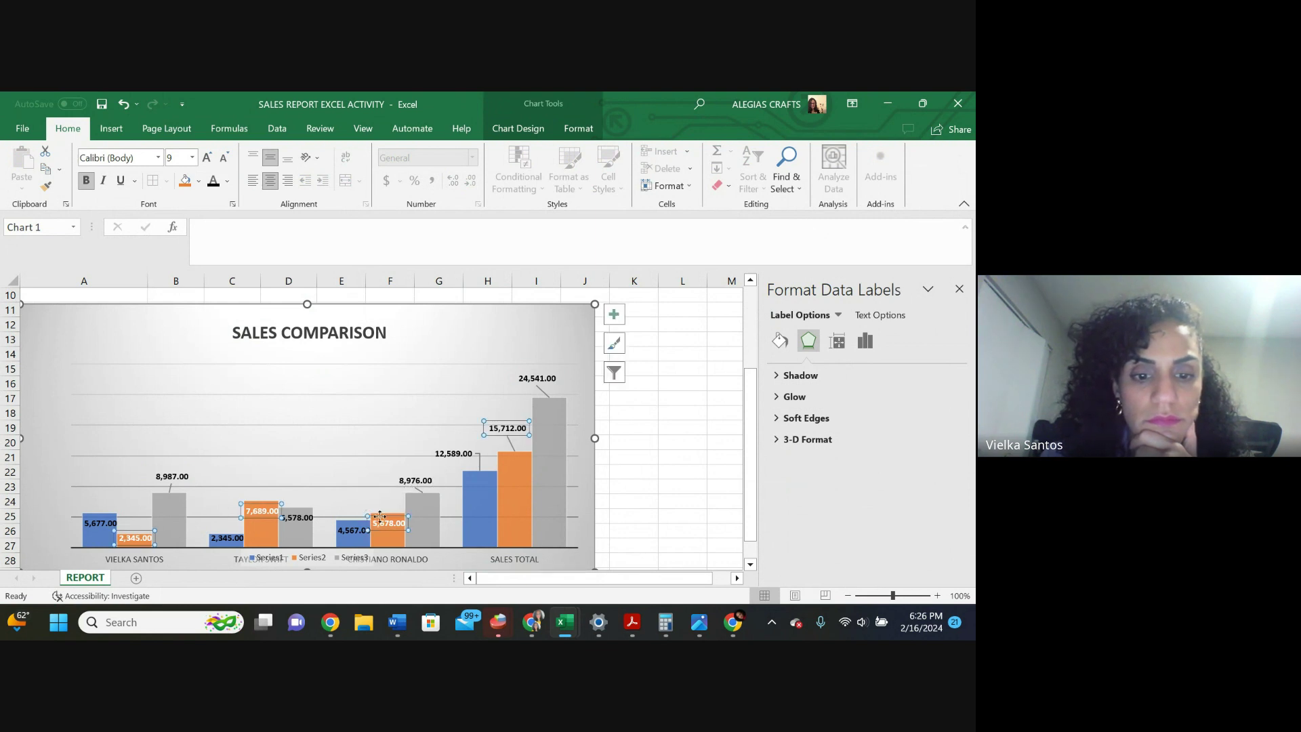
{"action": "left_click", "coordinate": [379, 516]}
{"action": "left_click_drag", "start_coordinate": [380, 517], "coordinate": [381, 500]}
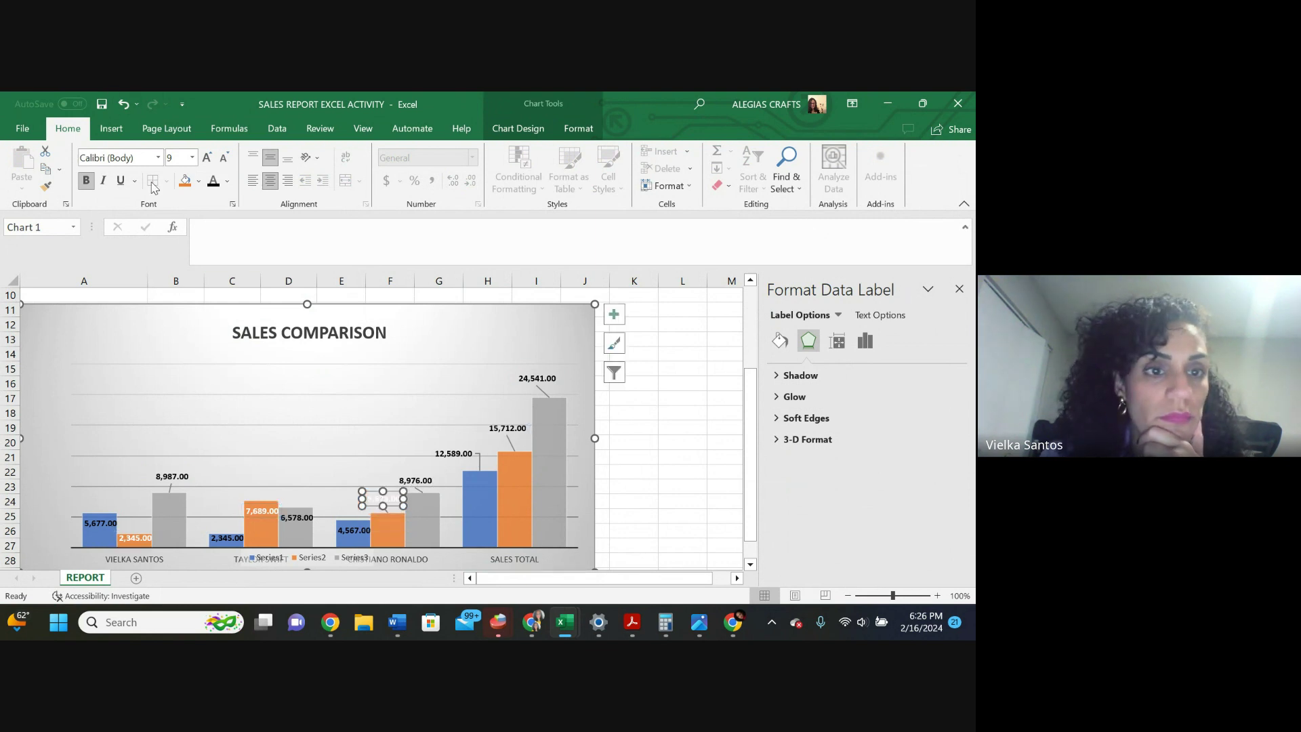
{"action": "left_click", "coordinate": [366, 407]}
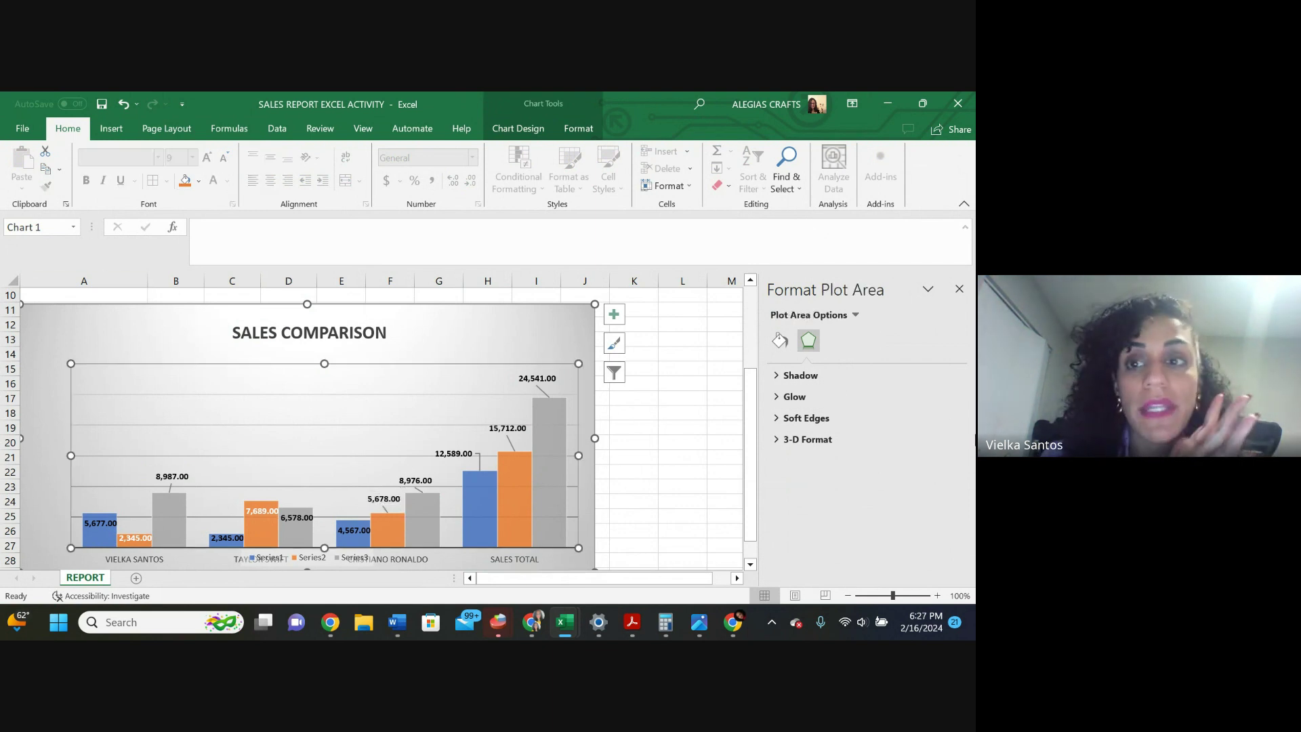
{"action": "left_click", "coordinate": [923, 103]}
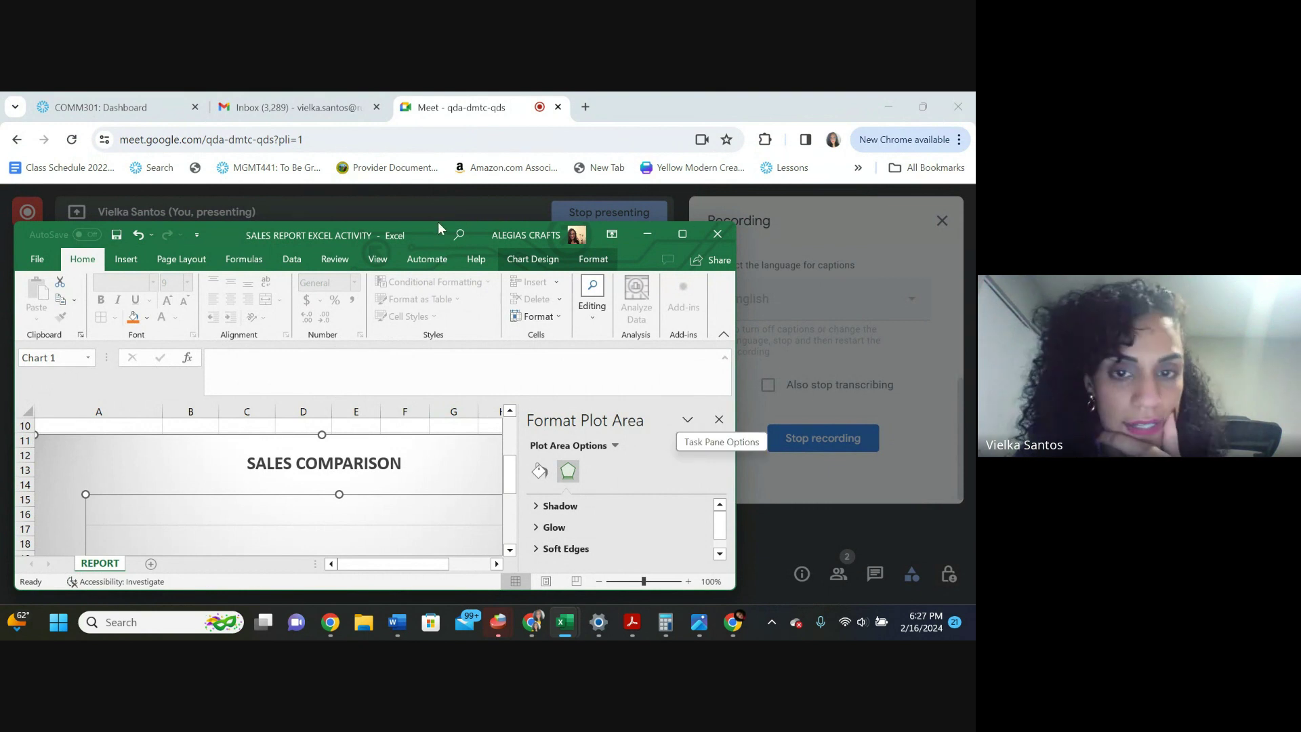
{"action": "left_click", "coordinate": [683, 233]}
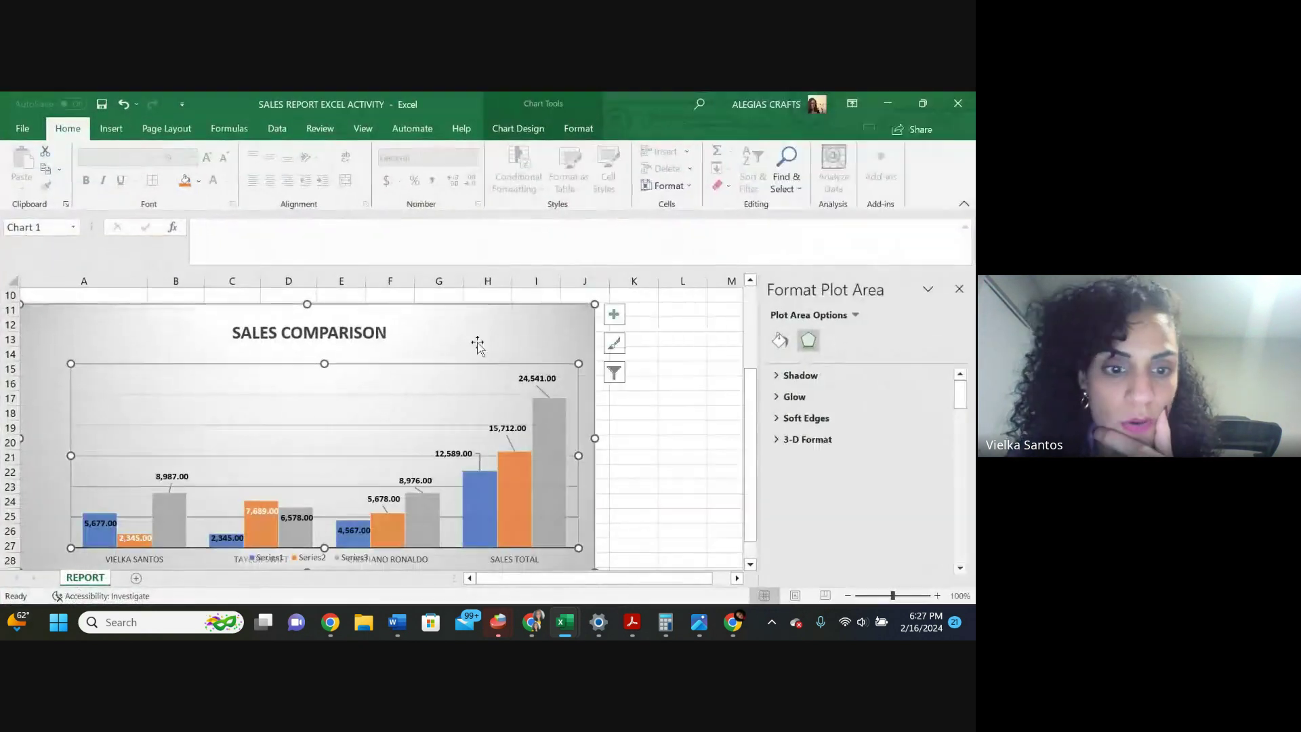
{"action": "scroll", "coordinate": [417, 374], "scroll_direction": "up", "scroll_amount": 3}
{"action": "left_click", "coordinate": [394, 369]}
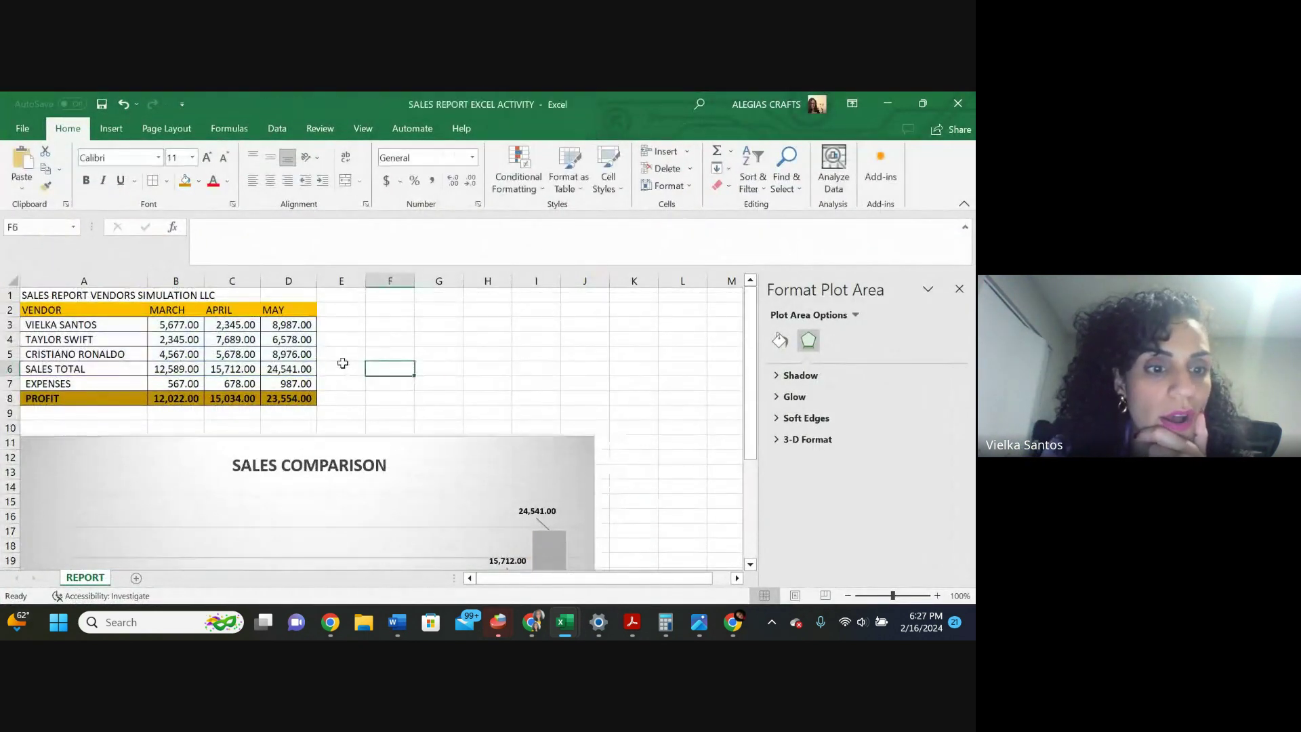
{"action": "left_click", "coordinate": [24, 128]}
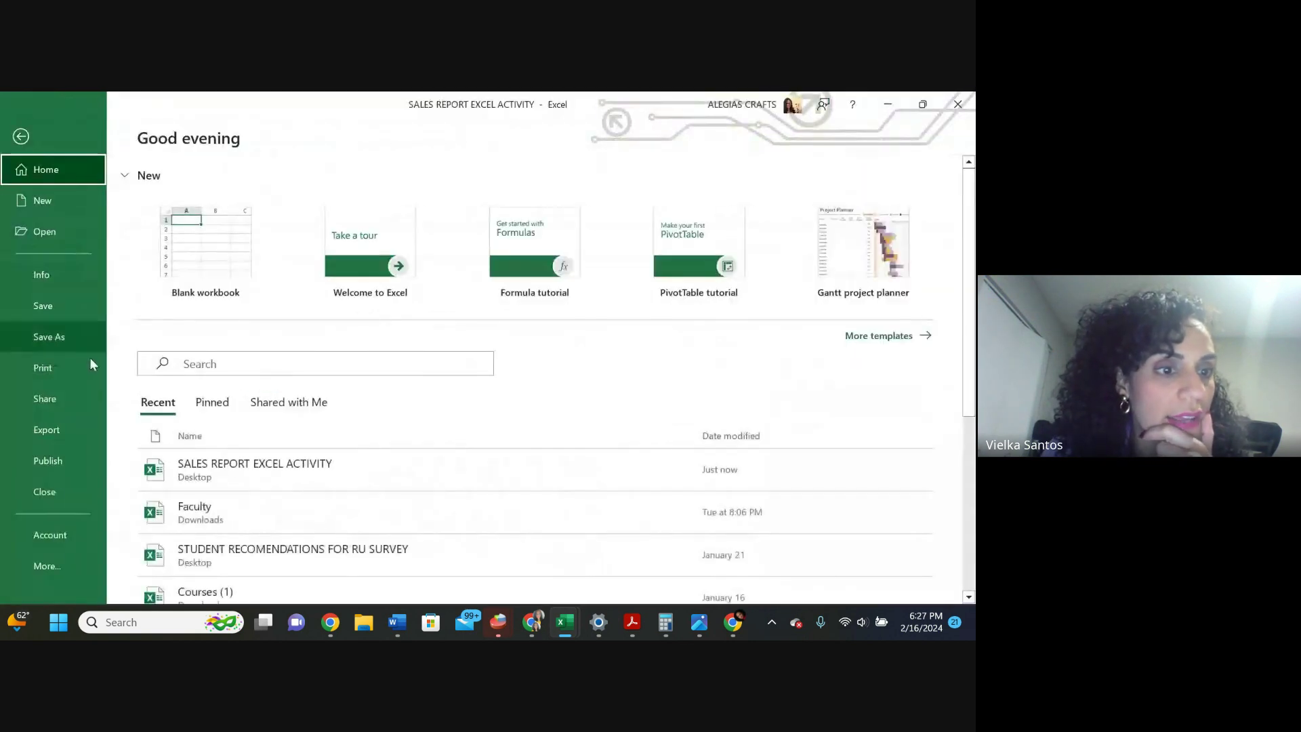
{"action": "left_click", "coordinate": [63, 338]}
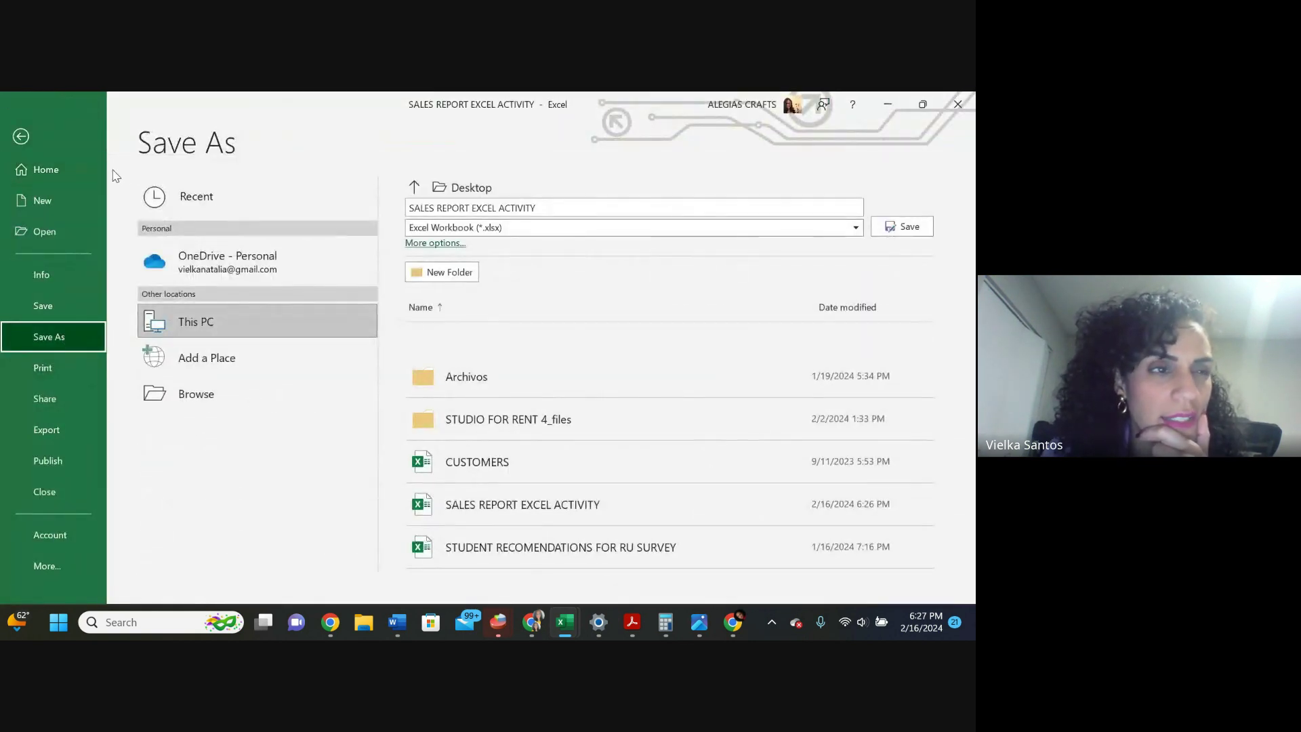
{"action": "left_click", "coordinate": [21, 142]}
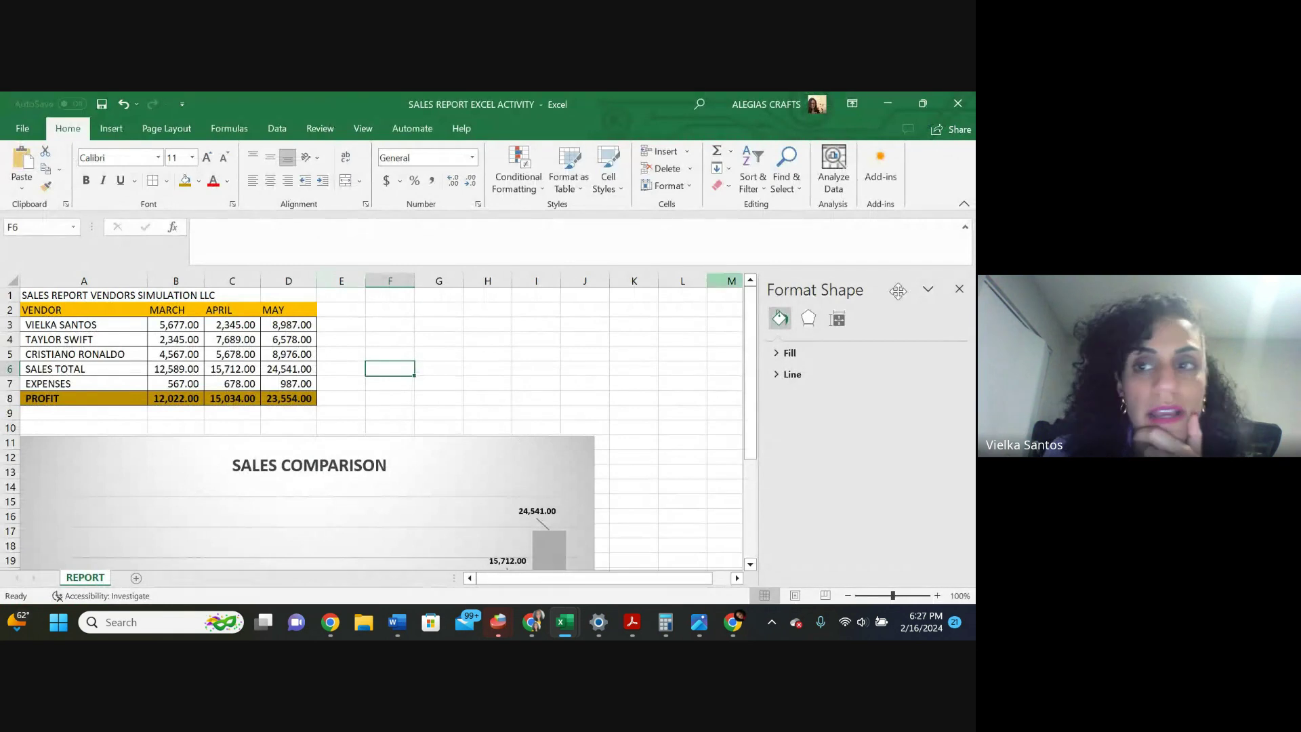
{"action": "left_click", "coordinate": [922, 103]}
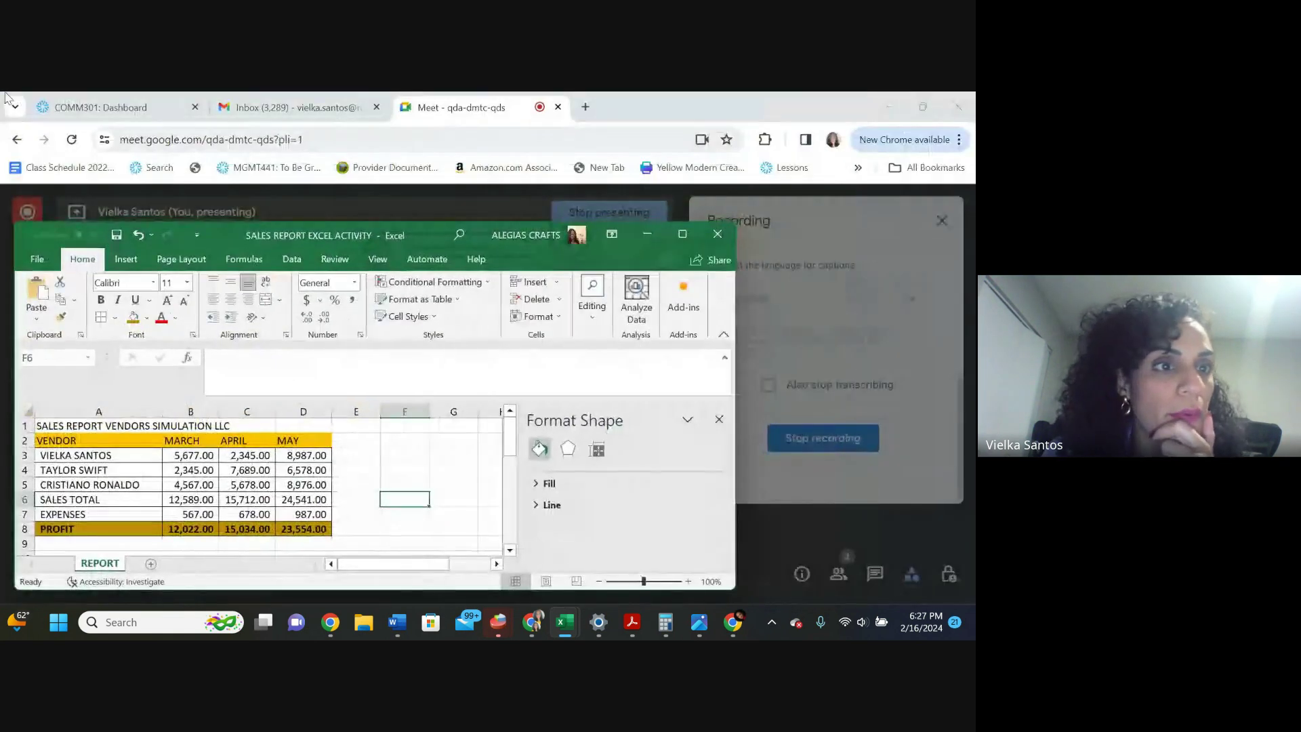
From the COMM301 dashboard in Populi, go to My Courses and scroll the course list
{"action": "left_click", "coordinate": [106, 106]}
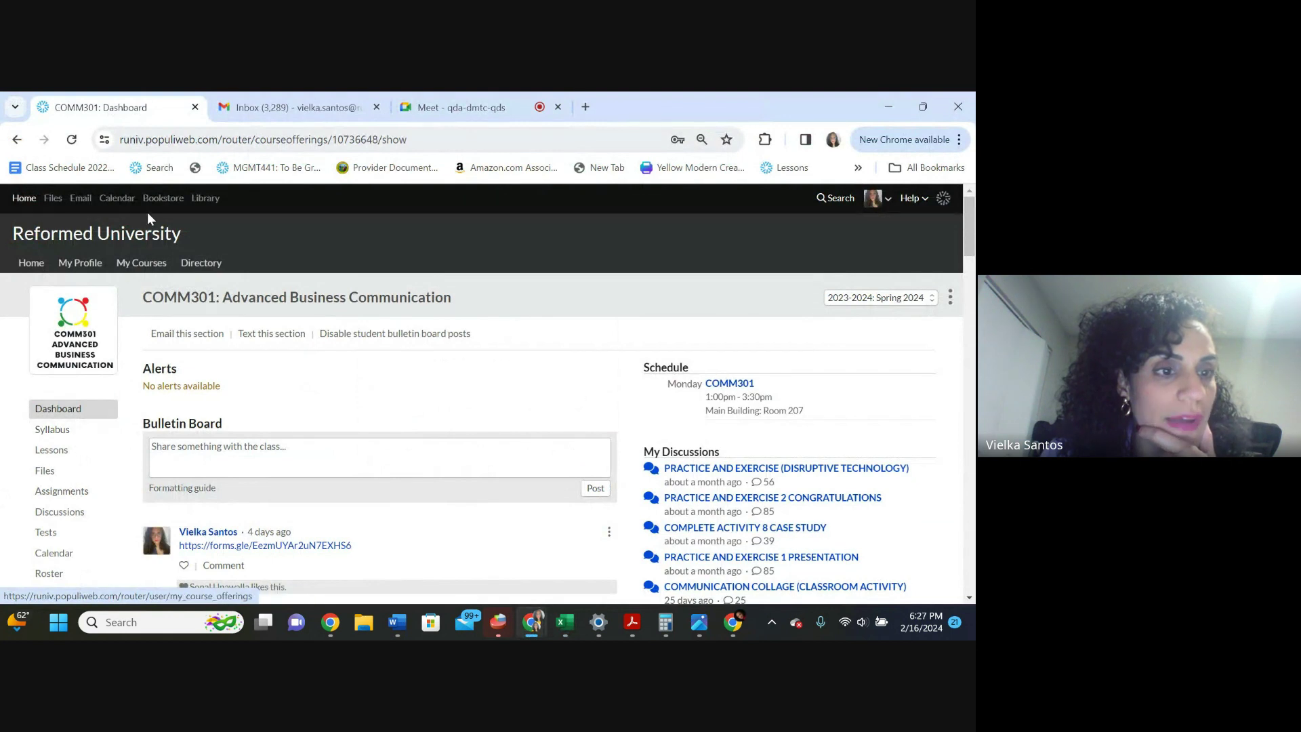
{"action": "left_click", "coordinate": [143, 263]}
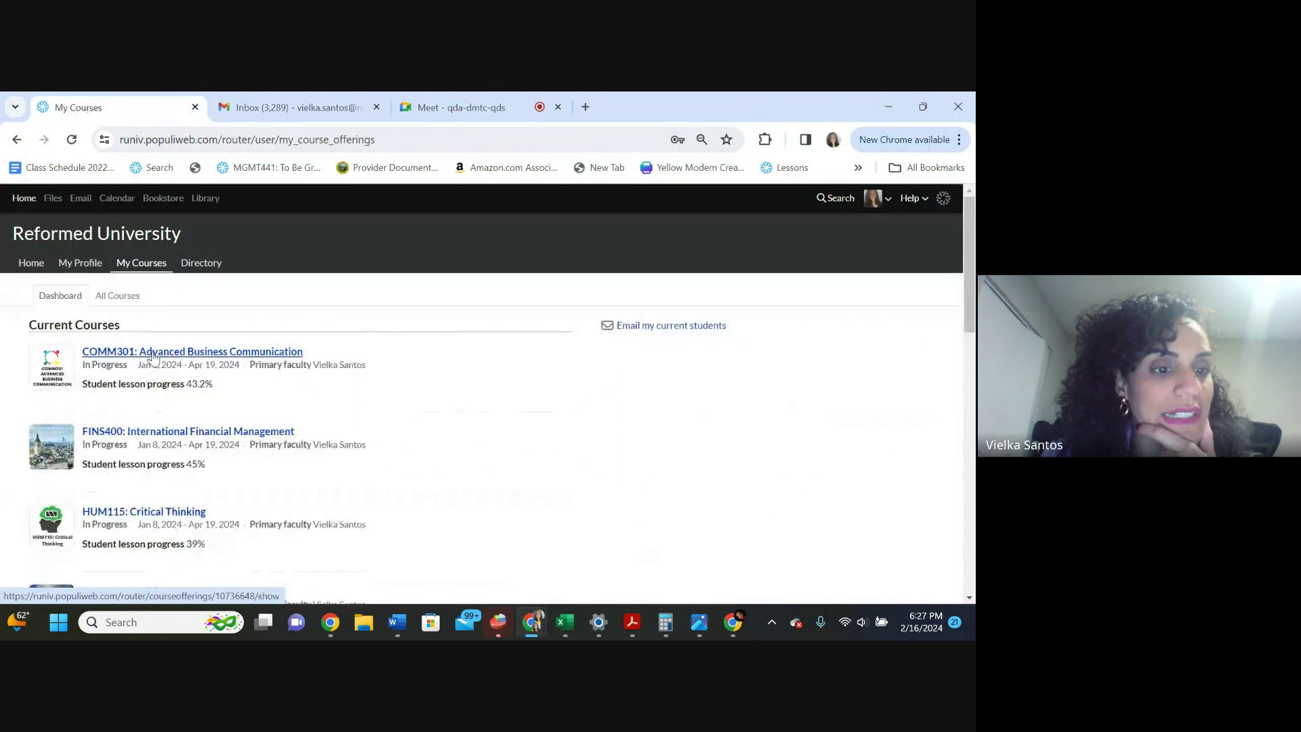
{"action": "scroll", "coordinate": [101, 479], "scroll_direction": "down", "scroll_amount": 5}
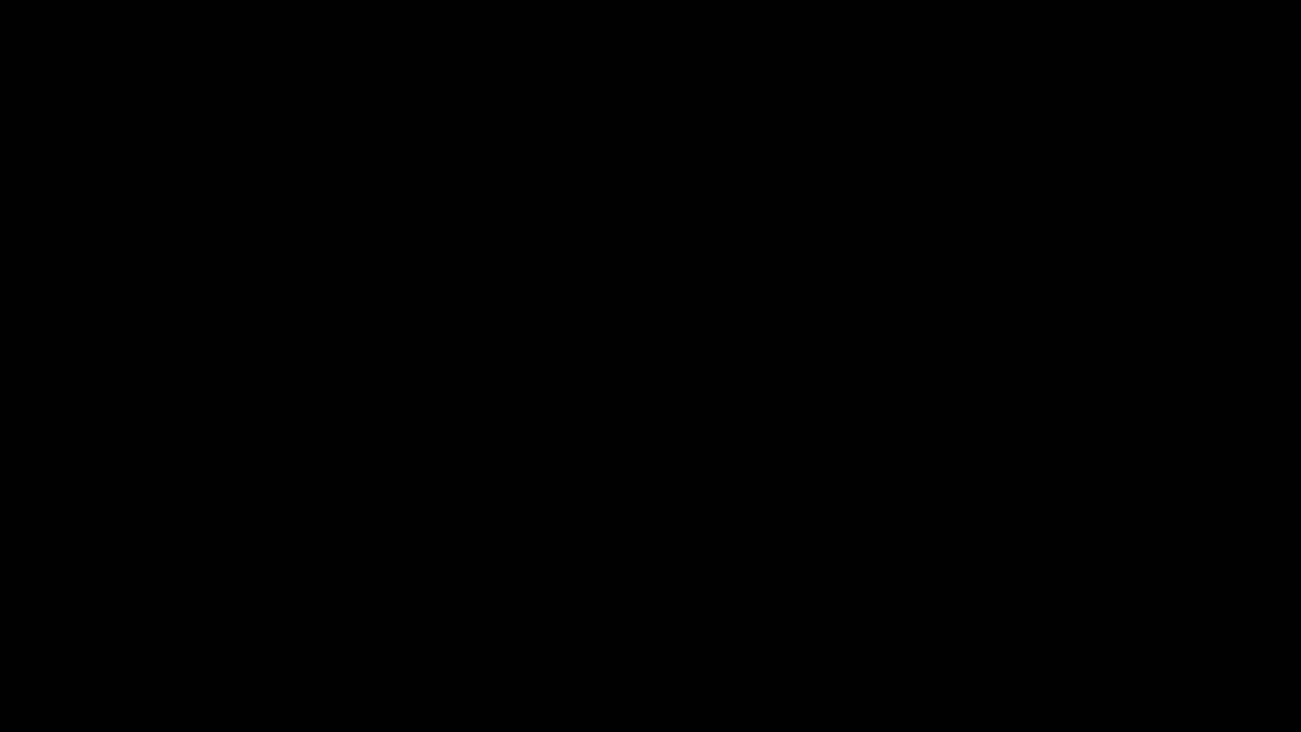